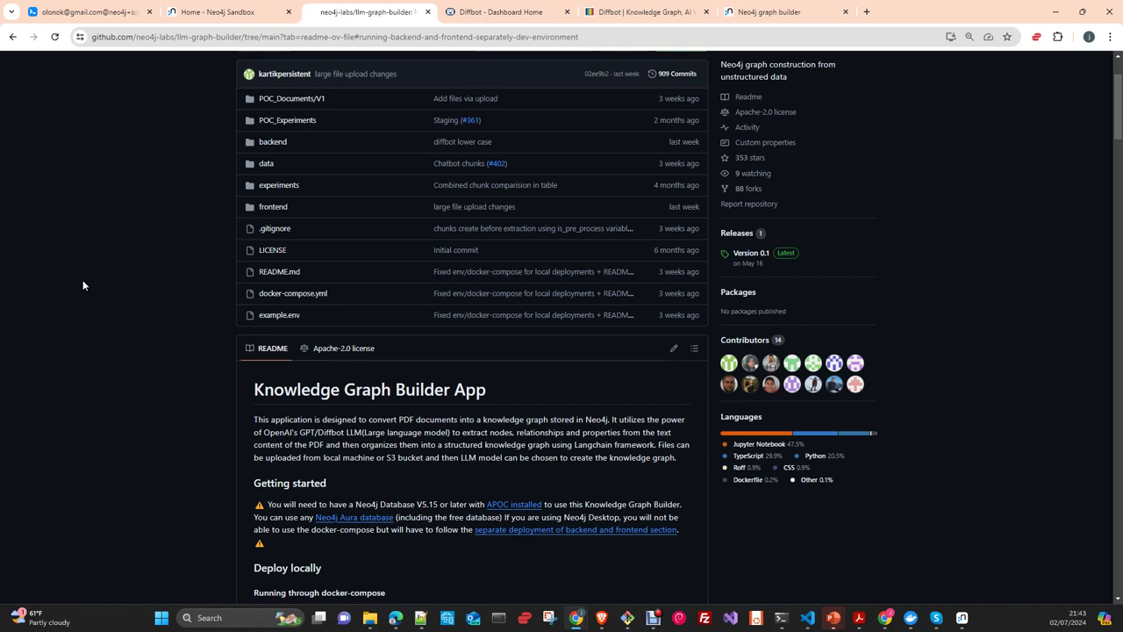
Review the llm-graph-builder repository's file list and README, covering the docker-compose deployment, API key and separate backend/frontend instructions.
left_click(765, 12)
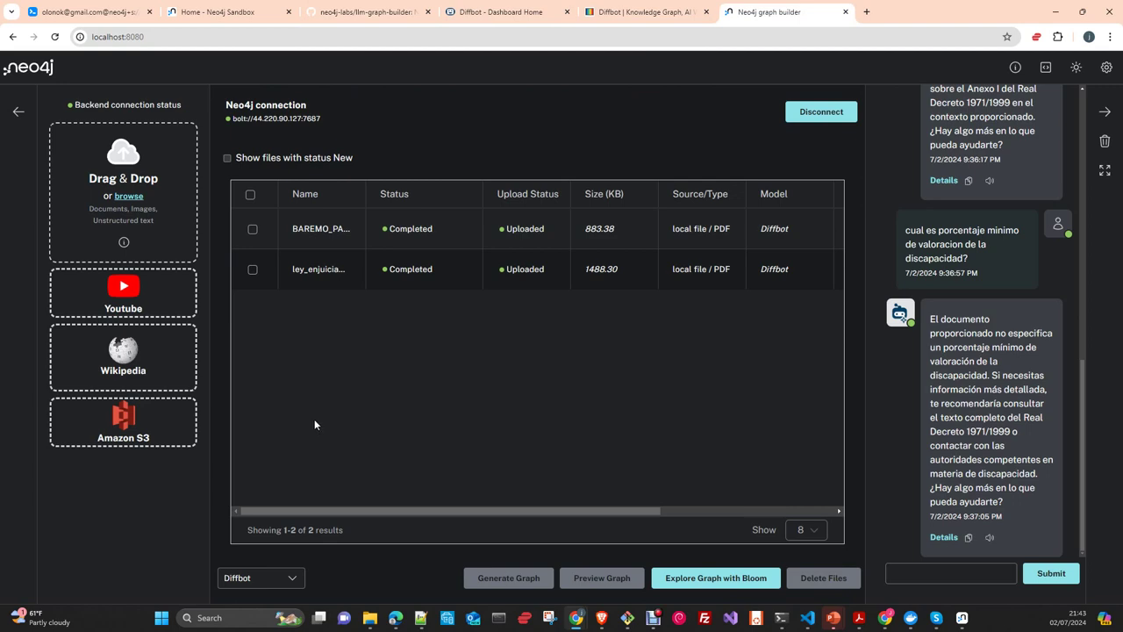
left_click(369, 11)
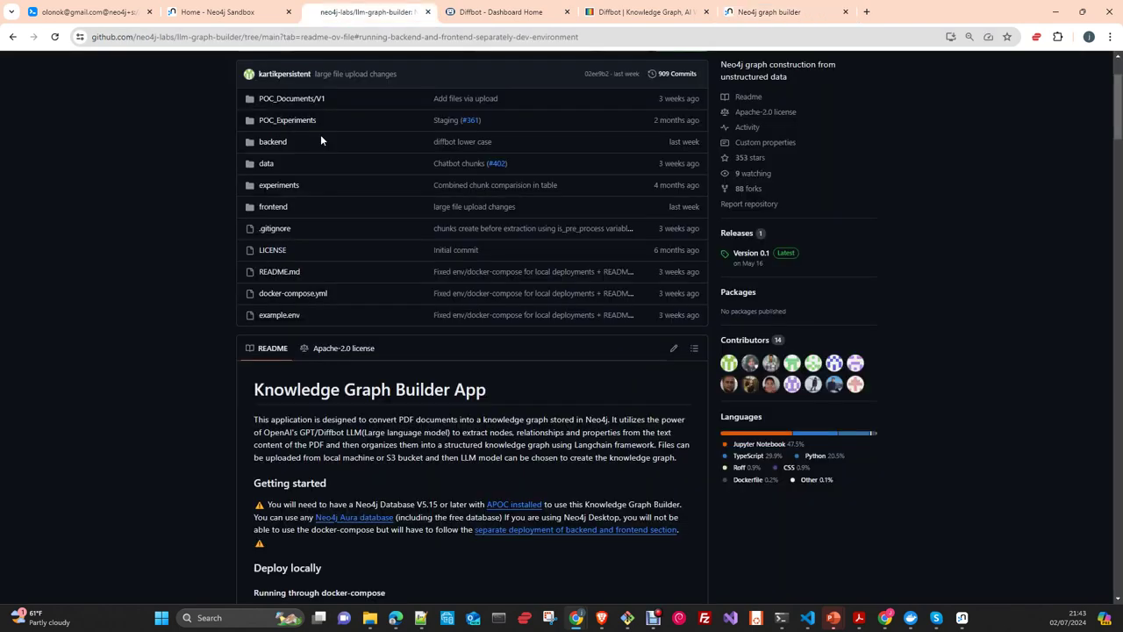
scroll(215, 235, "up", 1)
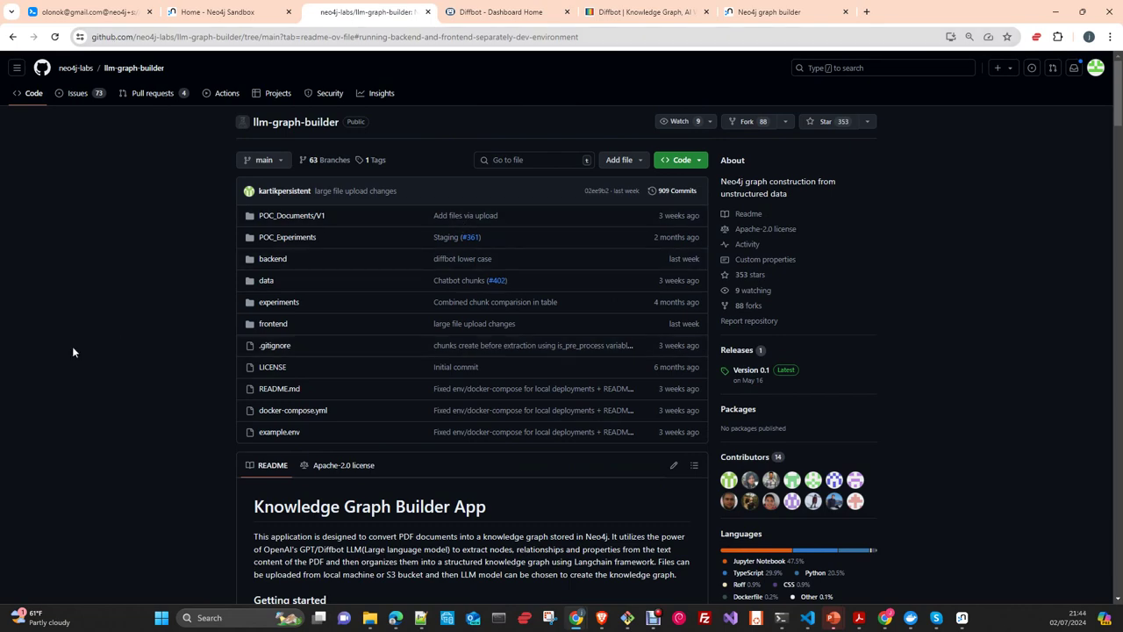
scroll(149, 357, "down", 4)
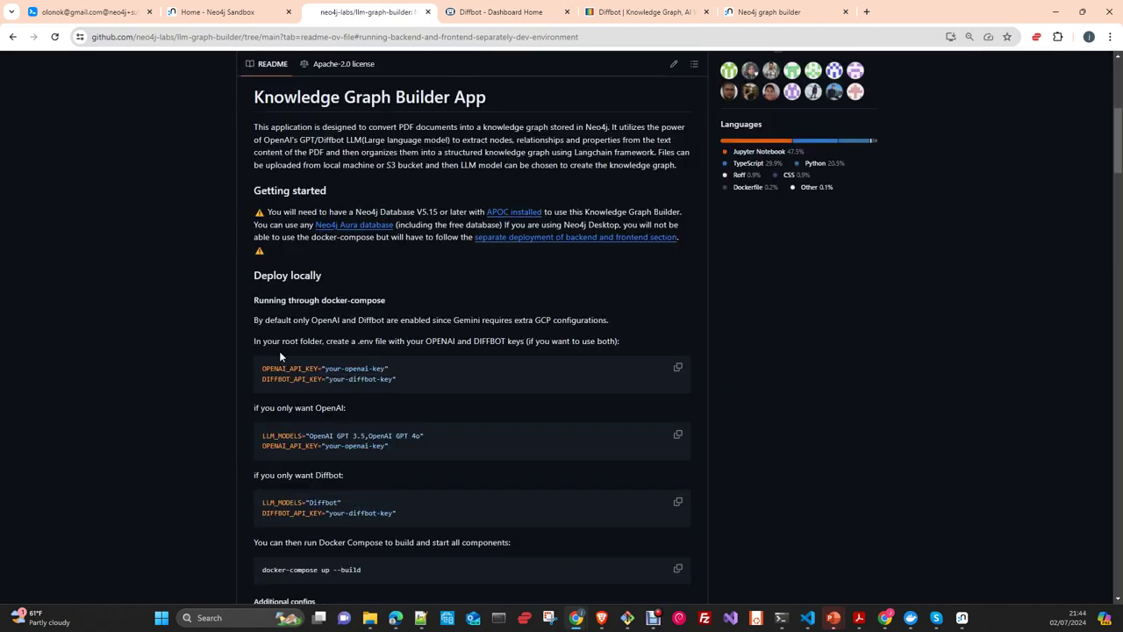
scroll(274, 351, "up", 1)
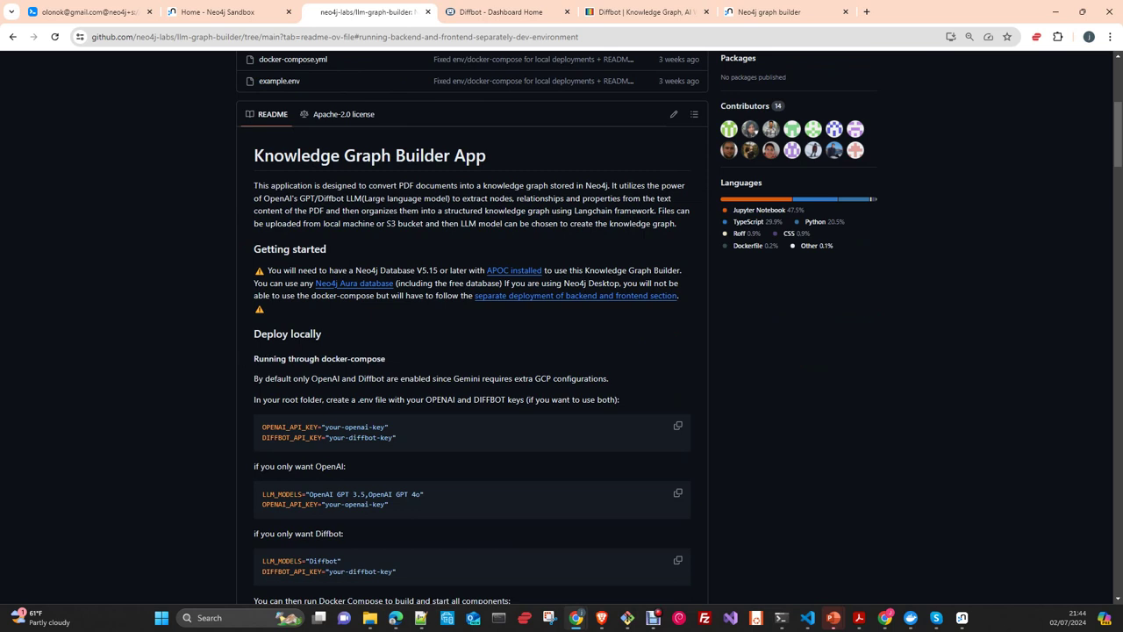
scroll(268, 354, "down", 3)
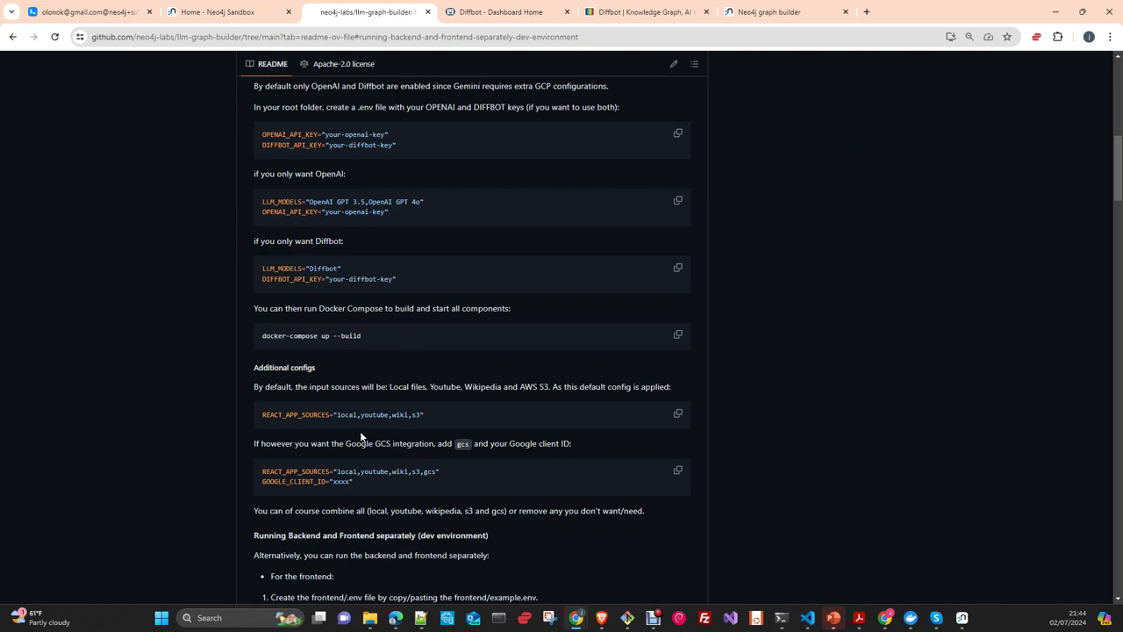
scroll(359, 436, "down", 3)
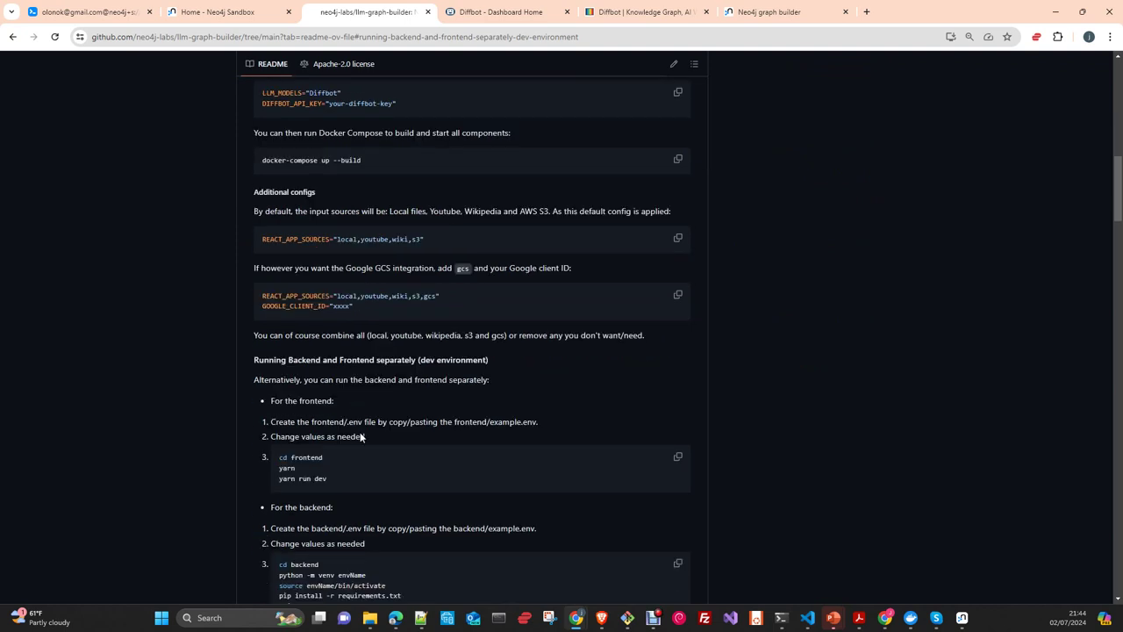
scroll(359, 437, "up", 7)
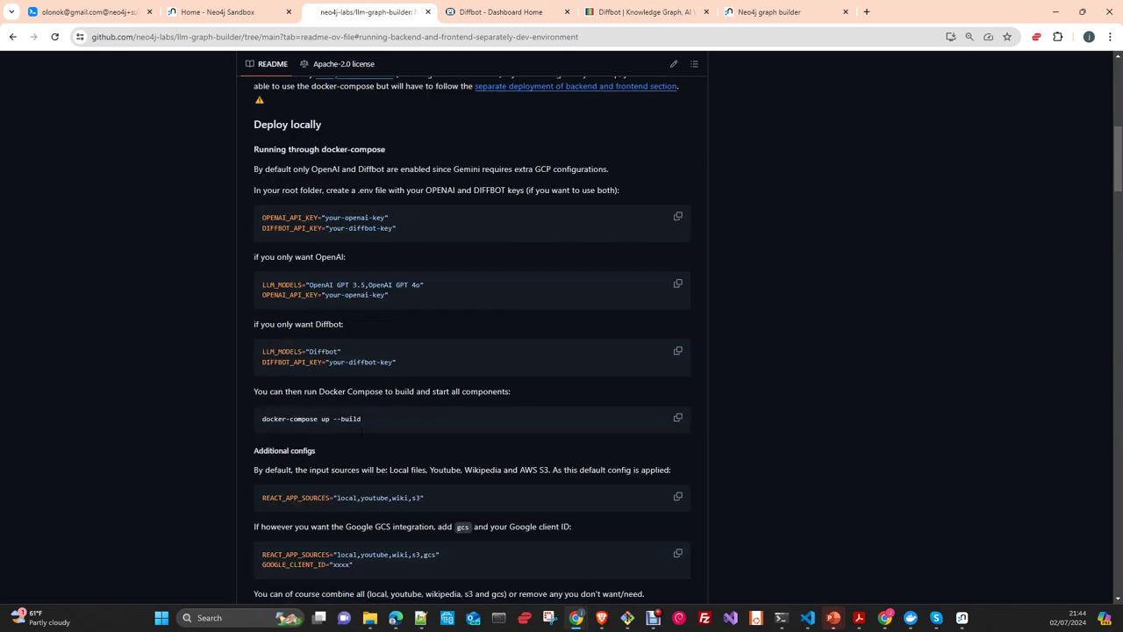
scroll(360, 436, "up", 2)
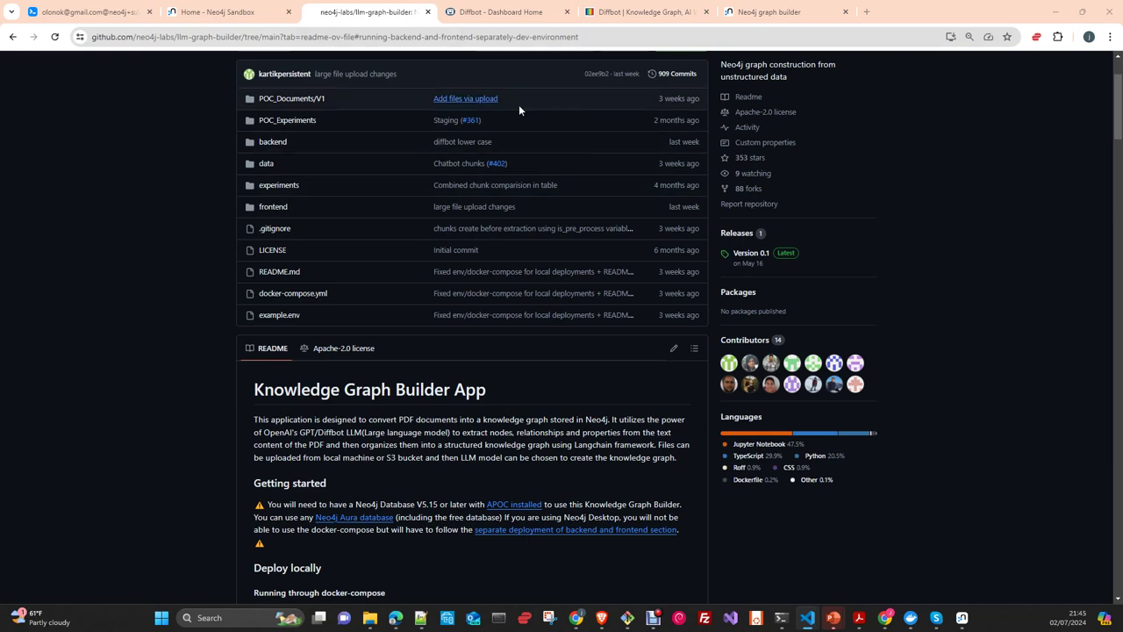
scroll(500, 214, "up", 2)
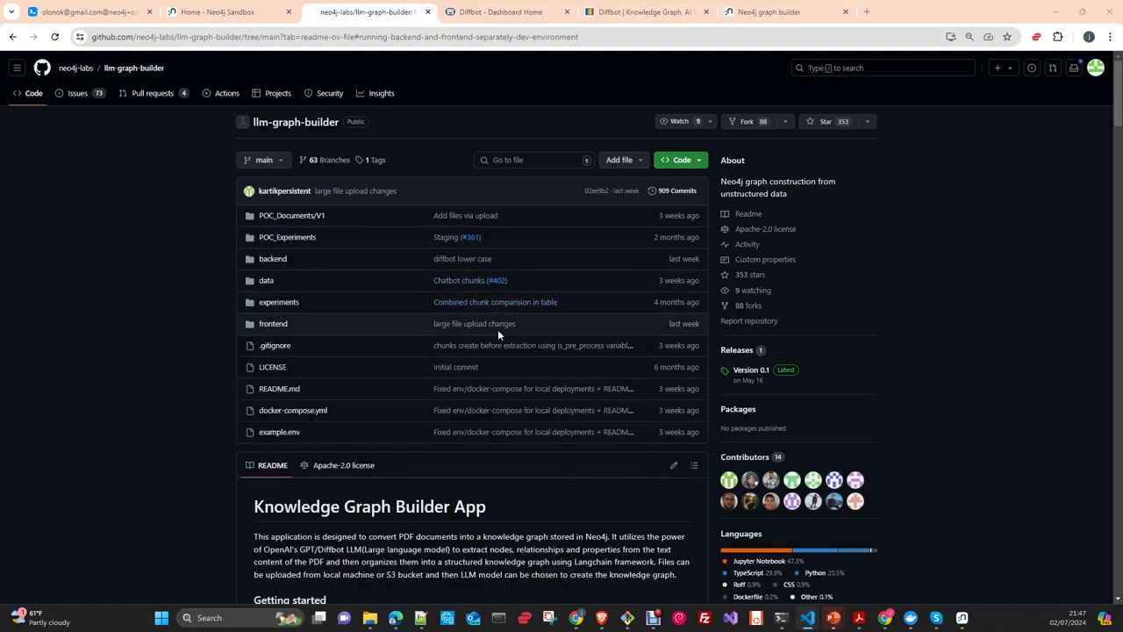
scroll(497, 329, "down", 8)
scroll(403, 228, "down", 1)
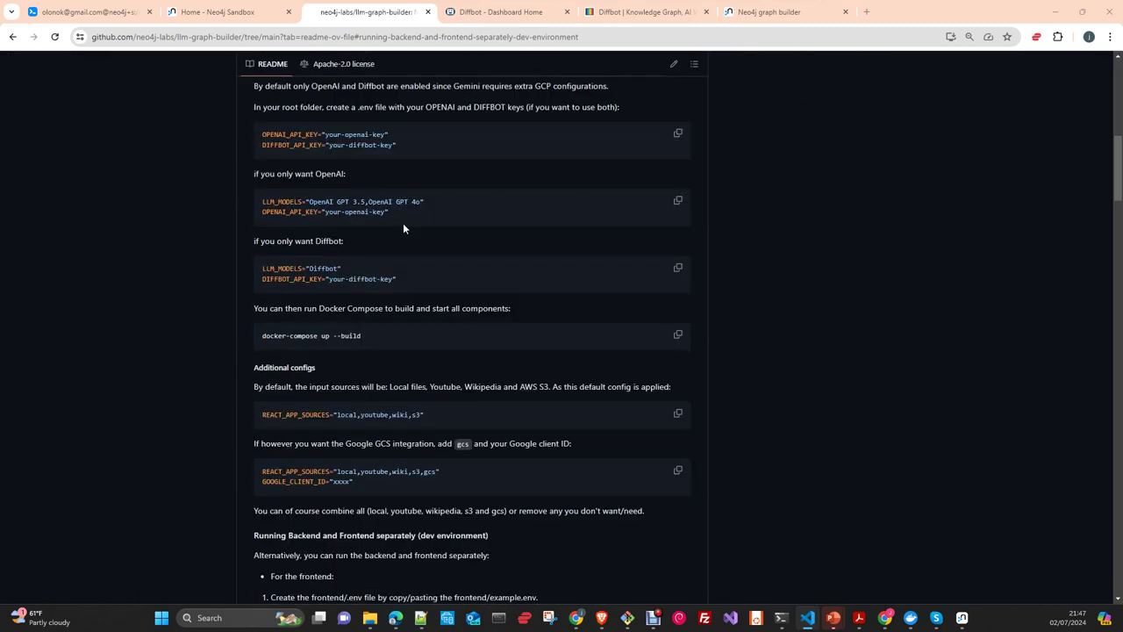
scroll(402, 225, "up", 10)
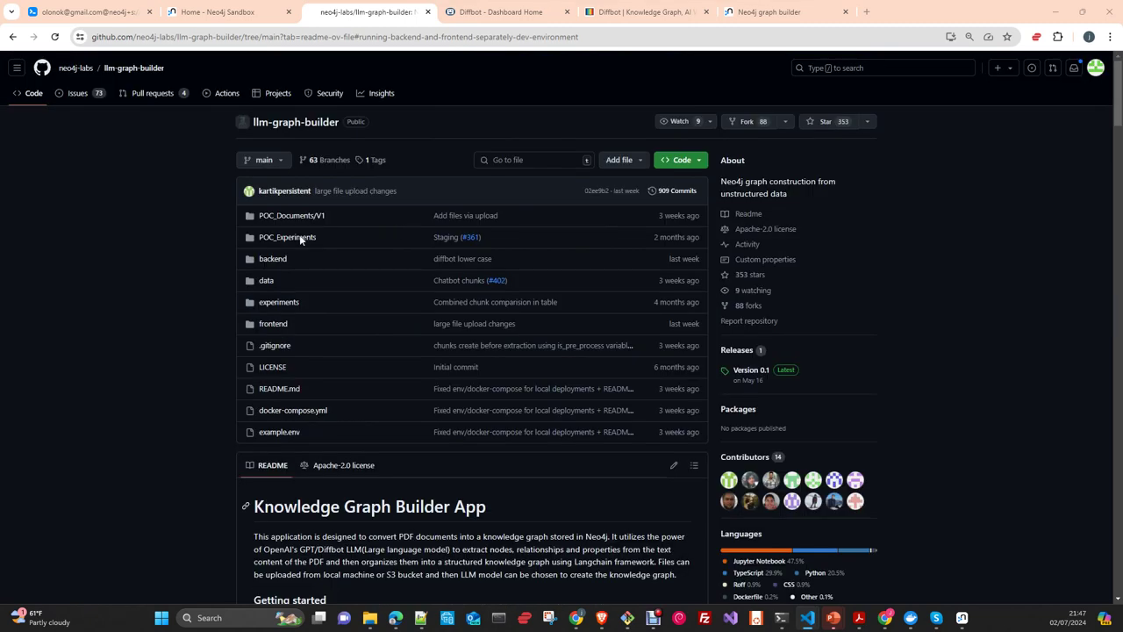
Switch to Visual Studio Code and examine the root example.env file's OpenAI, Diffbot, Neo4j, LangChain and GEMINI_ENABLED settings.
key("alt+Tab")
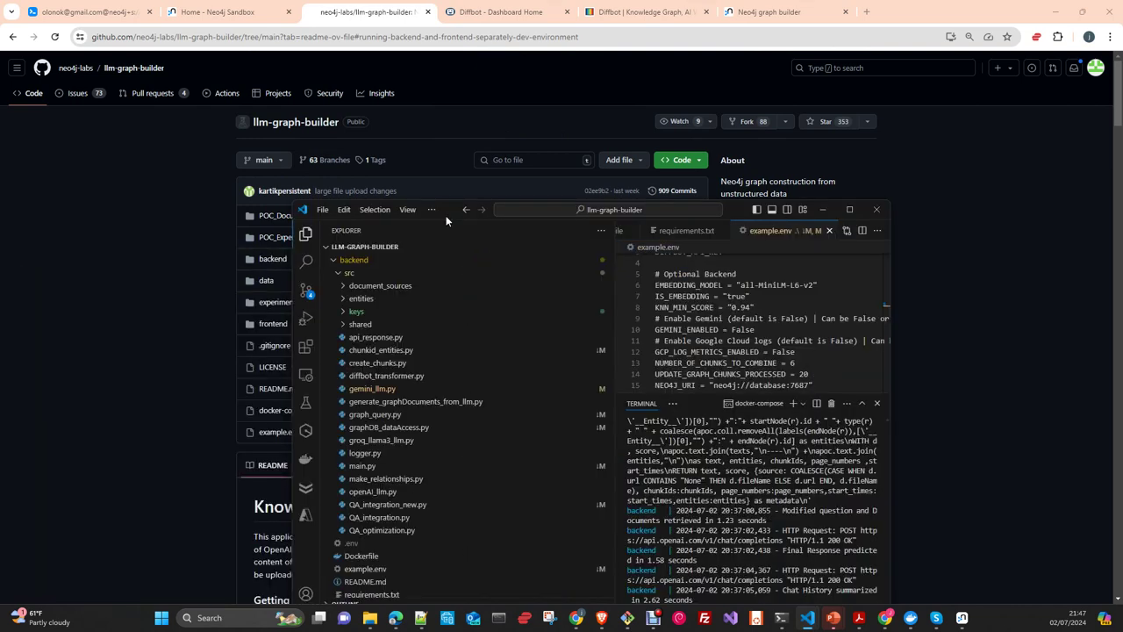
left_click(834, 136)
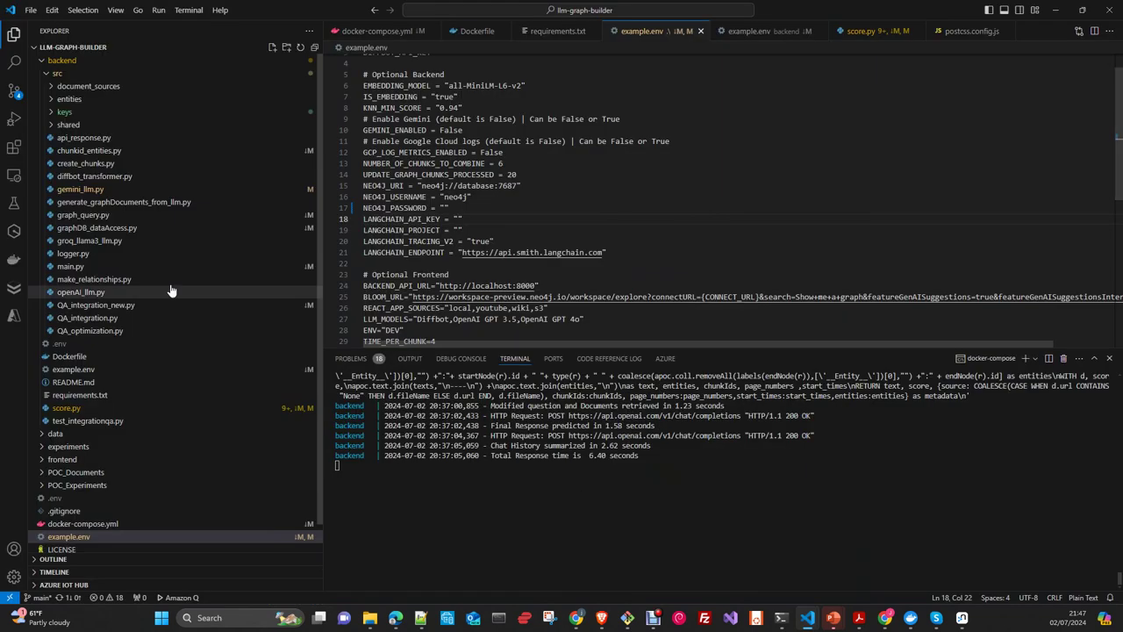
left_click(48, 76)
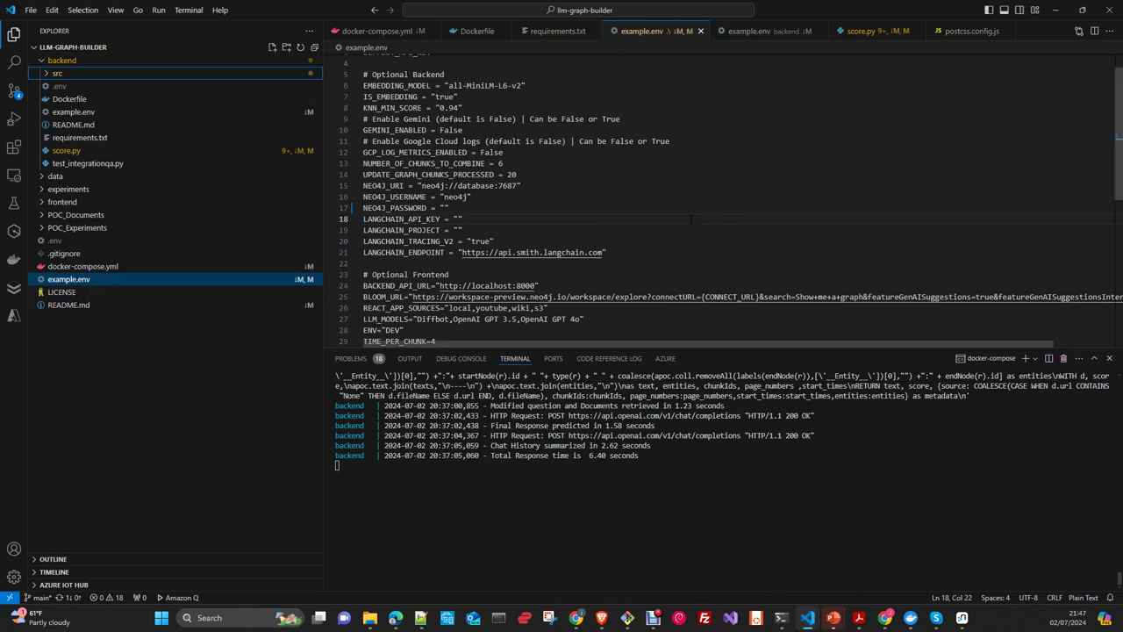
scroll(702, 224, "up", 1)
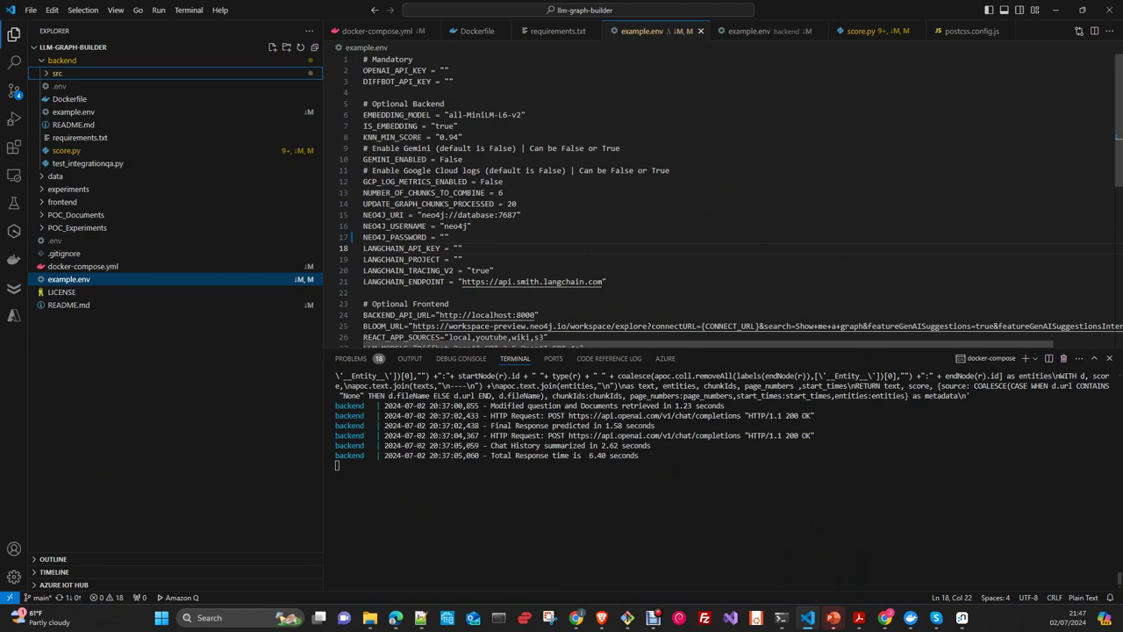
double_click(394, 70)
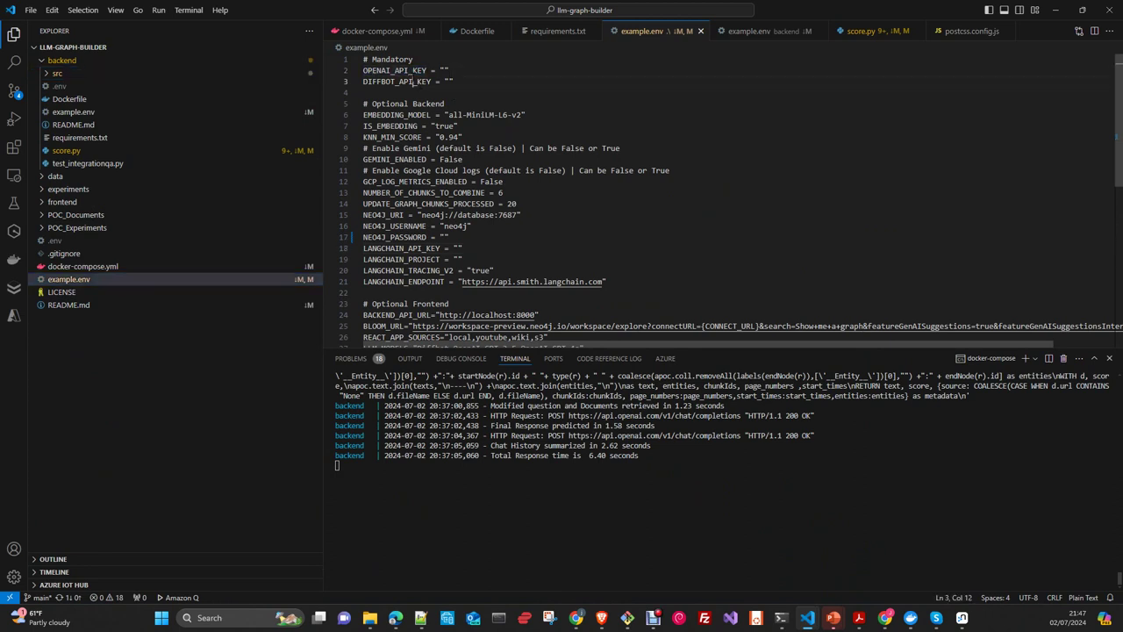
double_click(397, 82)
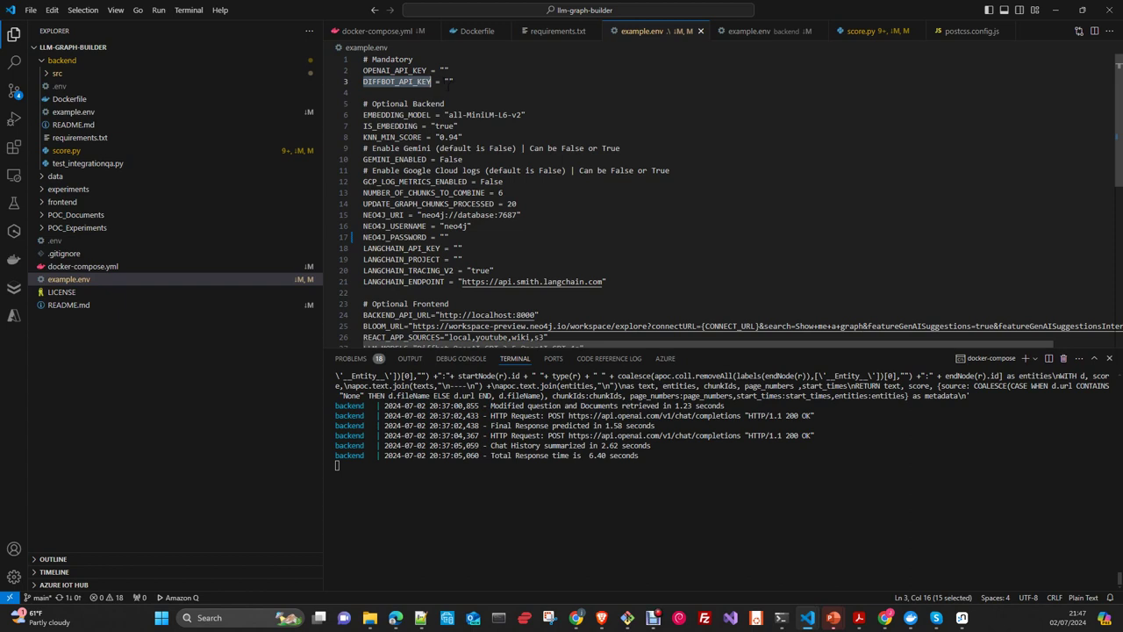
left_click_drag(463, 258, 363, 226)
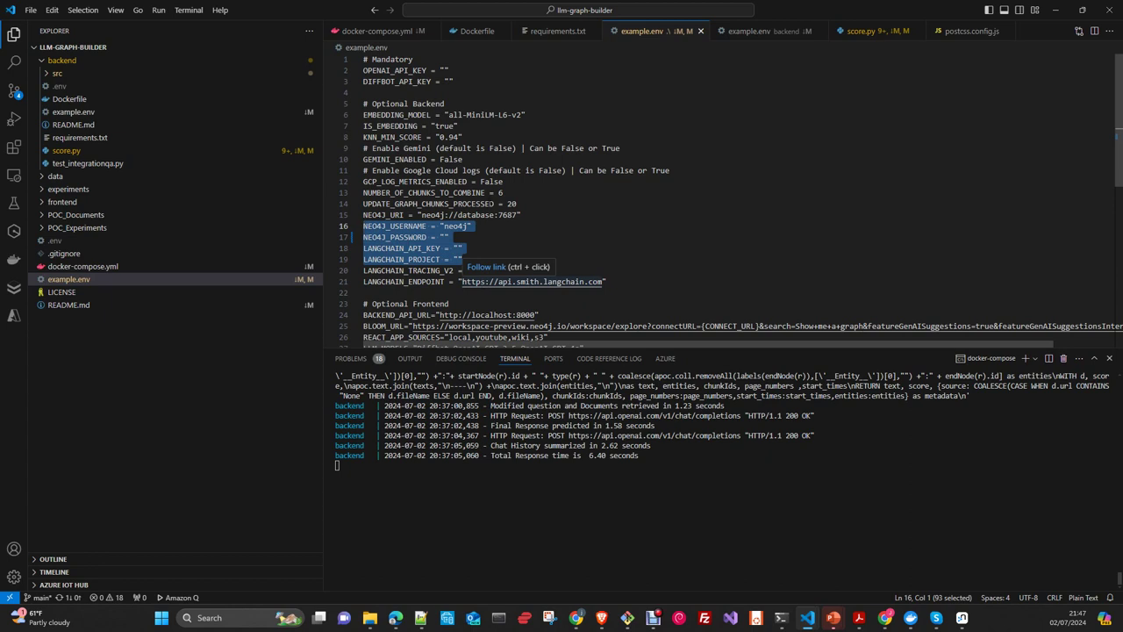
double_click(451, 159)
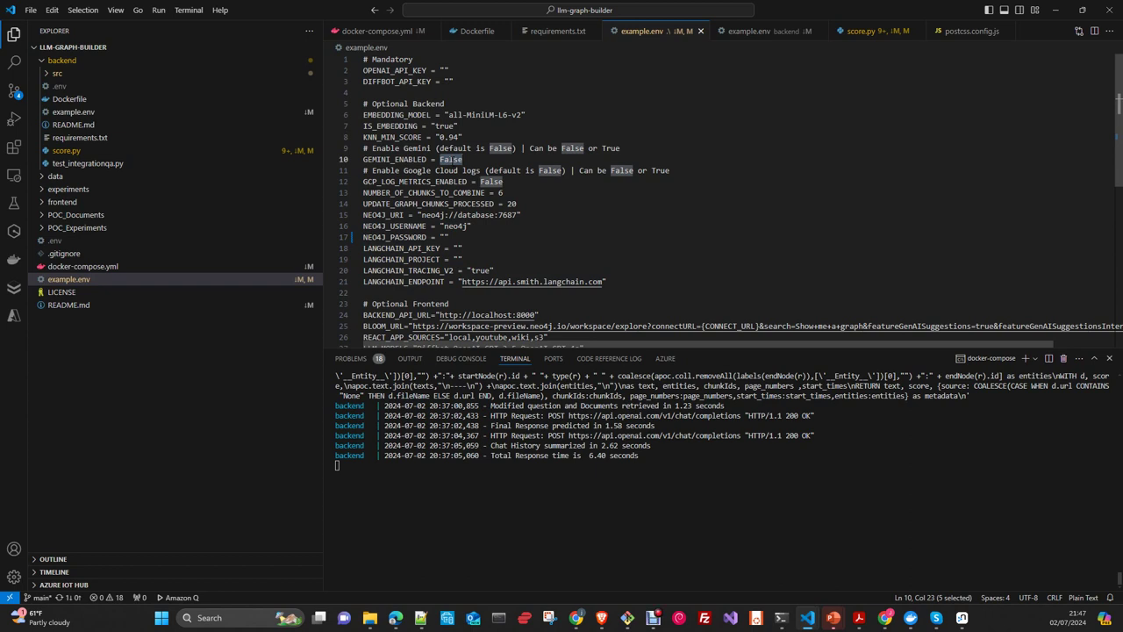
Open the backend's score.py and examine the block that loads the service account credentials and initializes Vertex AI.
left_click(45, 75)
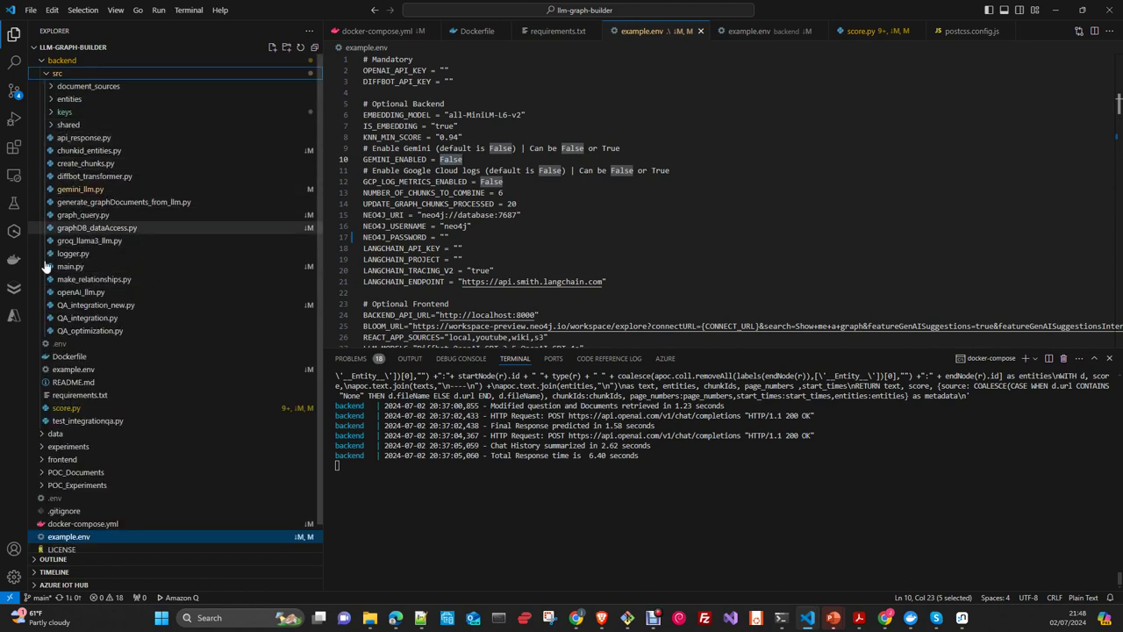
left_click(65, 408)
scroll(581, 270, "up", 15)
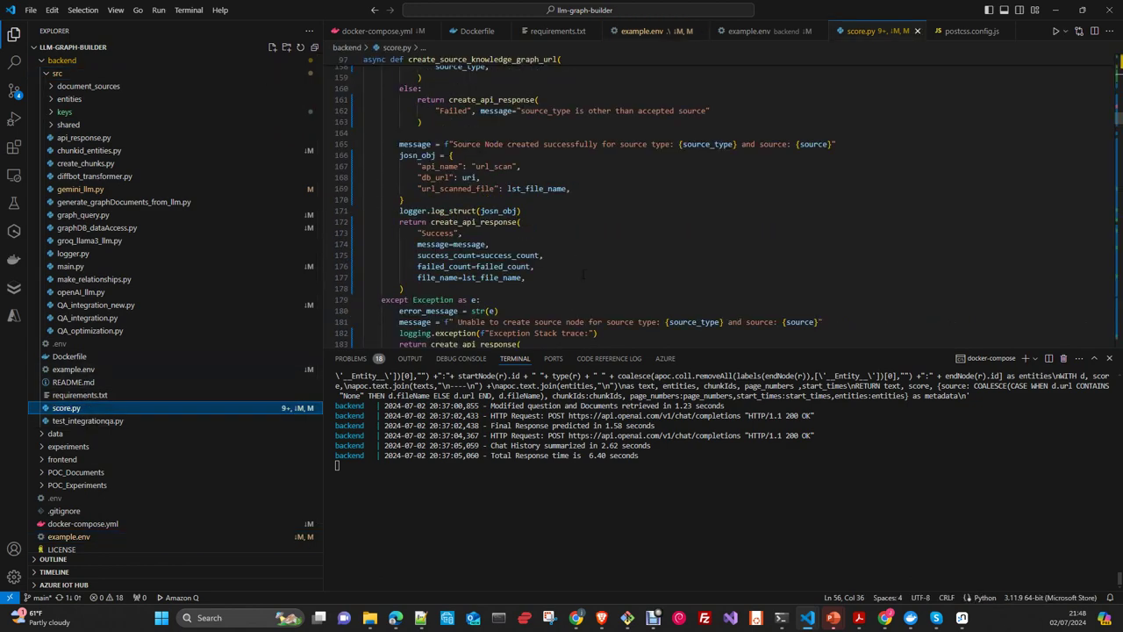
scroll(581, 270, "up", 16)
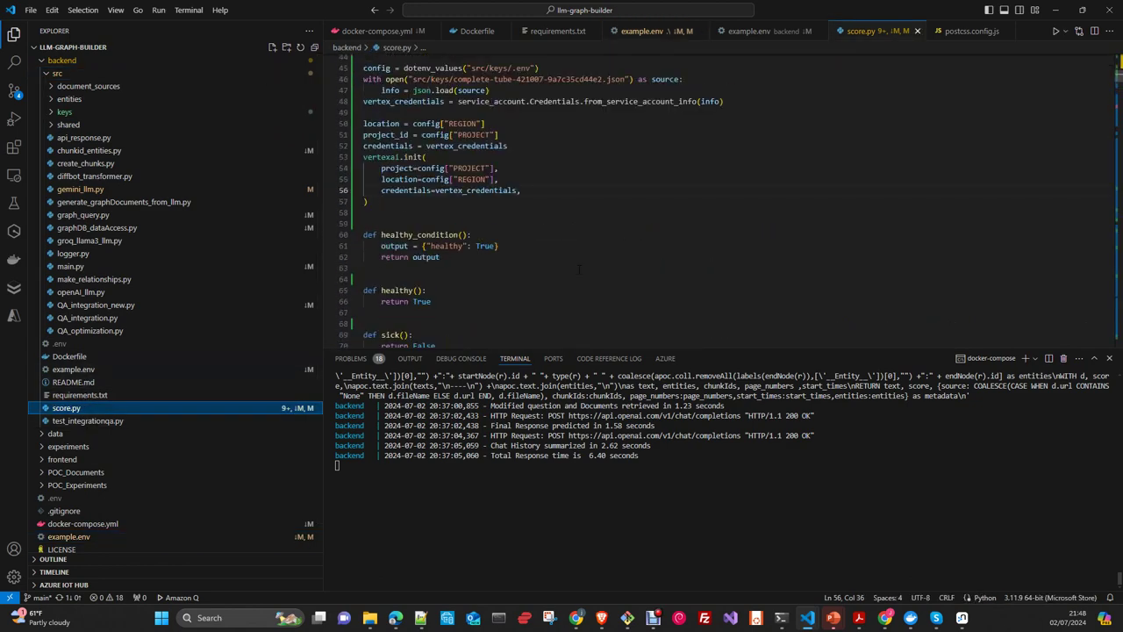
scroll(576, 267, "up", 2)
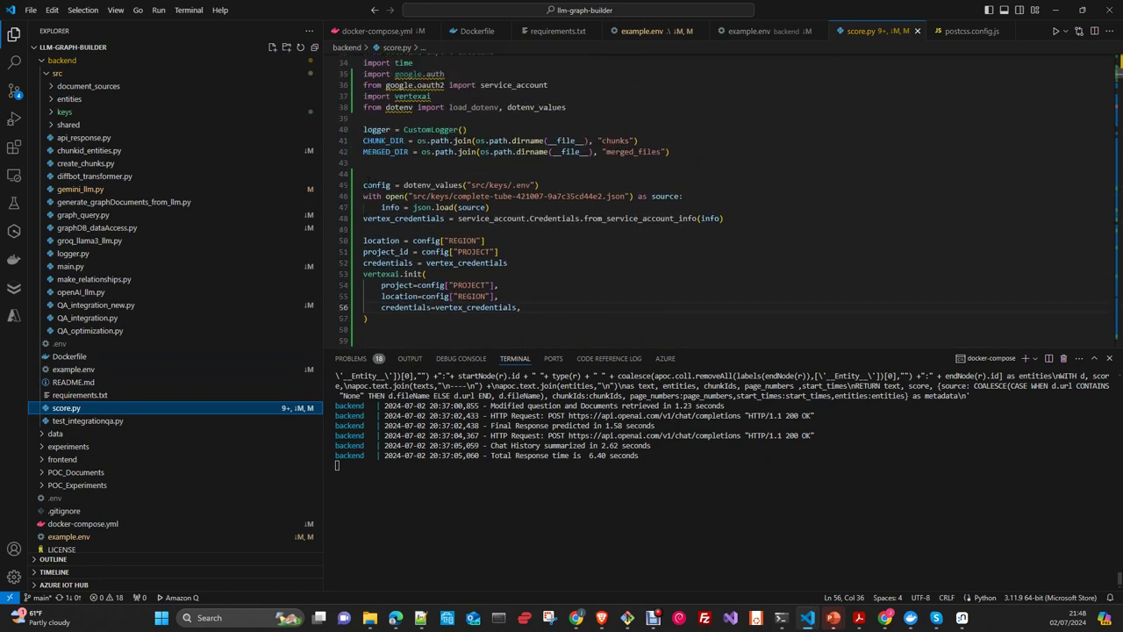
left_click_drag(364, 185, 366, 330)
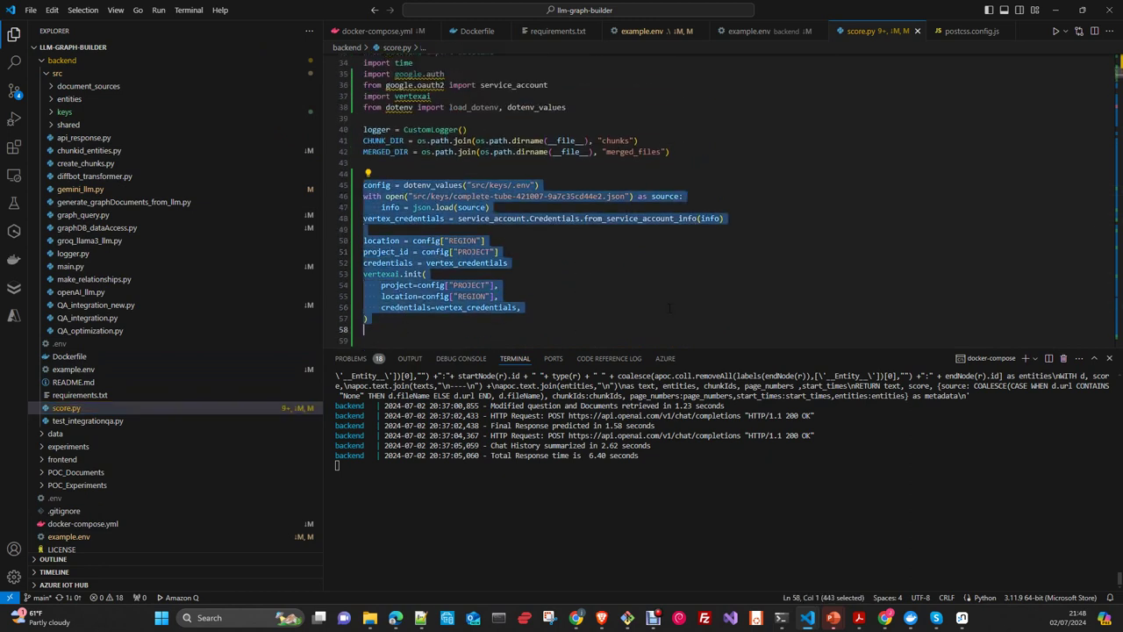
Inspect the Gemini condition in score.py and the ChatVertexAI route that receives the vertex_credentials argument.
scroll(669, 297, "down", 3)
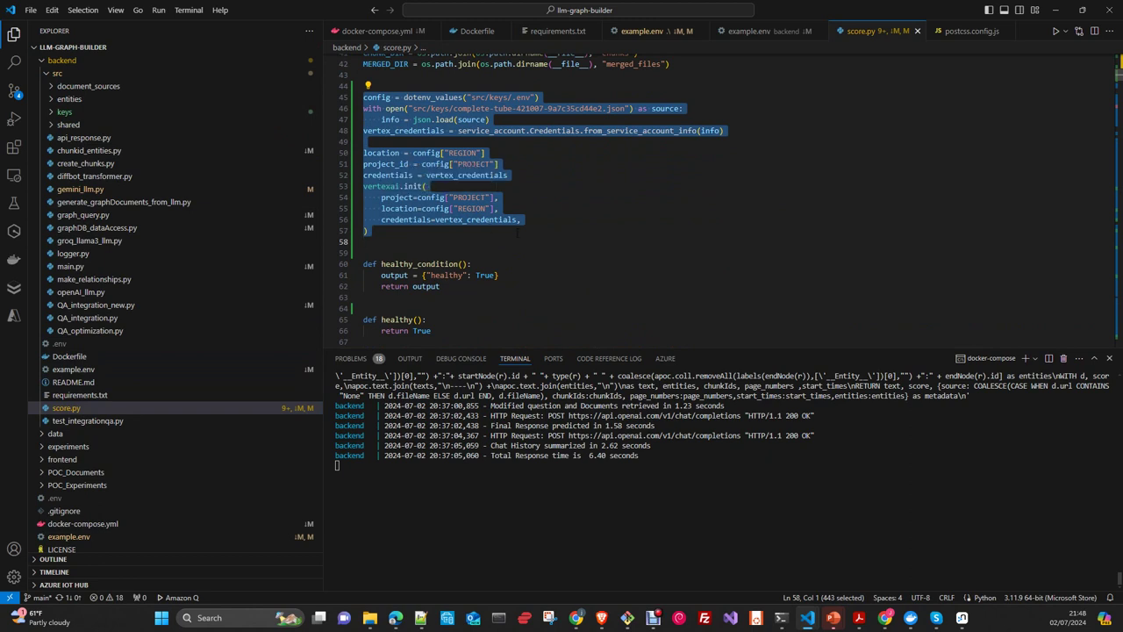
scroll(661, 273, "down", 8)
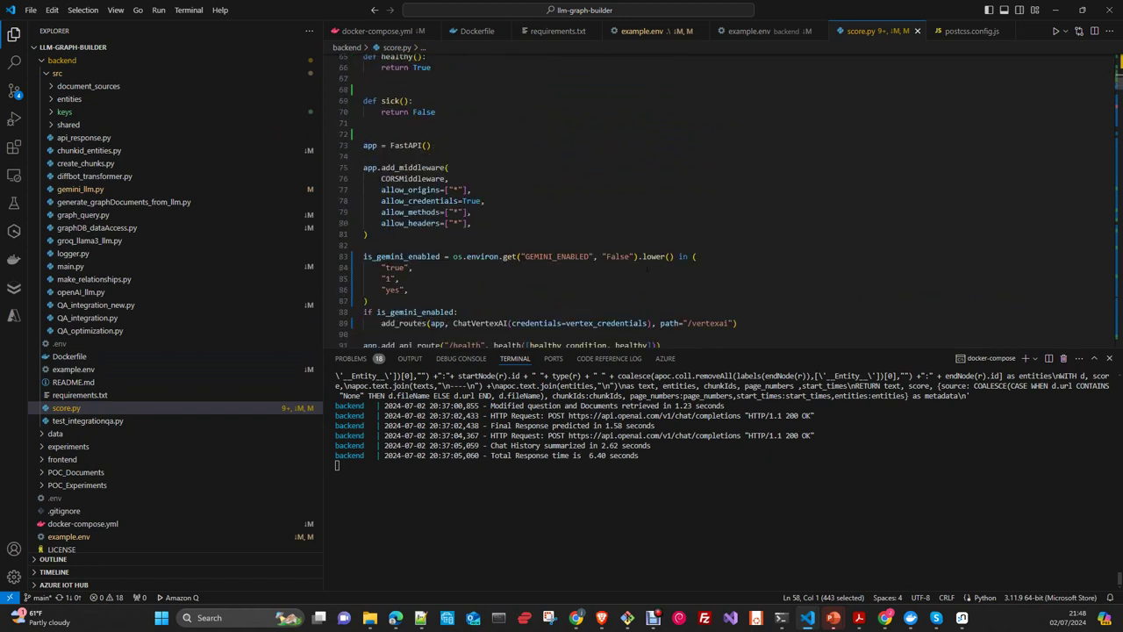
scroll(603, 257, "down", 2)
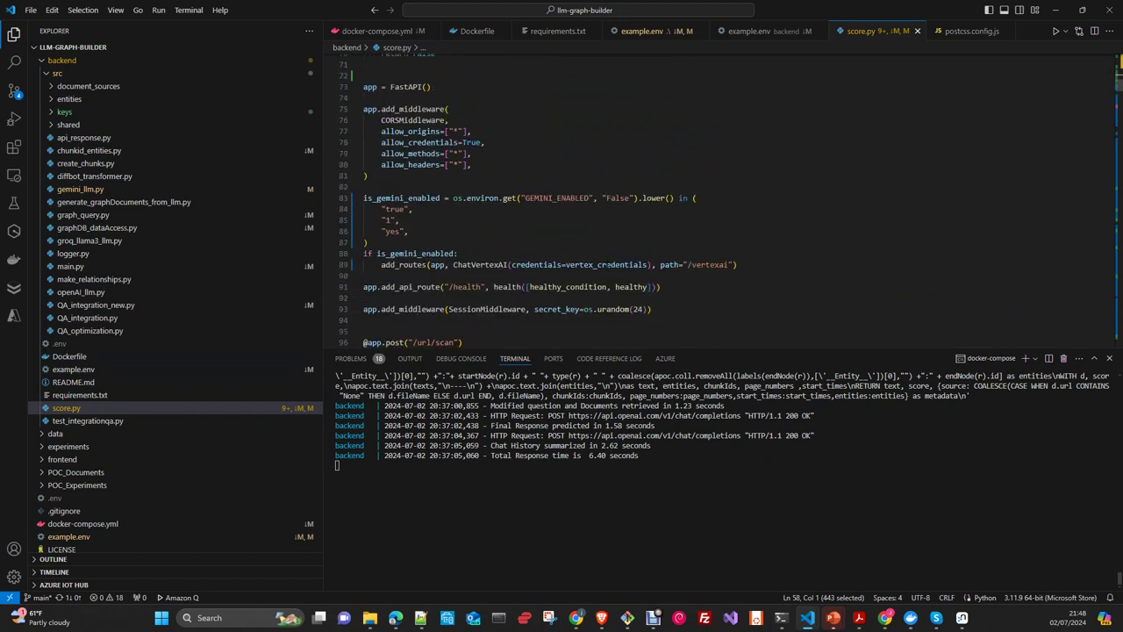
double_click(533, 264)
double_click(480, 264)
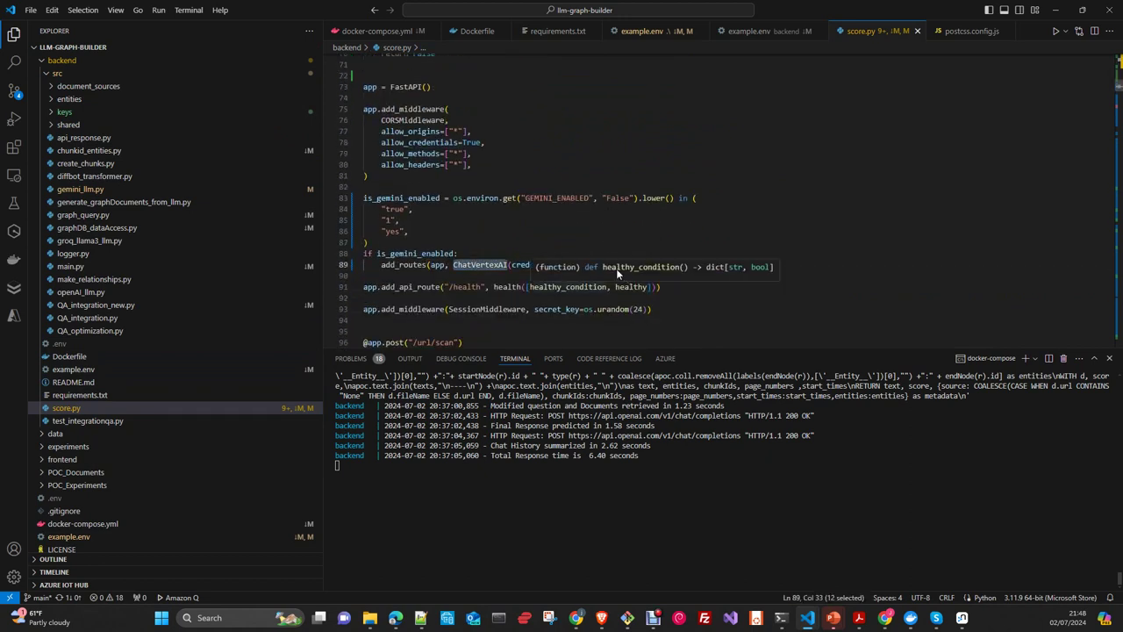
double_click(606, 264)
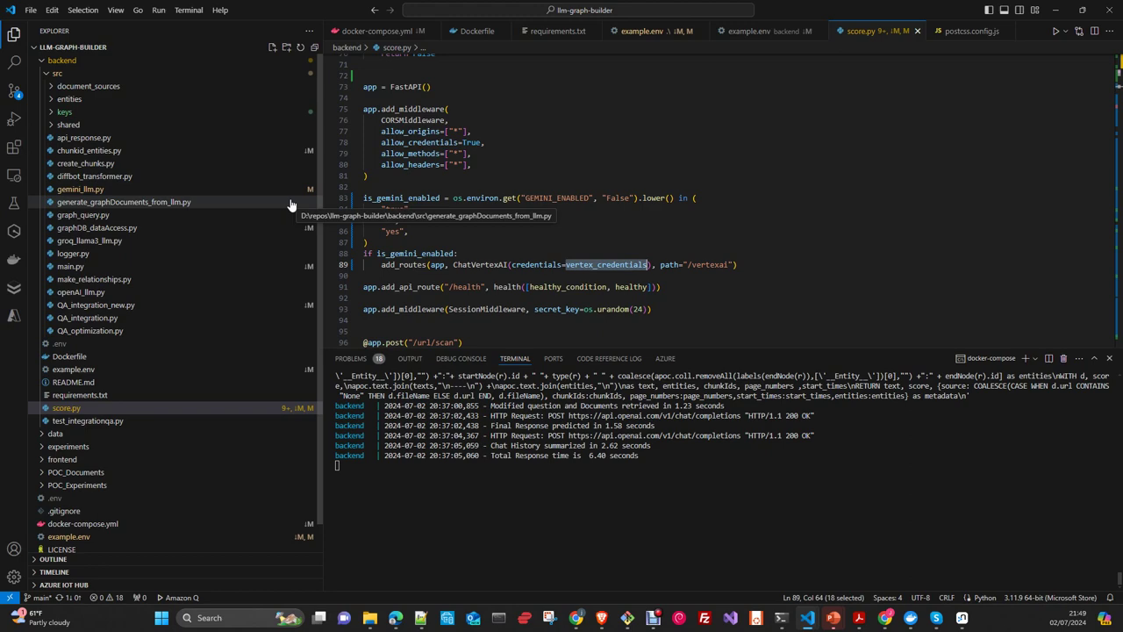
Return to the Neo4j graph builder in Chrome and view the LLM models available for graph generation.
left_click(1053, 12)
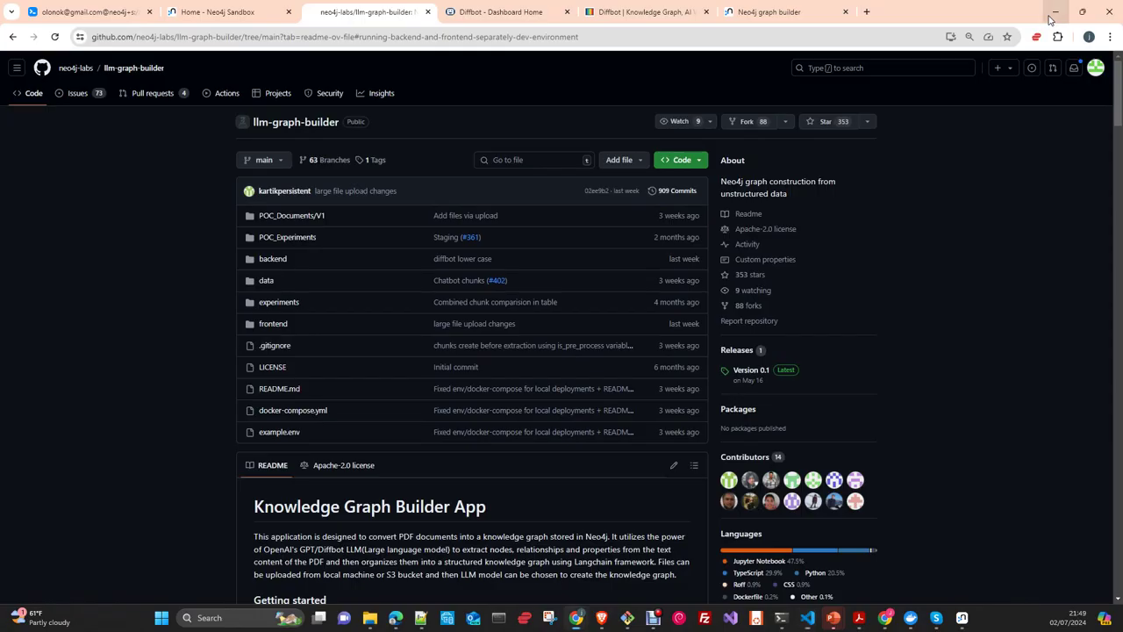
left_click(764, 12)
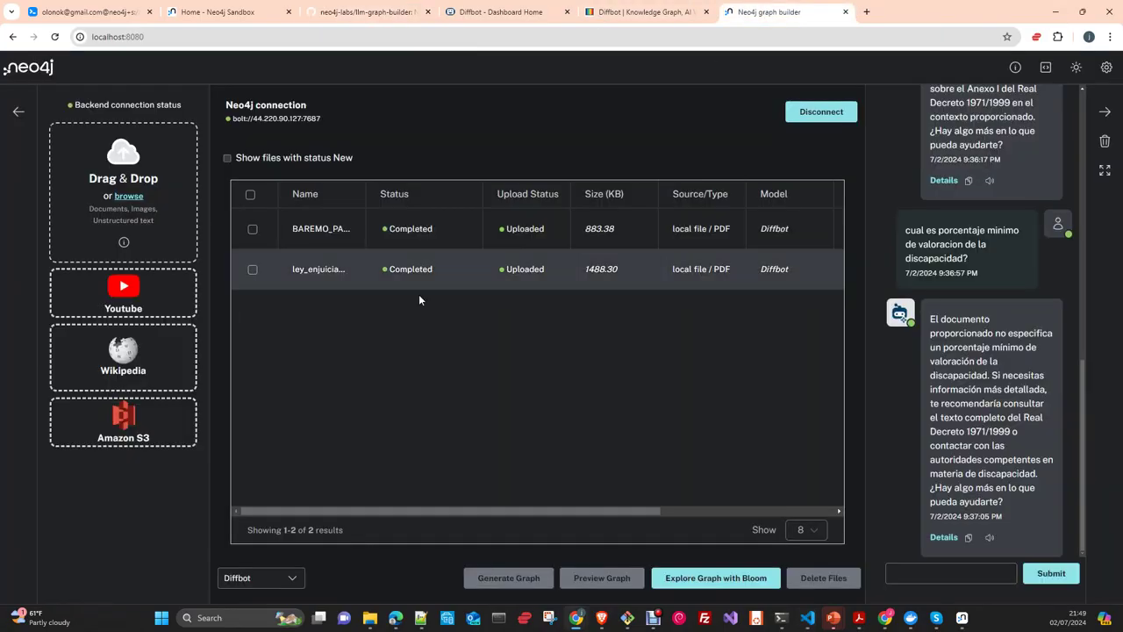
left_click(281, 579)
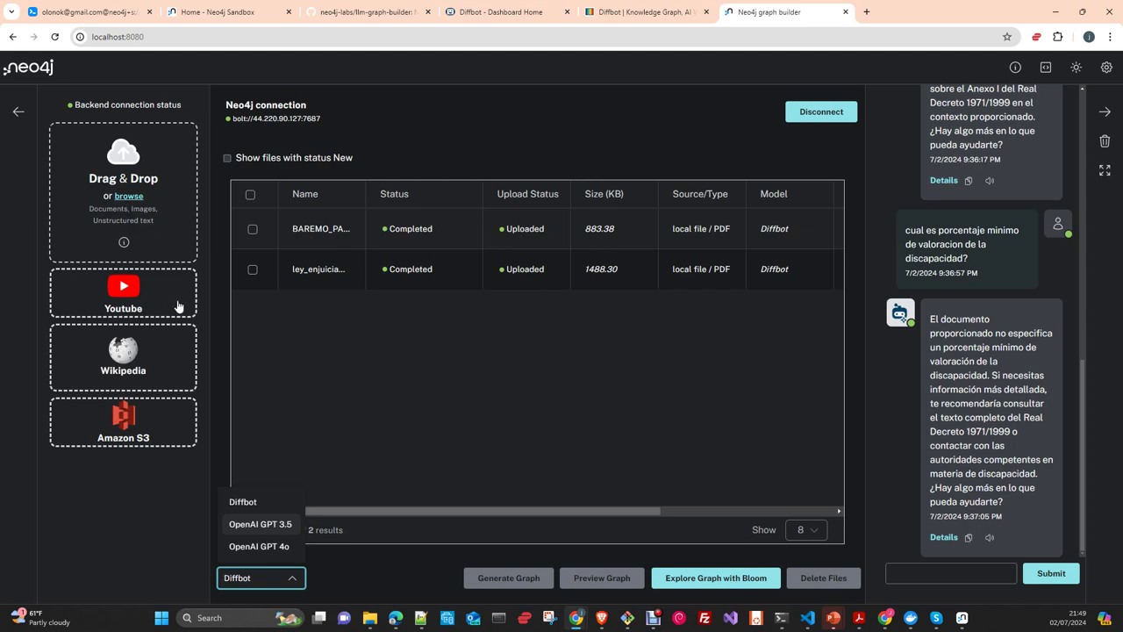
View the YouTube source's link dialog, then close it without submitting a link.
left_click(134, 309)
left_click(134, 309)
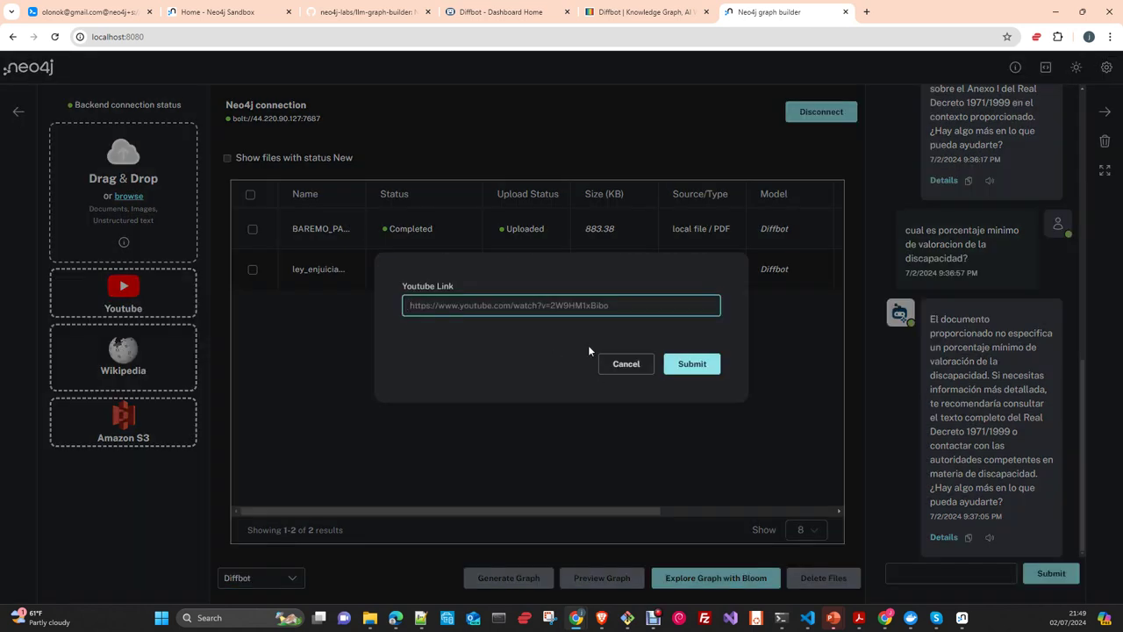
left_click(629, 369)
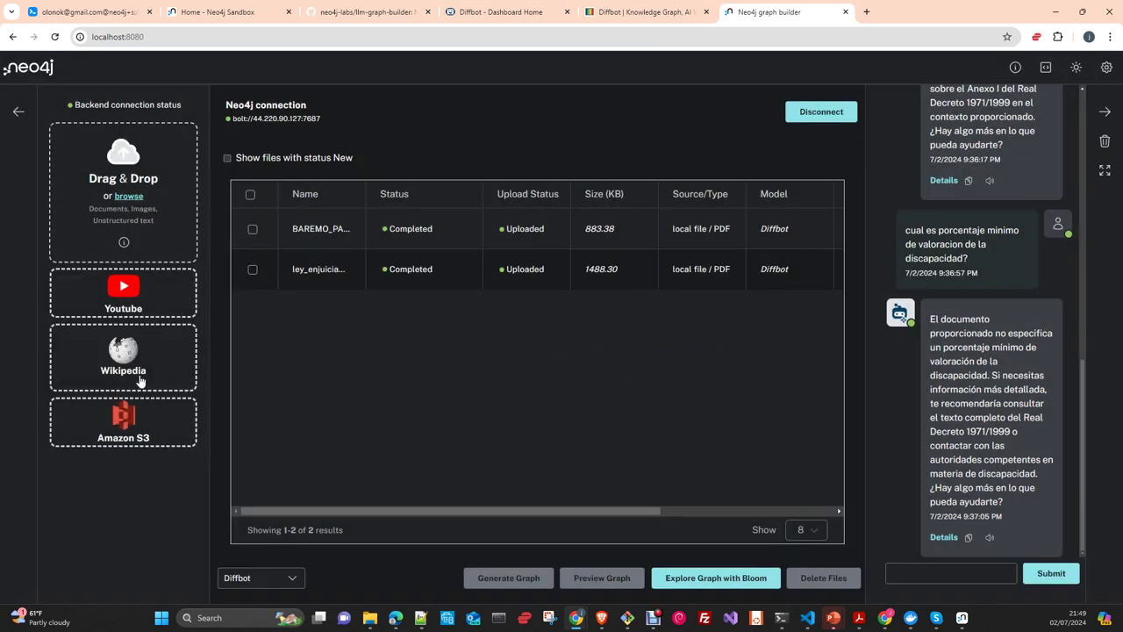
View the Wikipedia link dialog and the Amazon S3 bucket dialog, closing each without submitting anything.
left_click(138, 379)
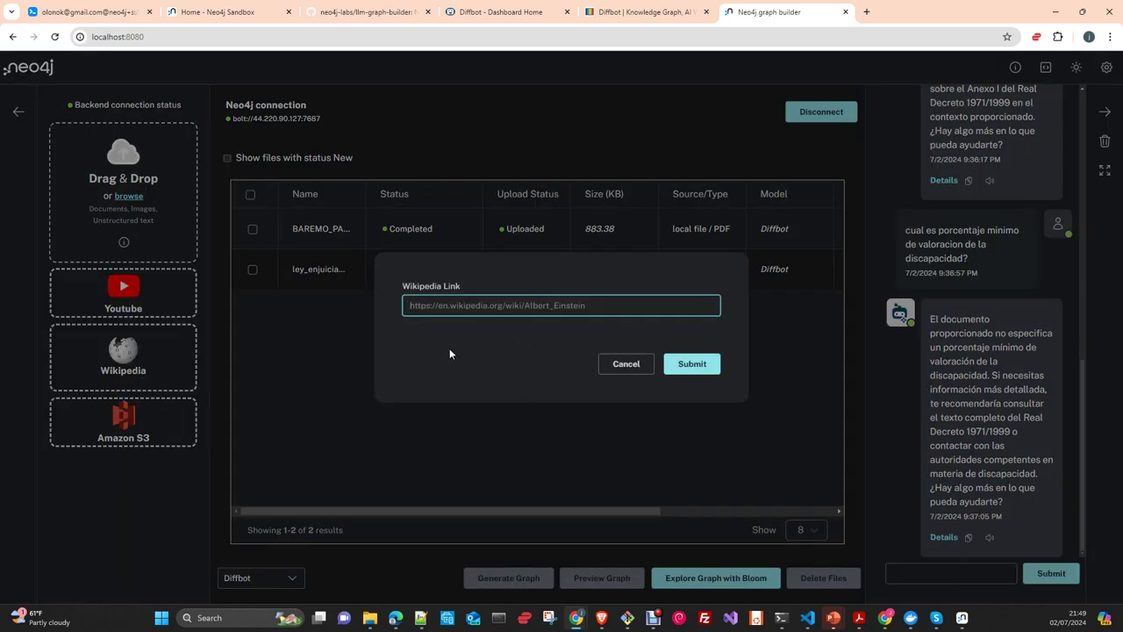
left_click(628, 367)
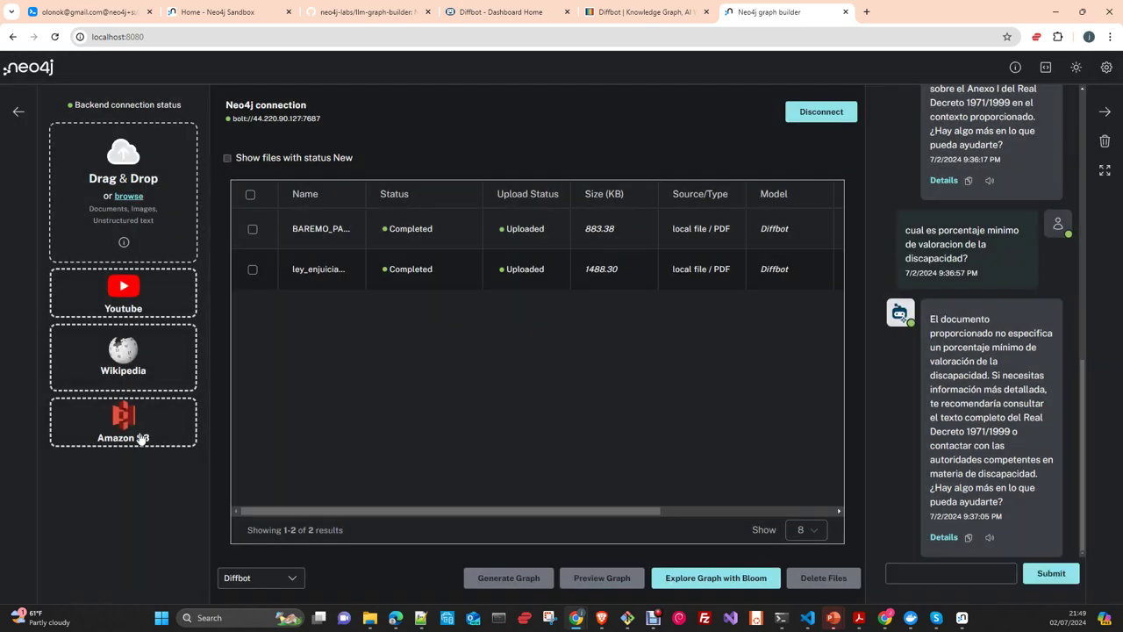
left_click(141, 436)
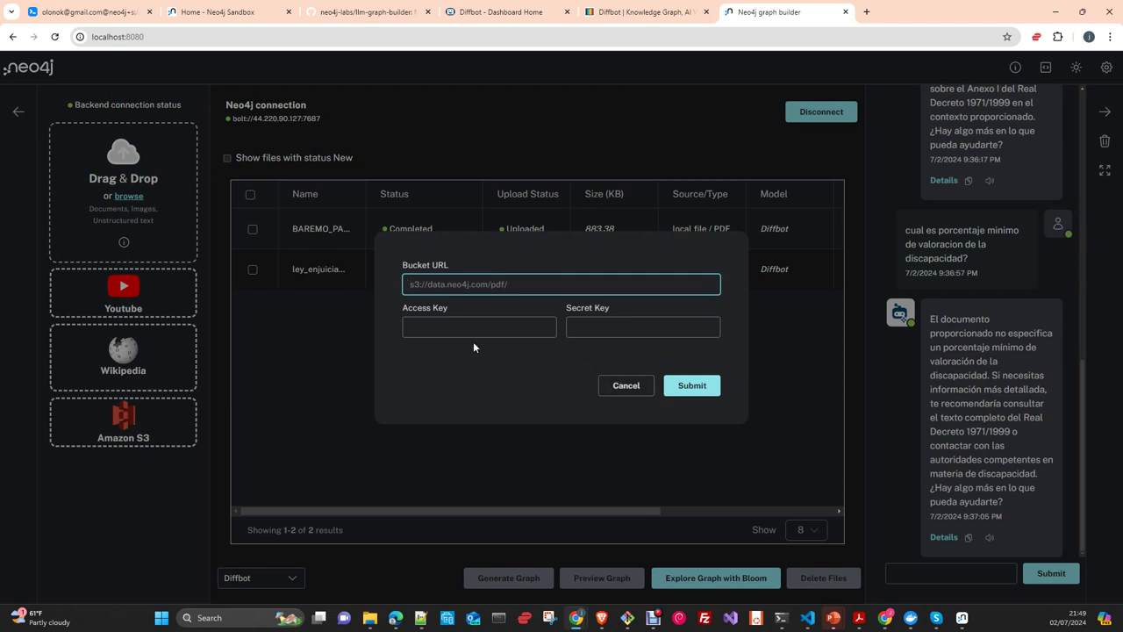
left_click(621, 391)
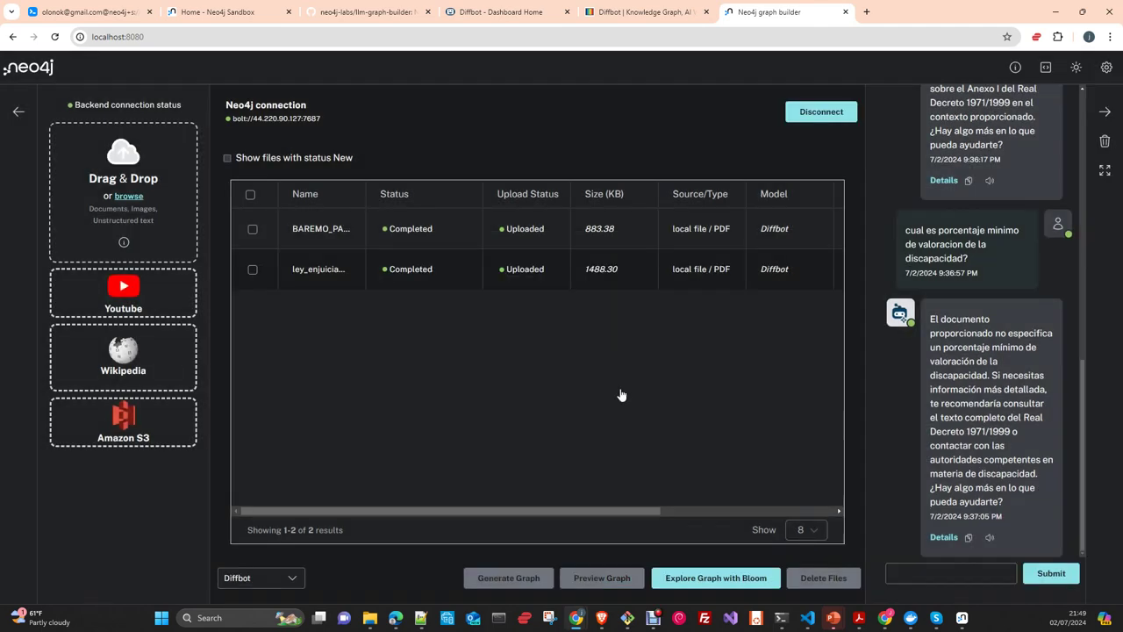
Switch to VS Code and look through the llm-graph-builder project's experiments, POC_Experiments and POC_Documents folders, with the backend folder collapsed.
double_click(936, 11)
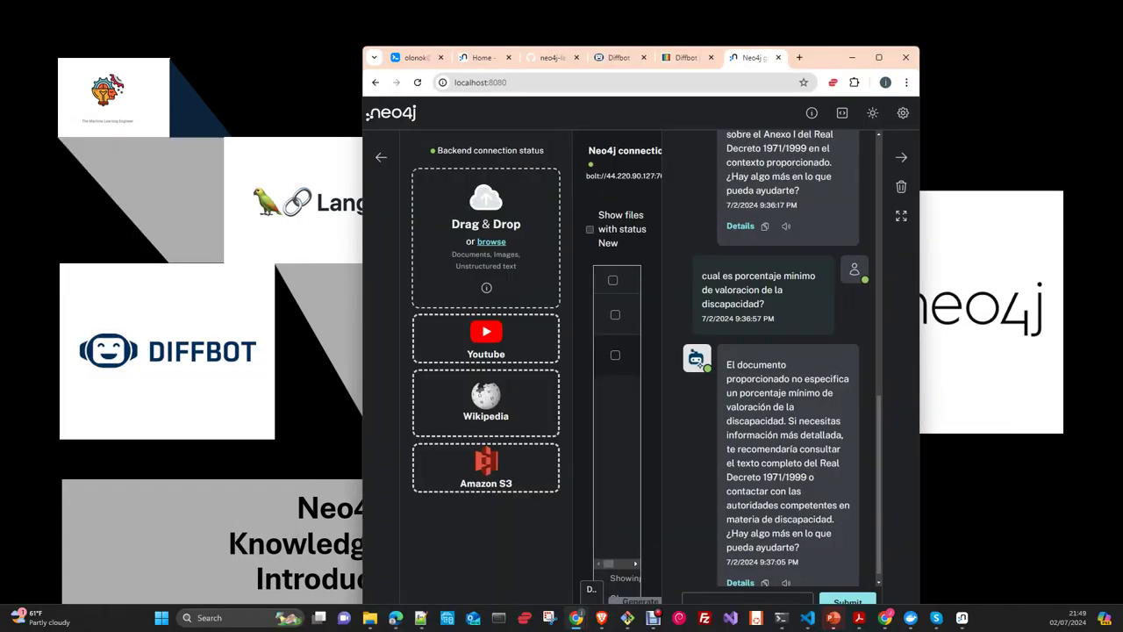
key("alt+Tab")
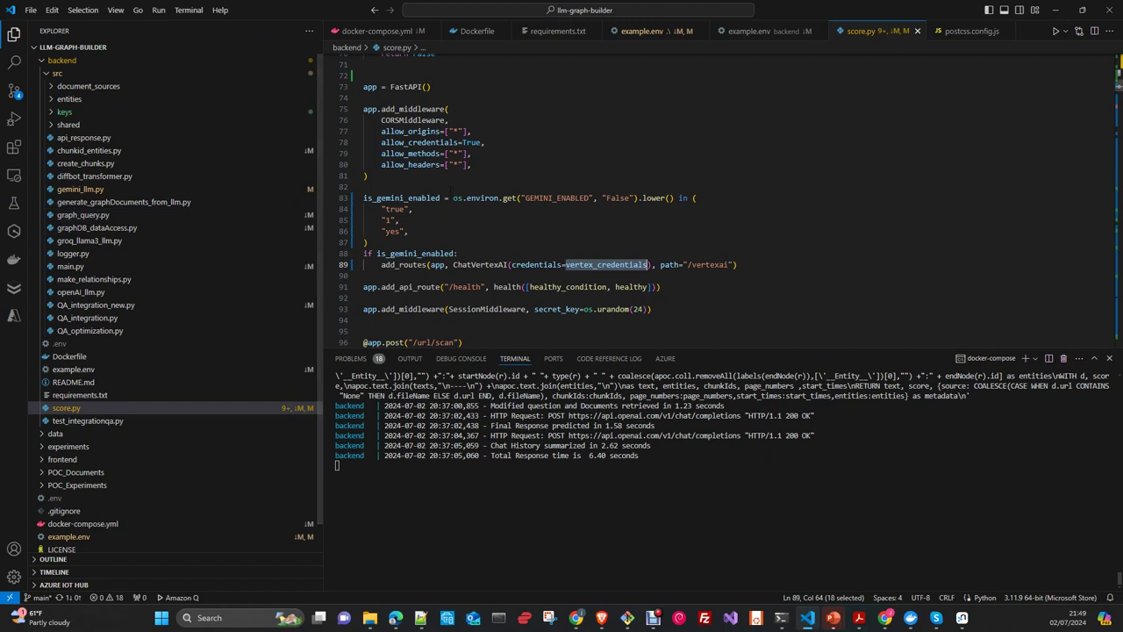
left_click(49, 60)
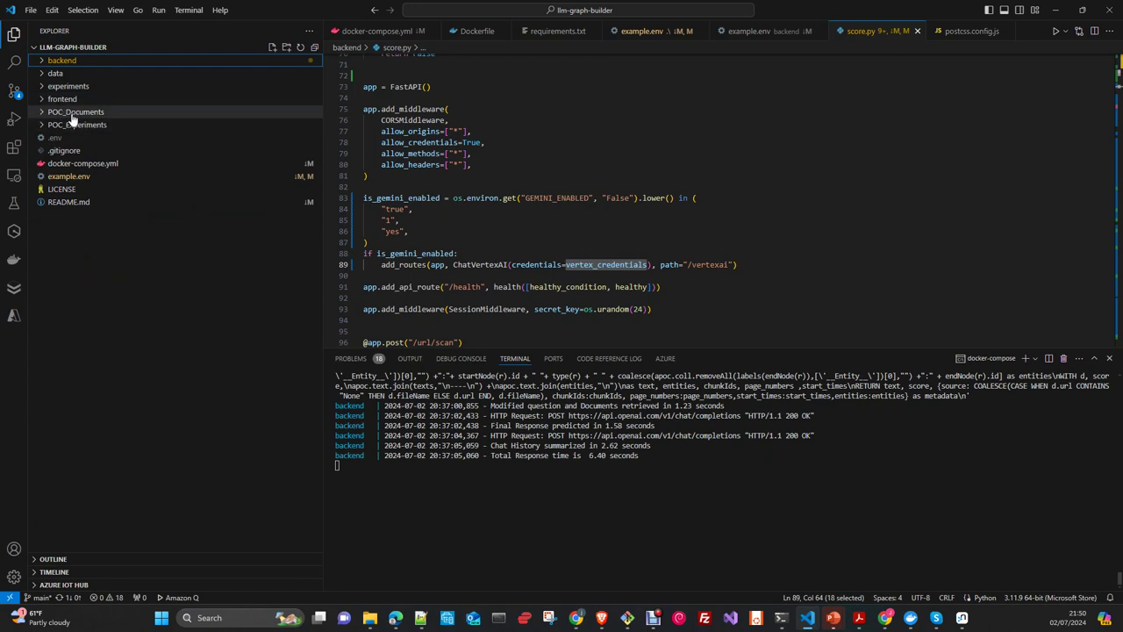
left_click(42, 88)
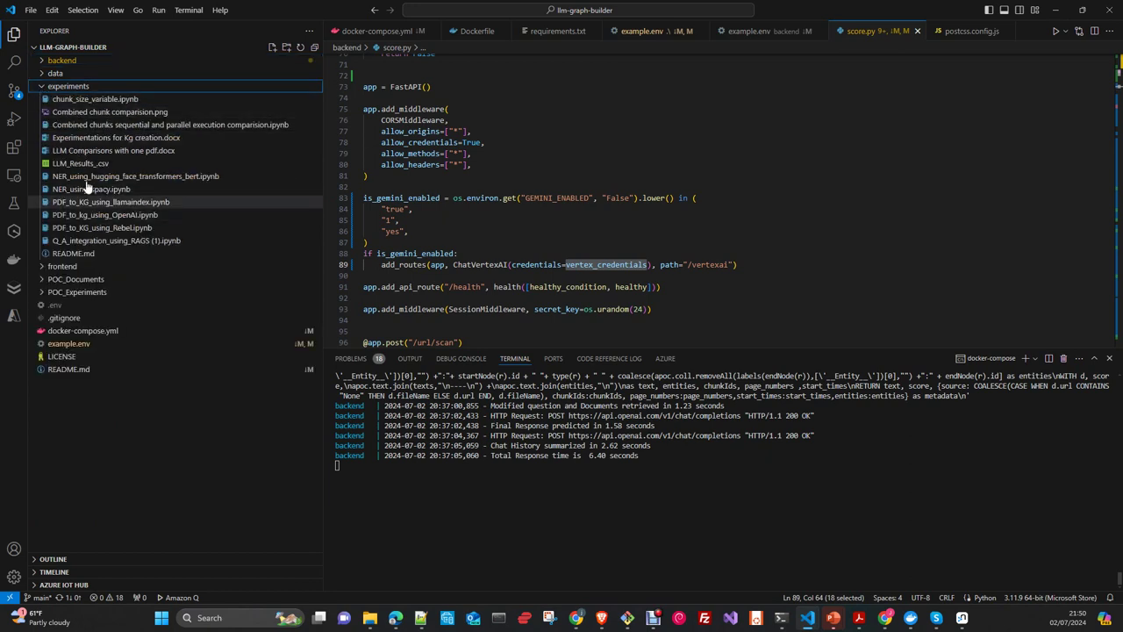
left_click(39, 88)
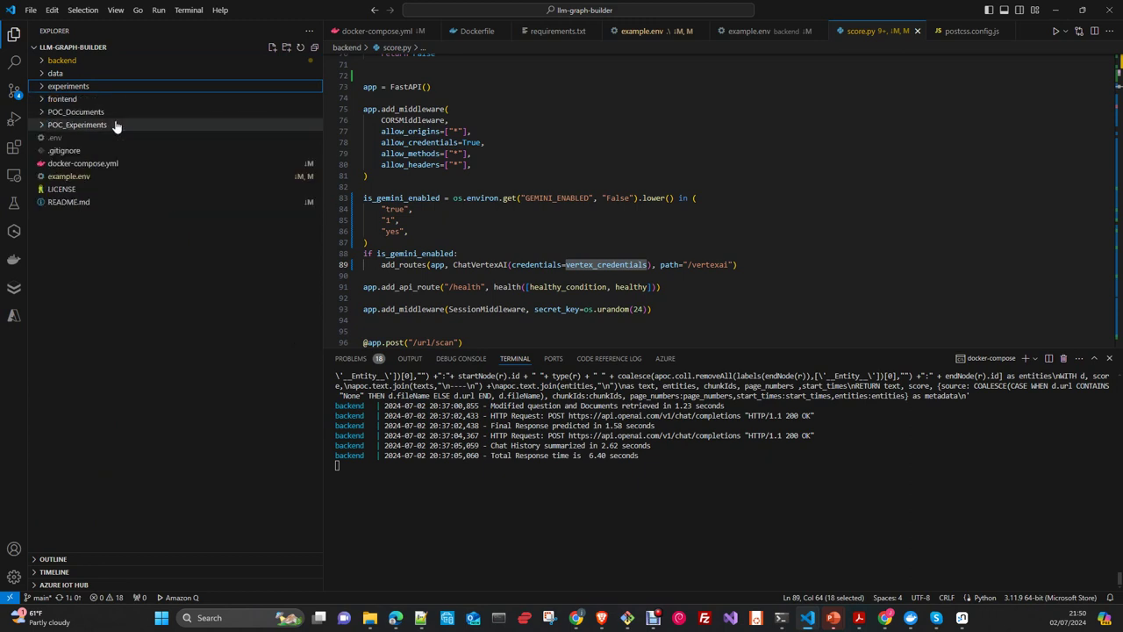
left_click(44, 128)
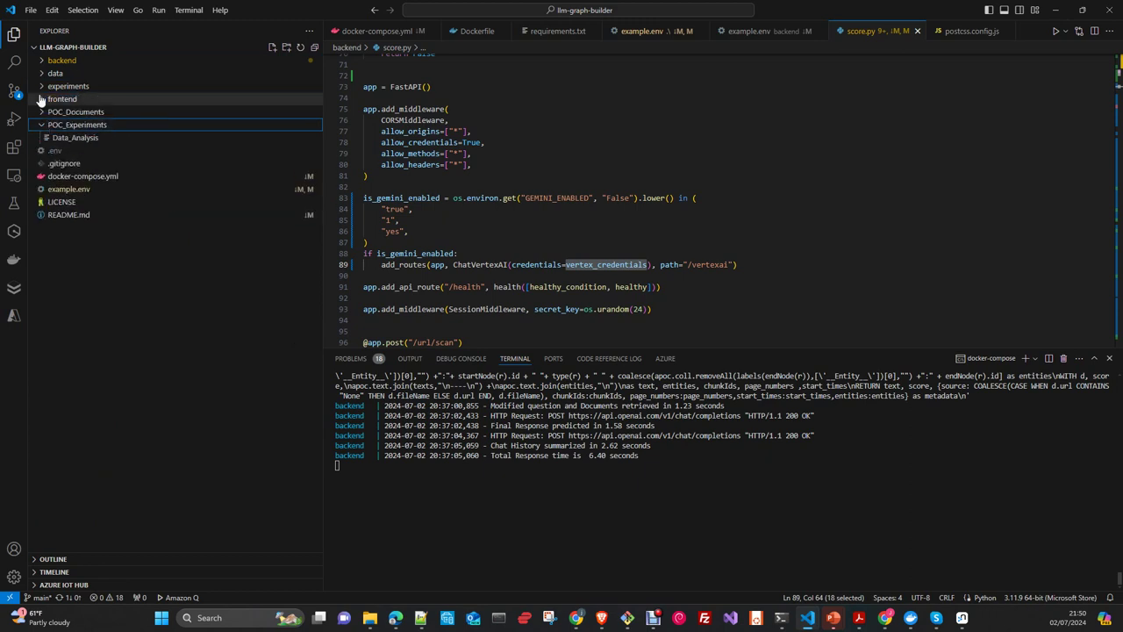
left_click(46, 114)
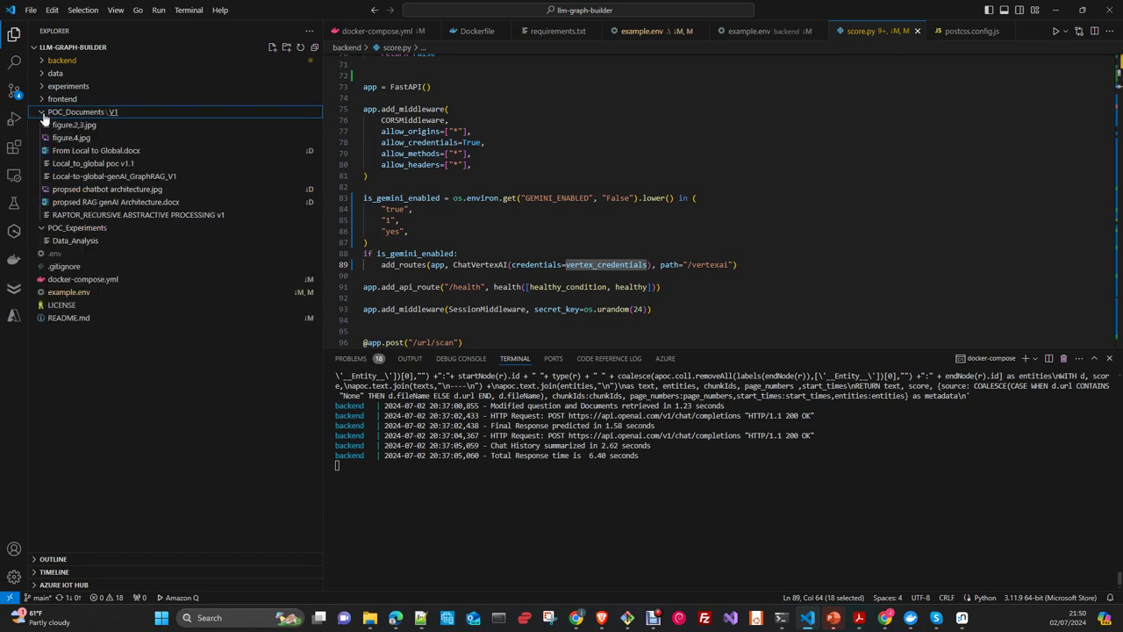
left_click(43, 114)
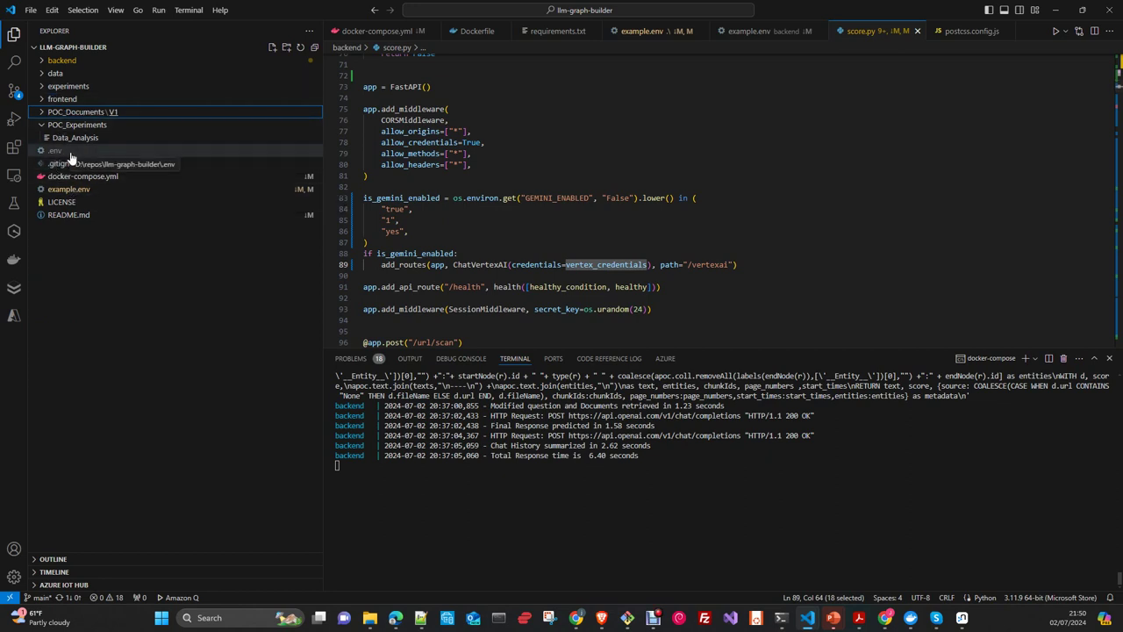
Open the root example.env file and enter docker compose up --build in a new terminal without running it.
left_click(62, 191)
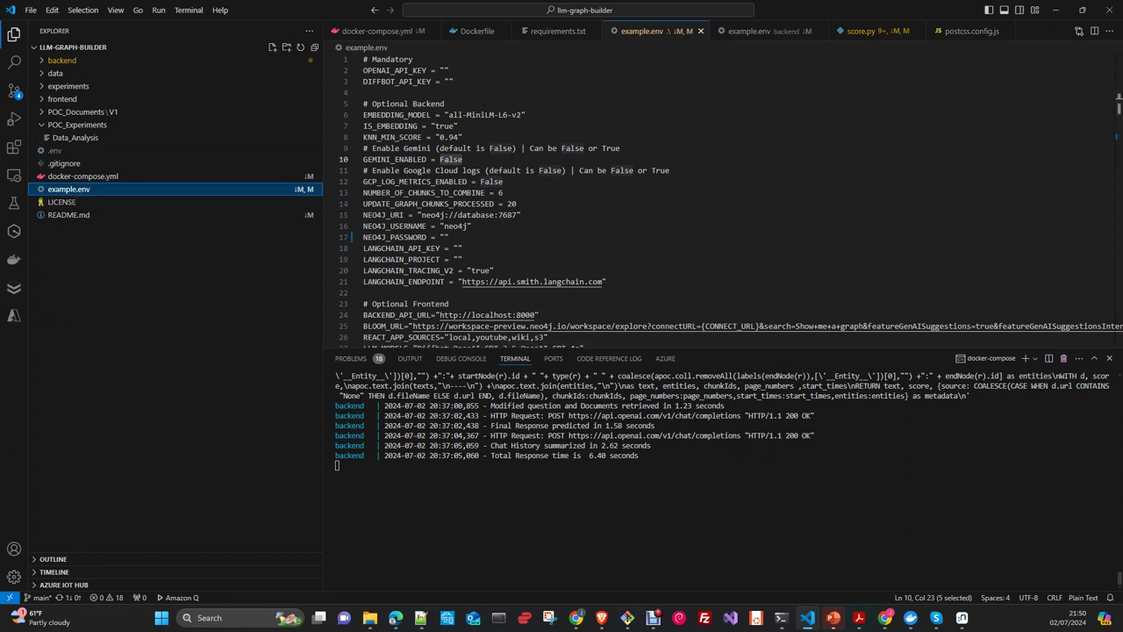
left_click(188, 9)
left_click(220, 27)
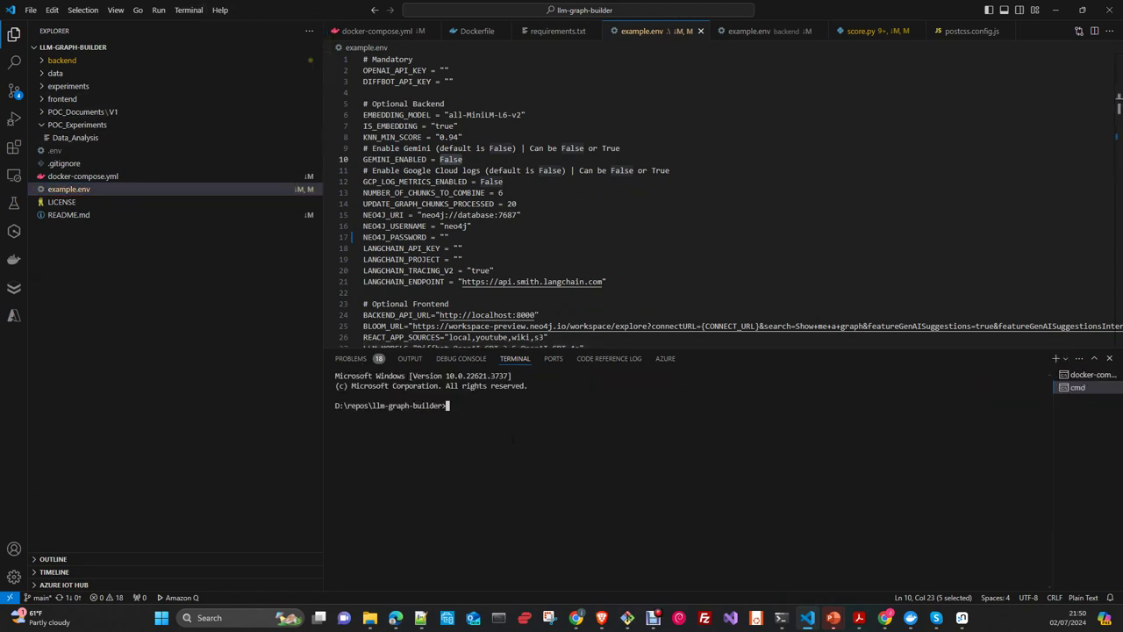
type("docker compose up --build")
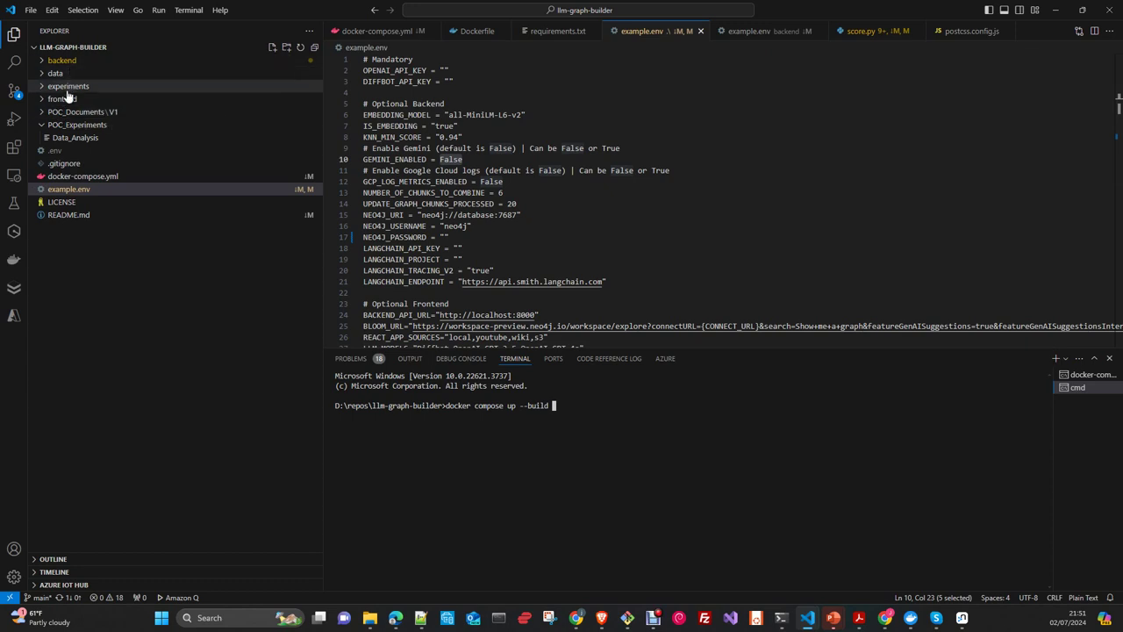
Inspect the contents of the backend and frontend folders, leaving backend expanded with its src subfolder collapsed.
left_click(45, 59)
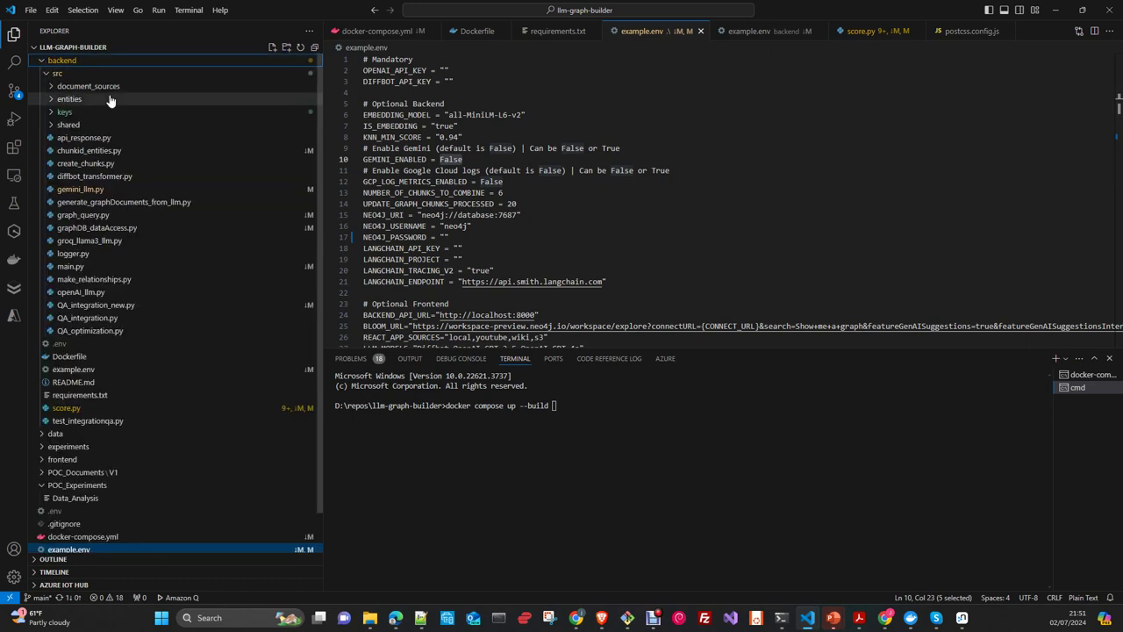
left_click(43, 62)
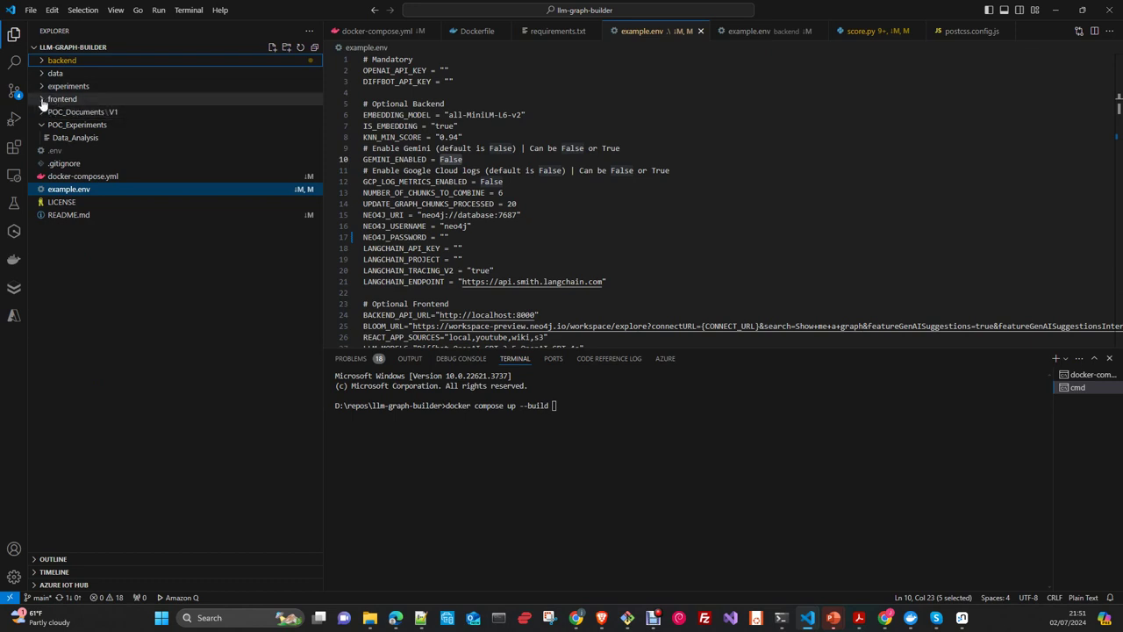
left_click(43, 101)
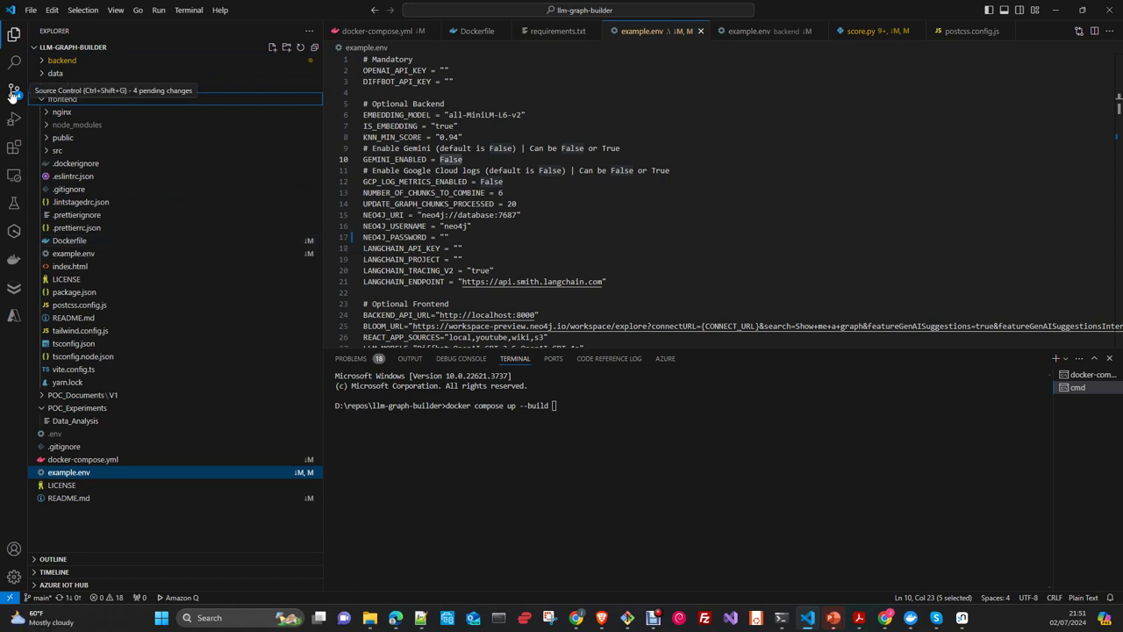
left_click(76, 99)
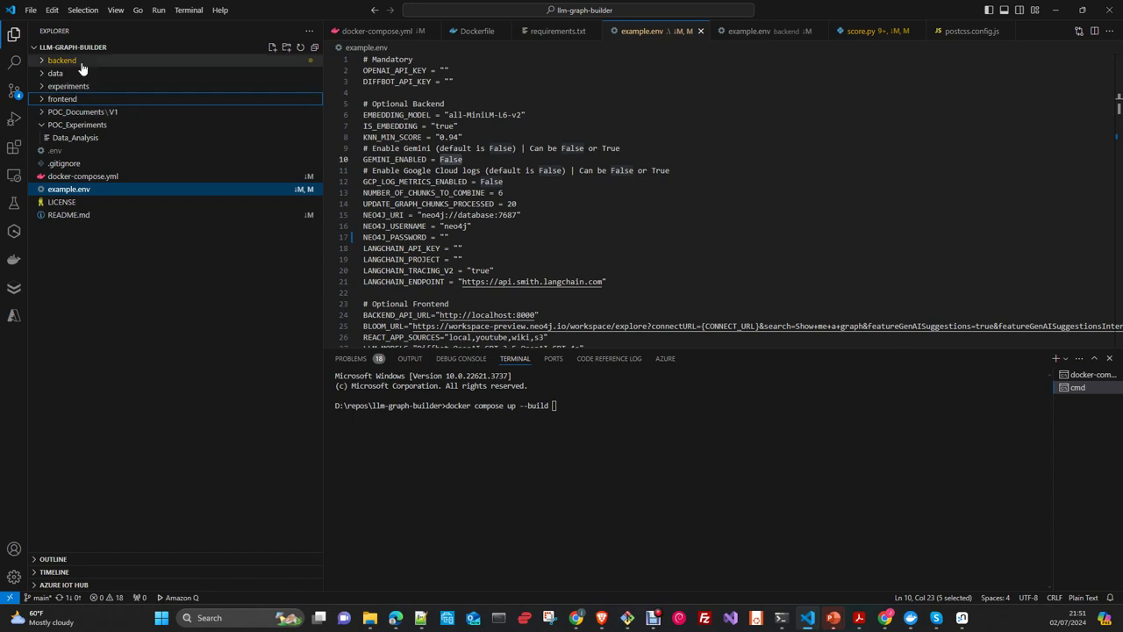
left_click(42, 62)
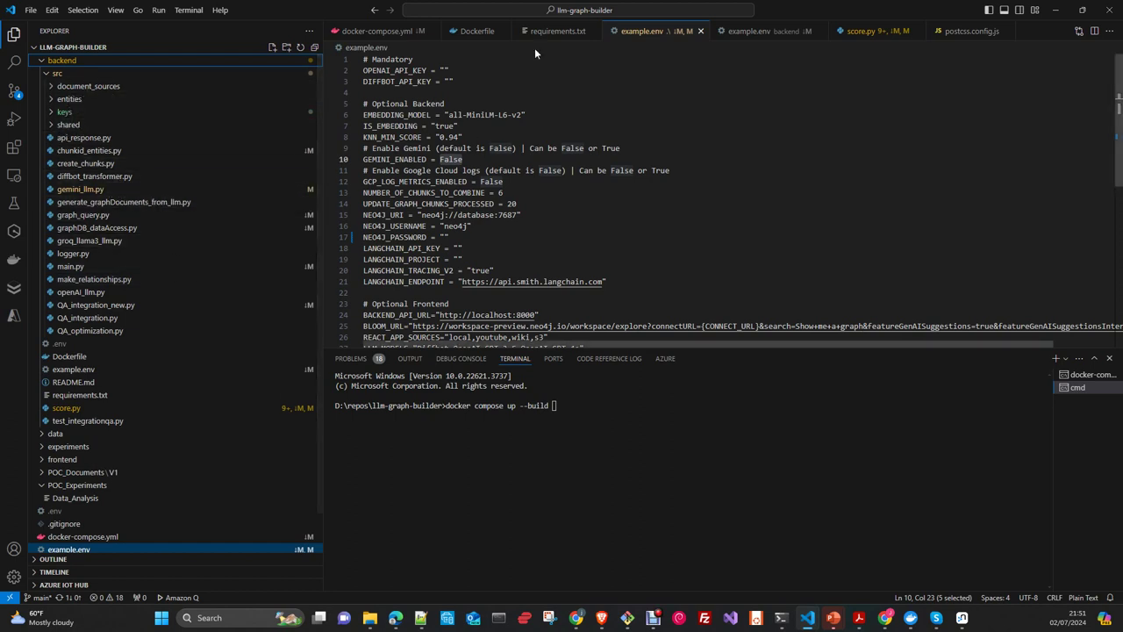
left_click(48, 74)
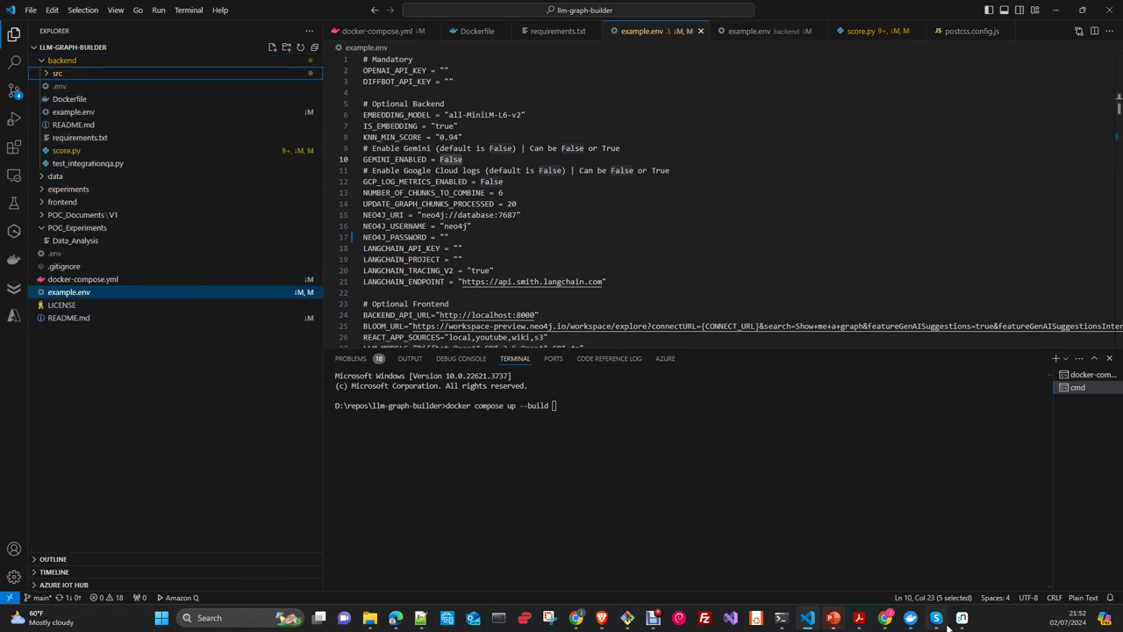
Switch to Docker Desktop, view the llm-graph-builder containers and open the backend container's logs.
mouse_move(911, 617)
left_click(915, 579)
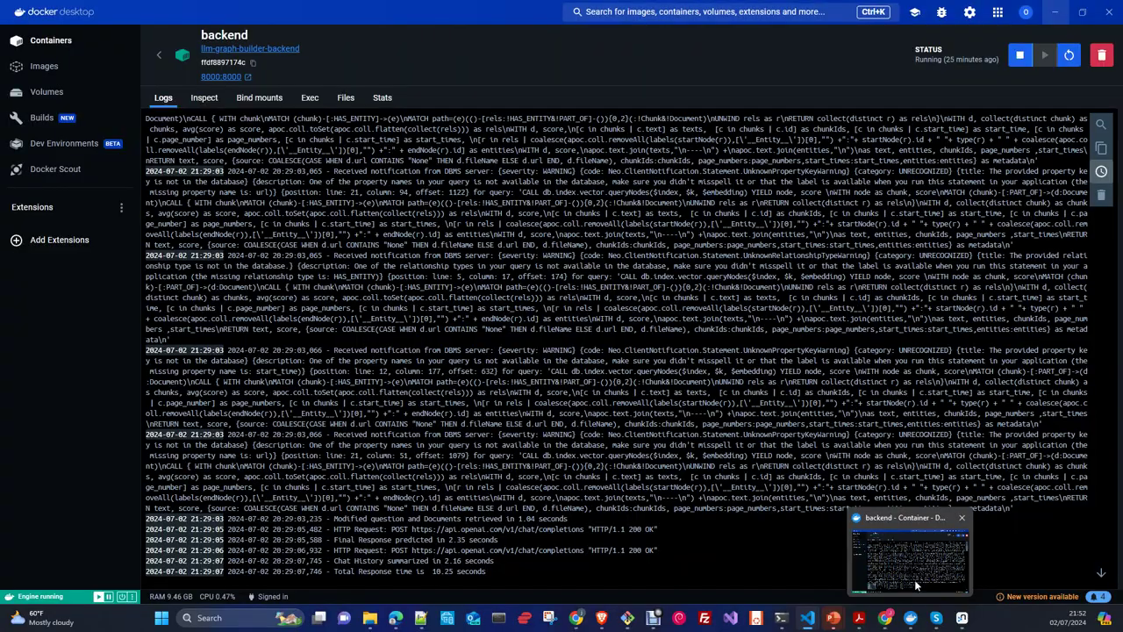
left_click(159, 55)
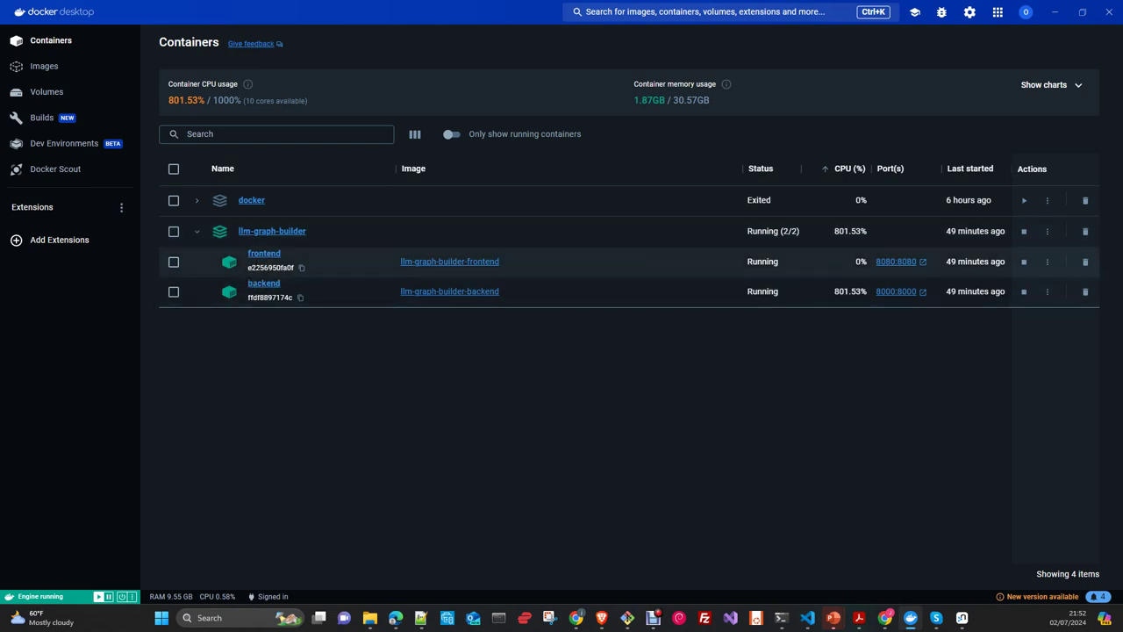
left_click(265, 285)
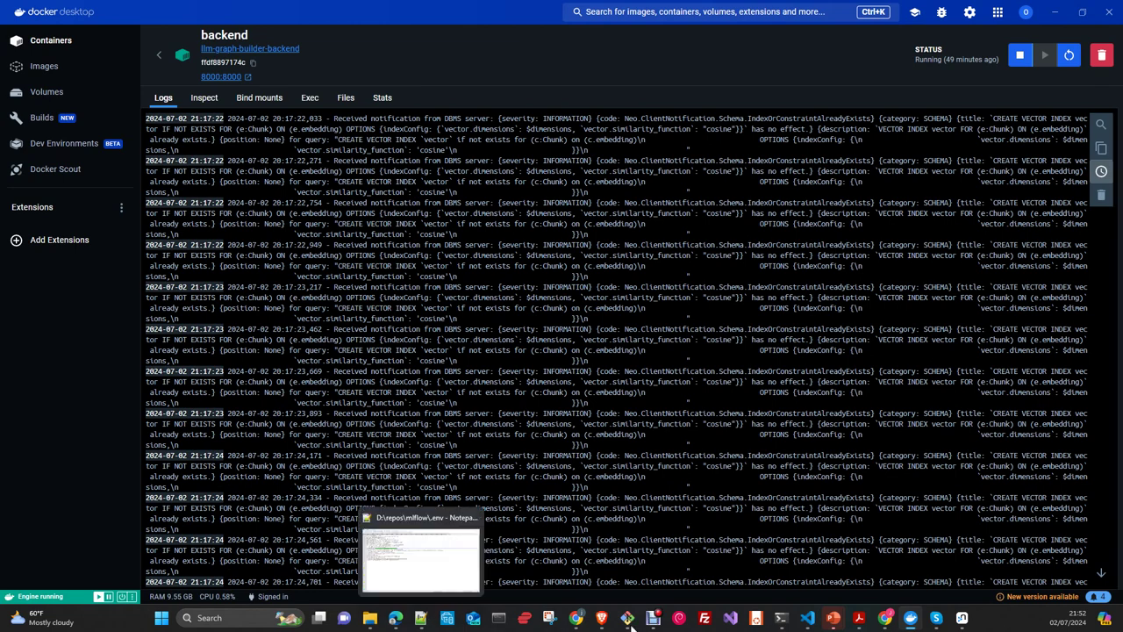
Return to the llm-graph-builder project in VS Code and highlight the EMBEDDING_MODEL value all-MiniLM-L6-v2 in example.env.
mouse_move(809, 620)
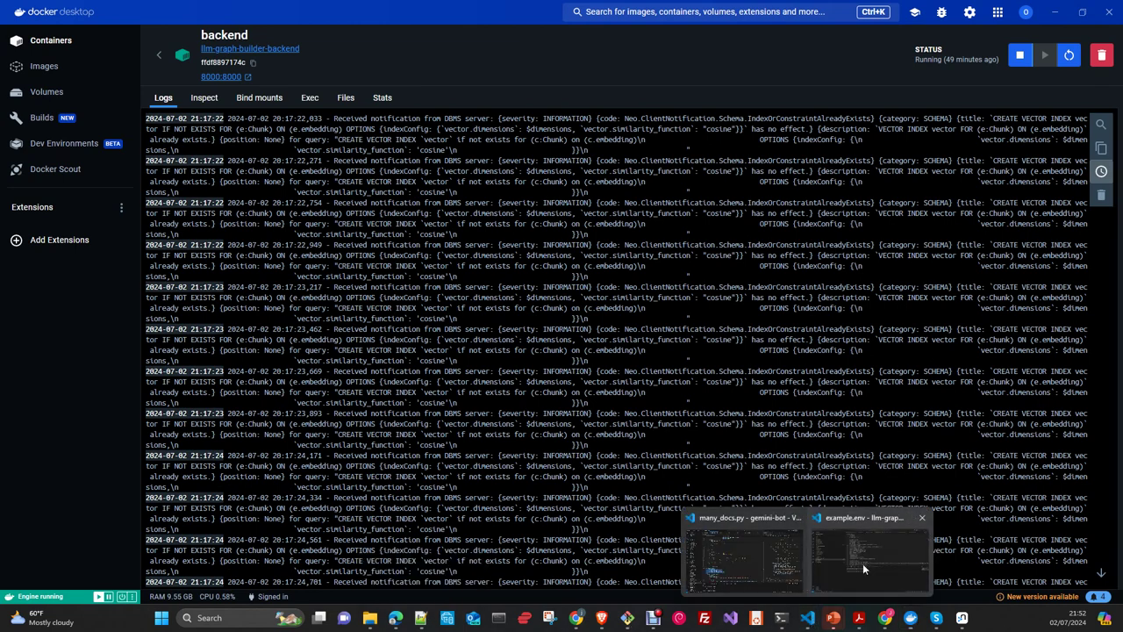
left_click(863, 563)
left_click_drag(448, 115, 520, 115)
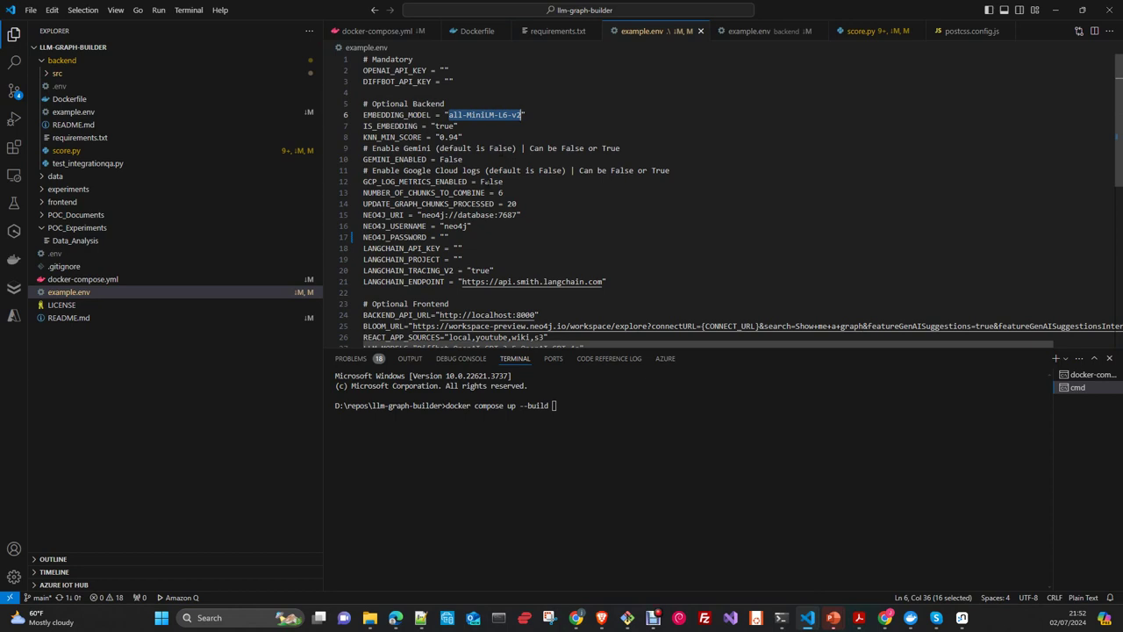
Minimize VS Code and Docker Desktop, maximize Chrome, and close the Document query's graph result in Neo4j Browser.
left_click(1056, 11)
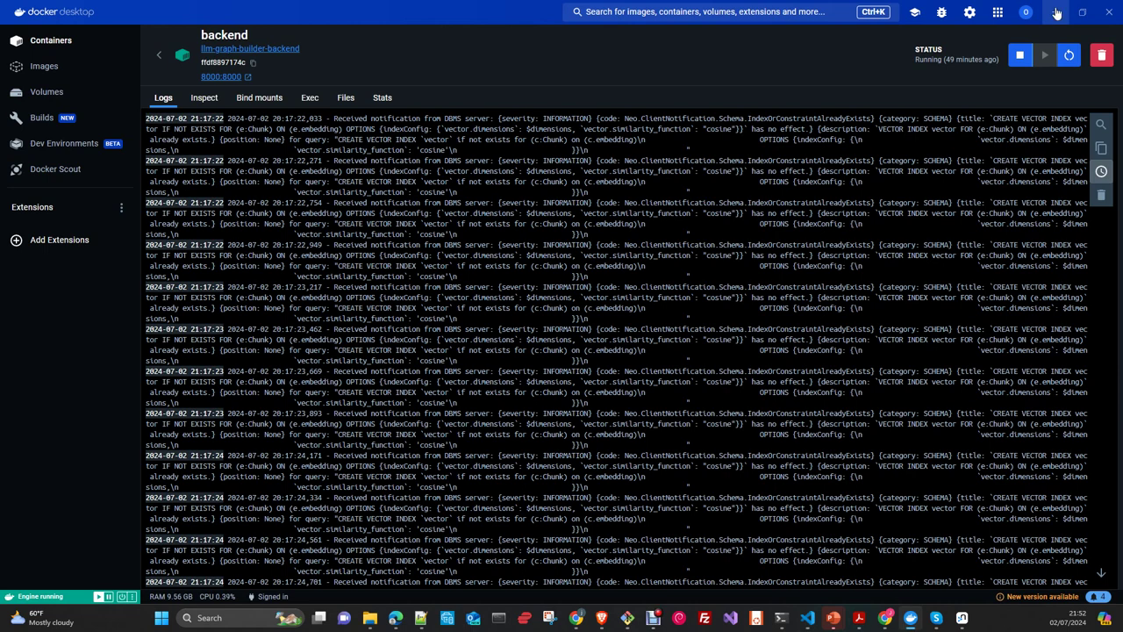
left_click(1056, 11)
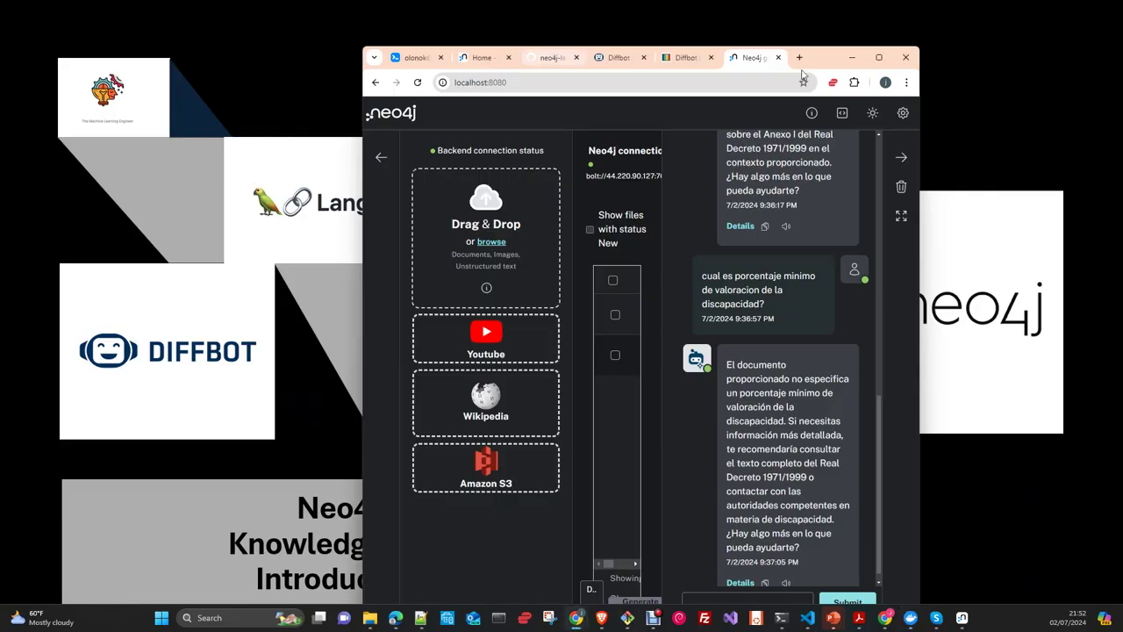
left_click(886, 60)
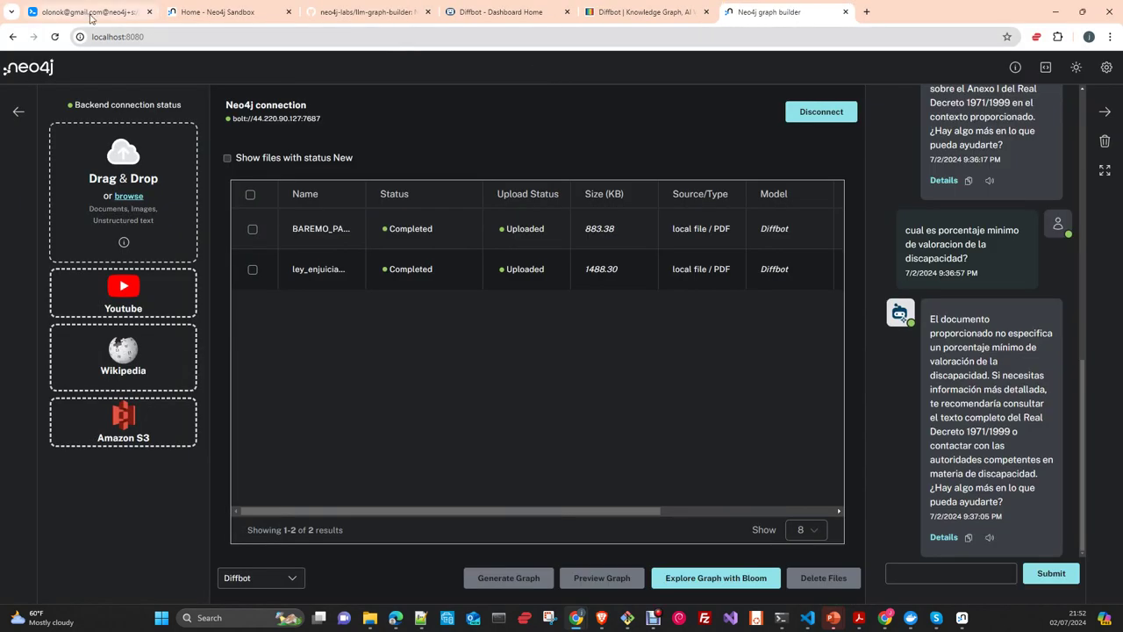
left_click(89, 14)
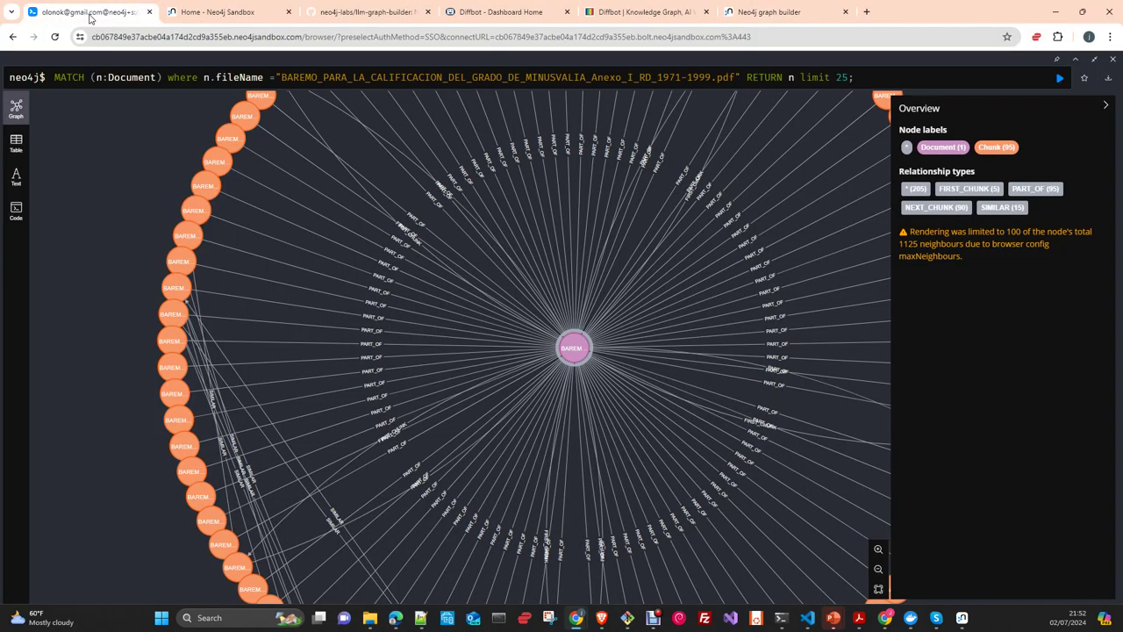
left_click(1113, 59)
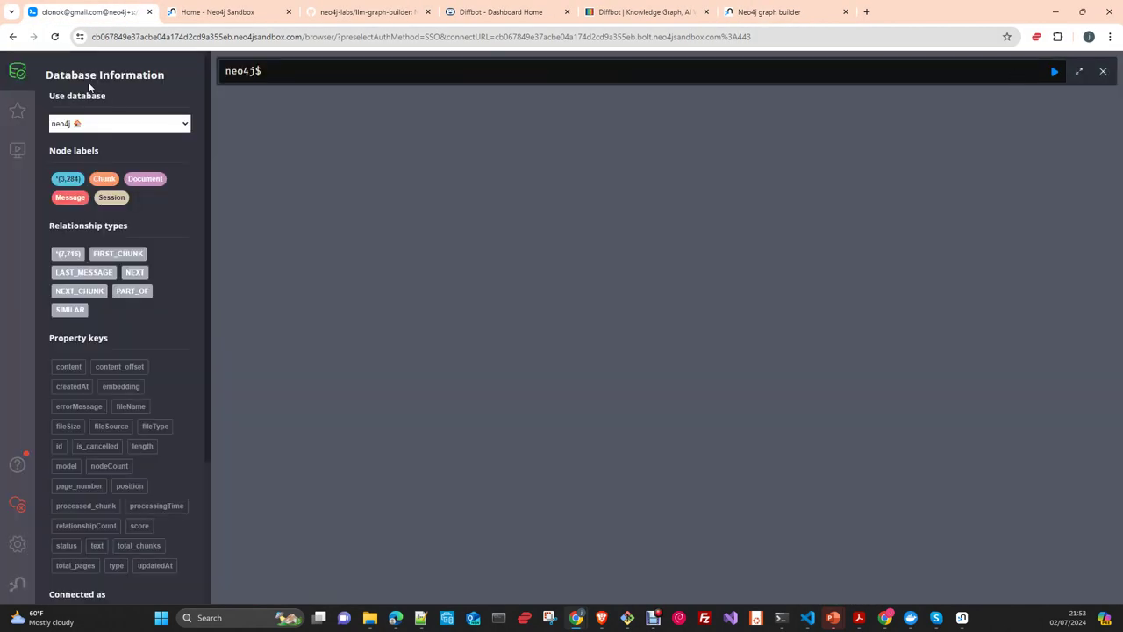
View the Neo4j Sandbox project templates, including Blank Sandbox, and close the project selection without creating one.
left_click(215, 14)
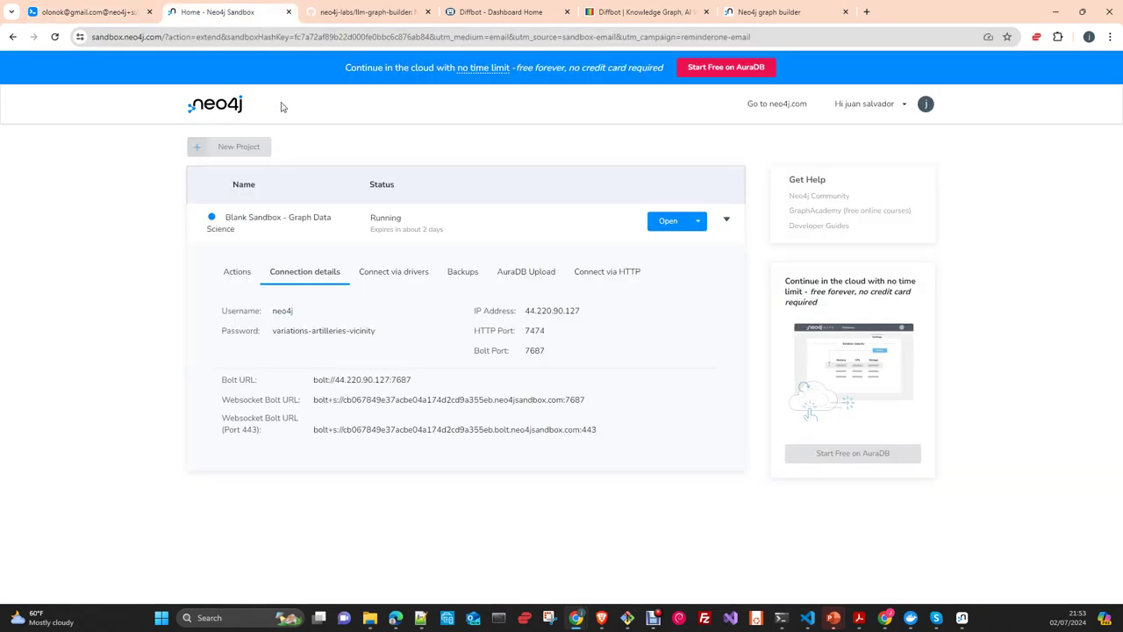
left_click(253, 147)
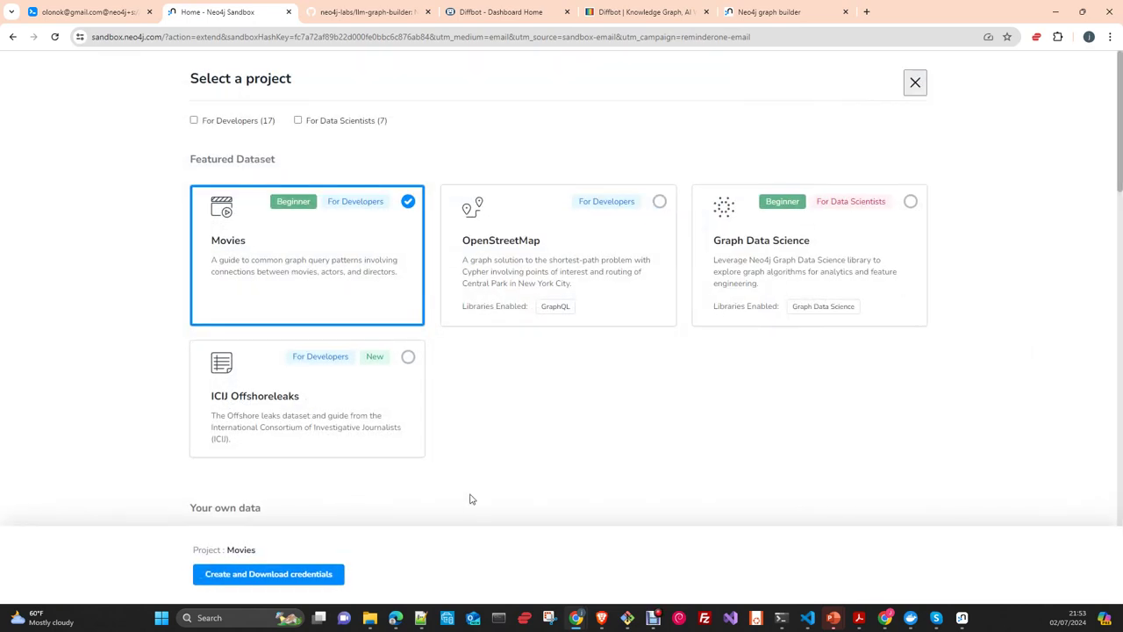
scroll(468, 495, "down", 2)
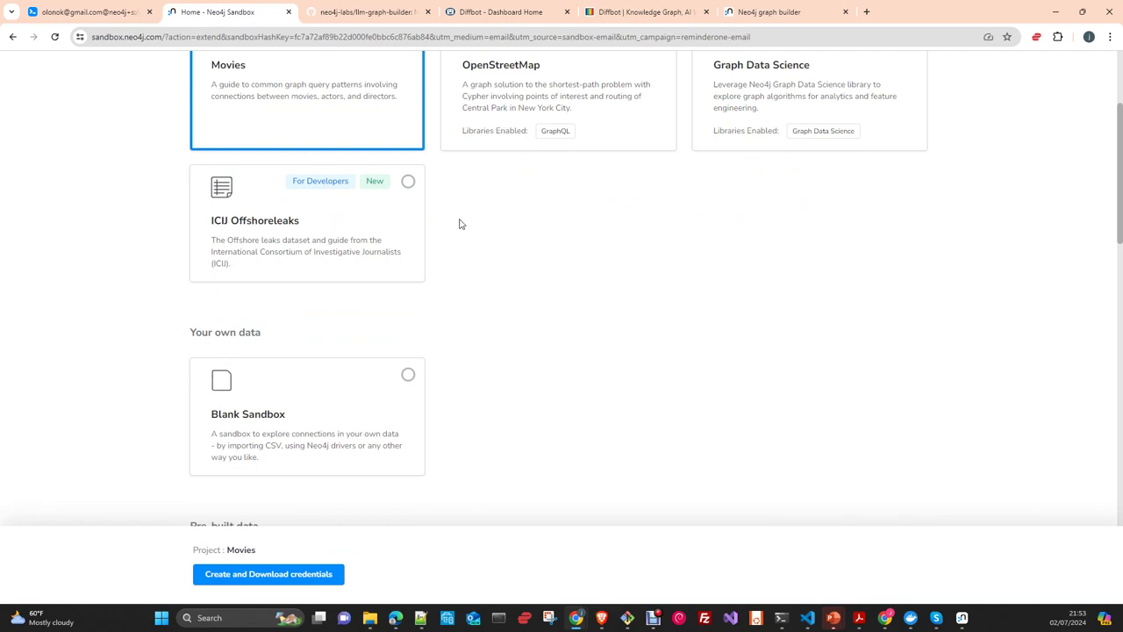
scroll(461, 224, "up", 2)
left_click(915, 83)
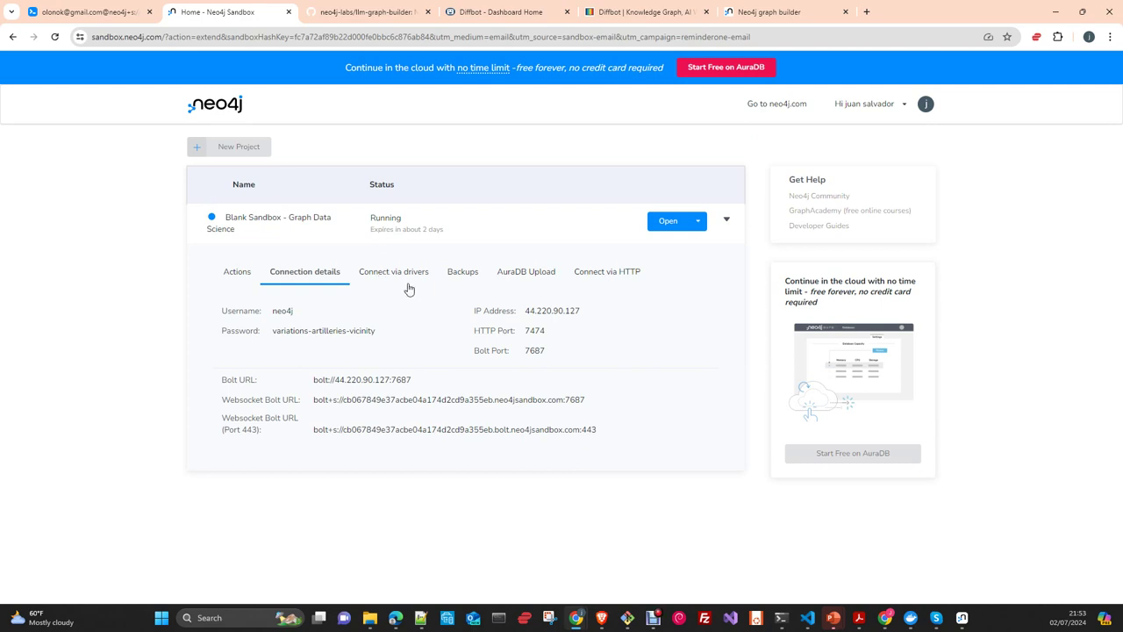
View the Graph Data Science sandbox's open-with options, then collapse and re-expand its connection details to review the credentials and Bolt URLs.
mouse_move(442, 238)
left_click(699, 221)
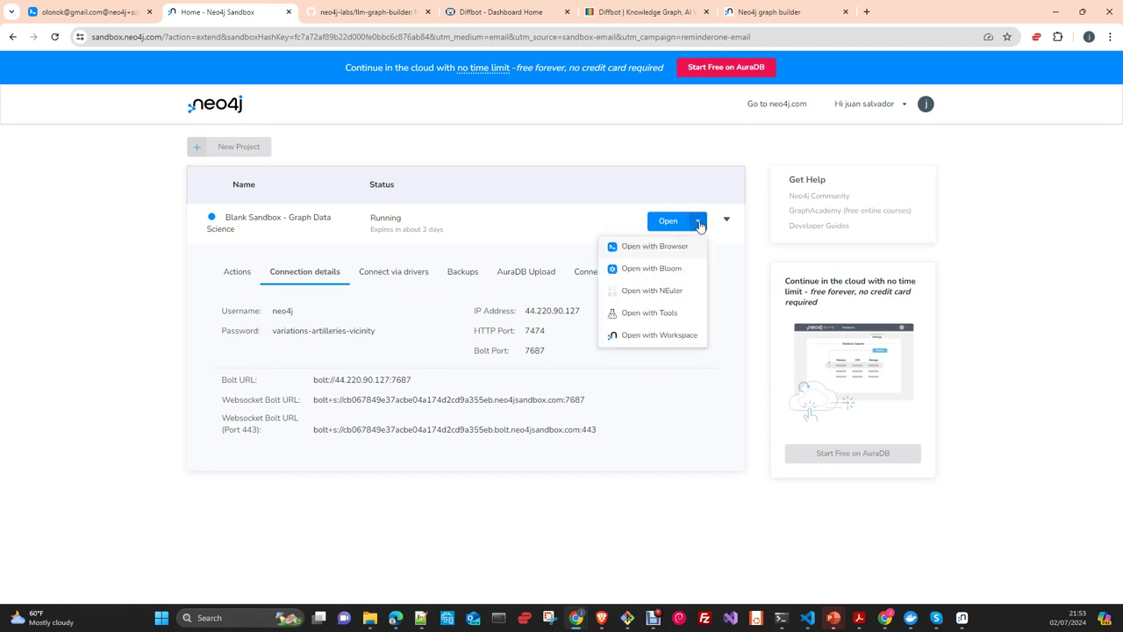
left_click(459, 229)
left_click(460, 228)
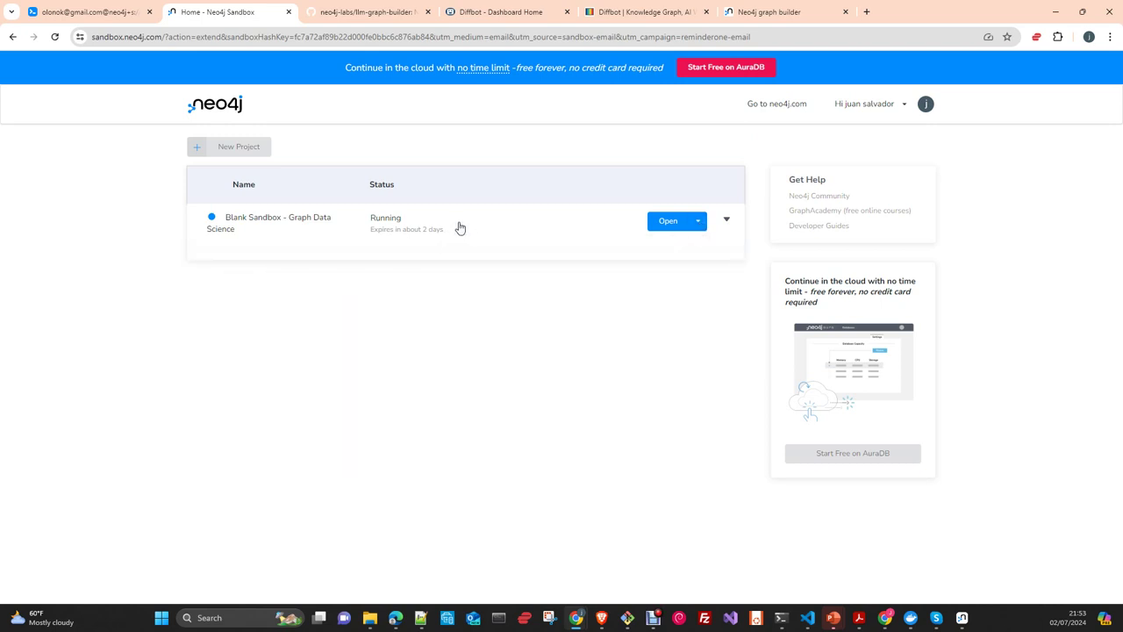
left_click(460, 228)
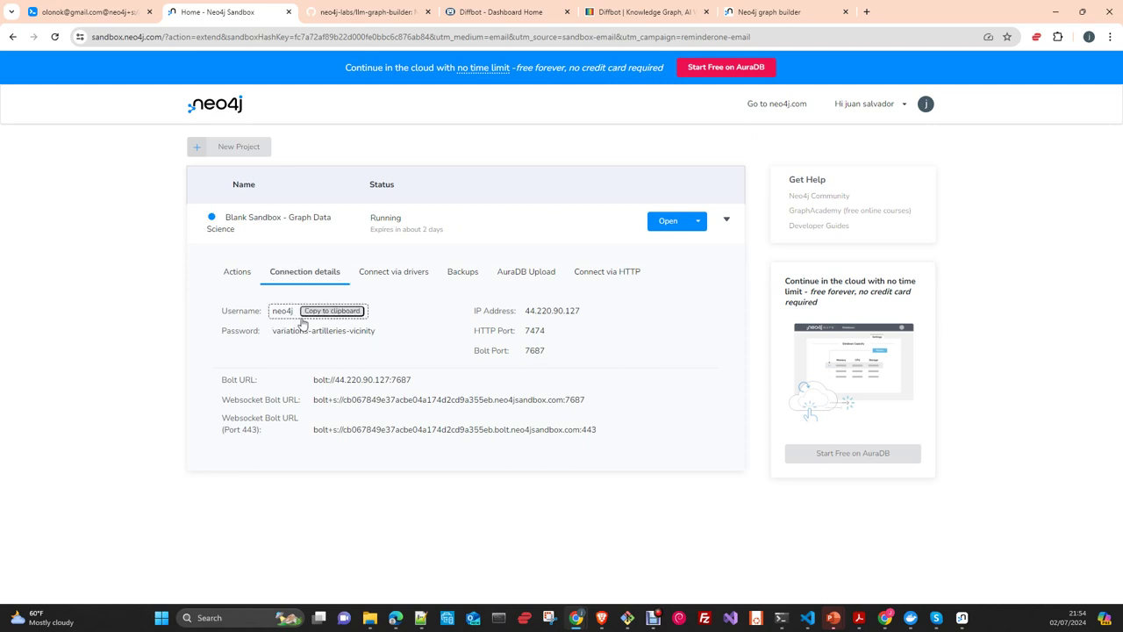
mouse_move(305, 338)
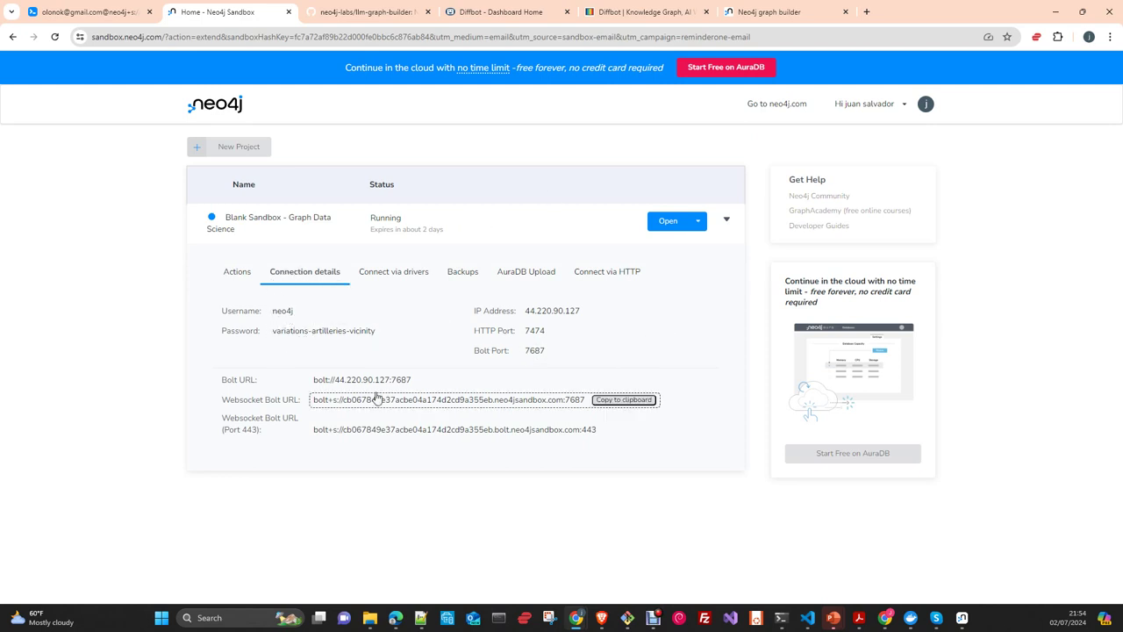
In Neo4j Browser, enter the command "create database neo4j;" in the query editor without running it.
left_click(109, 14)
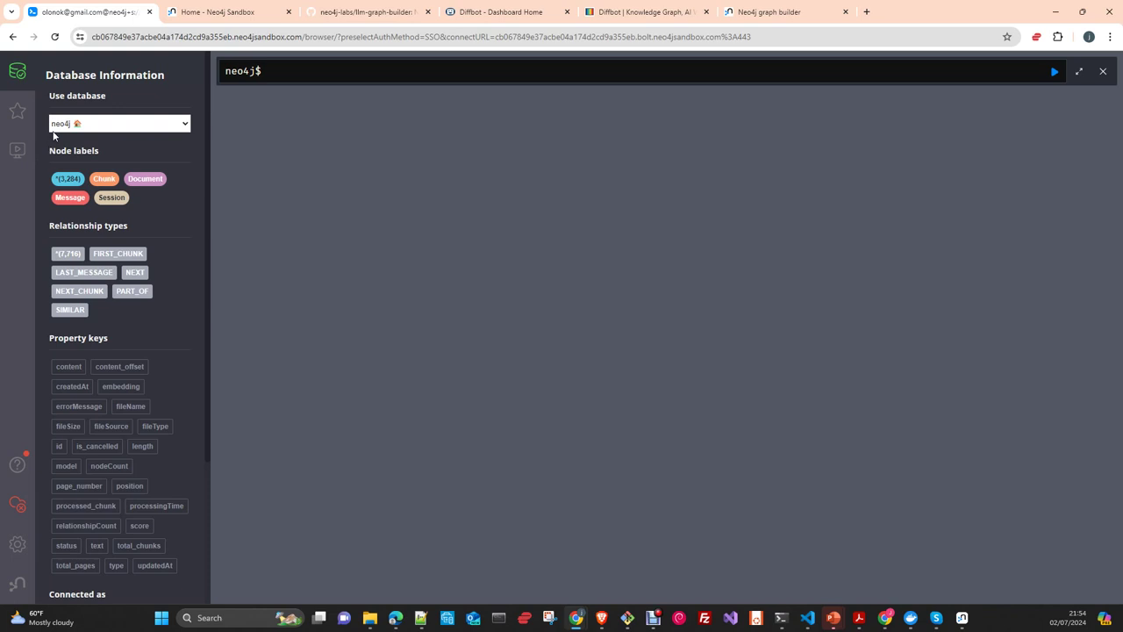
left_click(342, 72)
type("create database neo4j;")
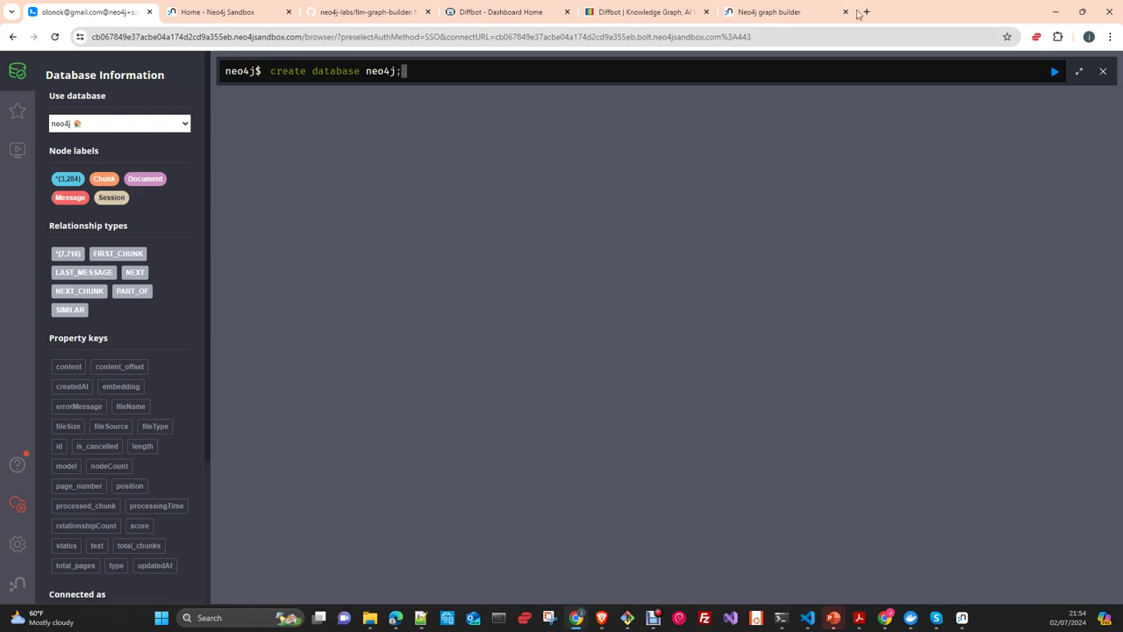
Check the graph builder's Neo4j connection and the Sandbox connection details, and bring up example.env of llm-graph-builder in VS Code.
left_click(775, 12)
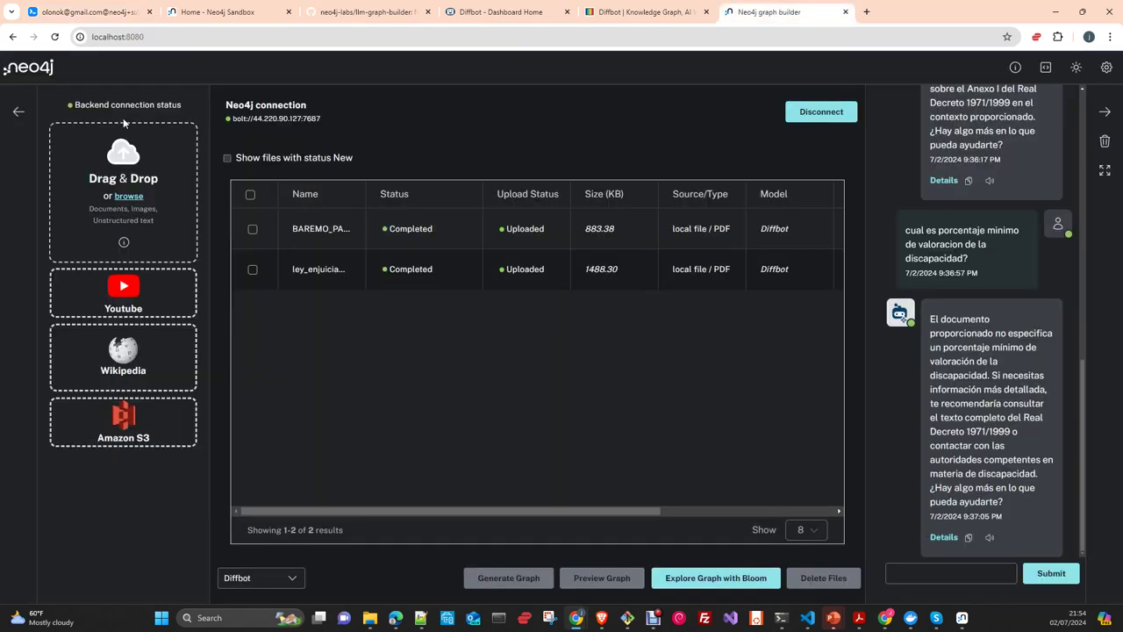
left_click(227, 14)
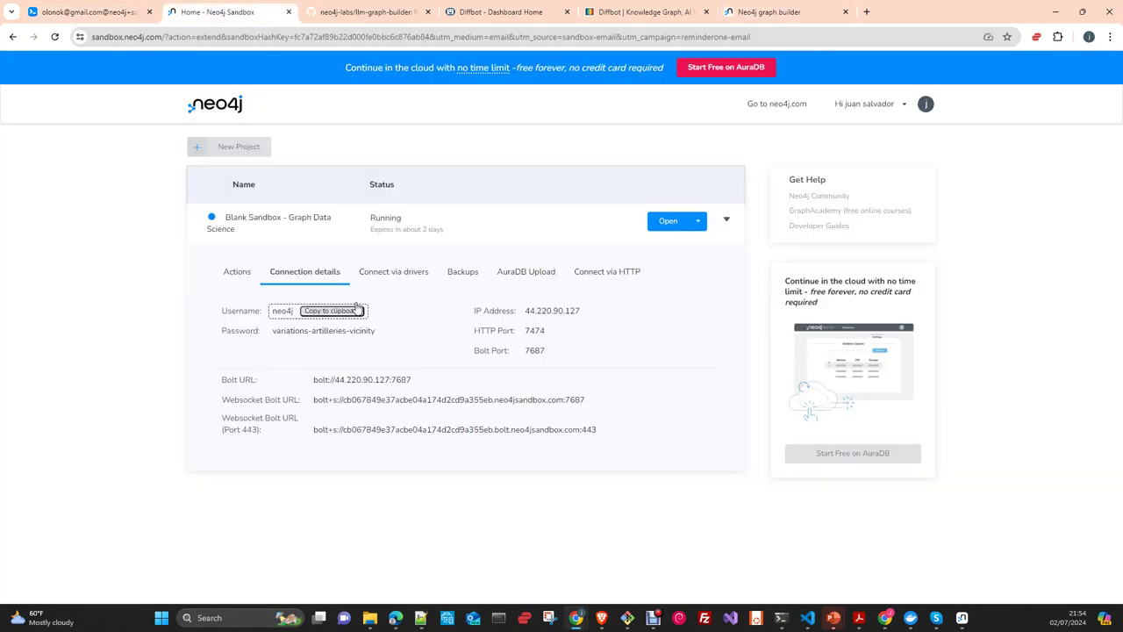
mouse_move(813, 620)
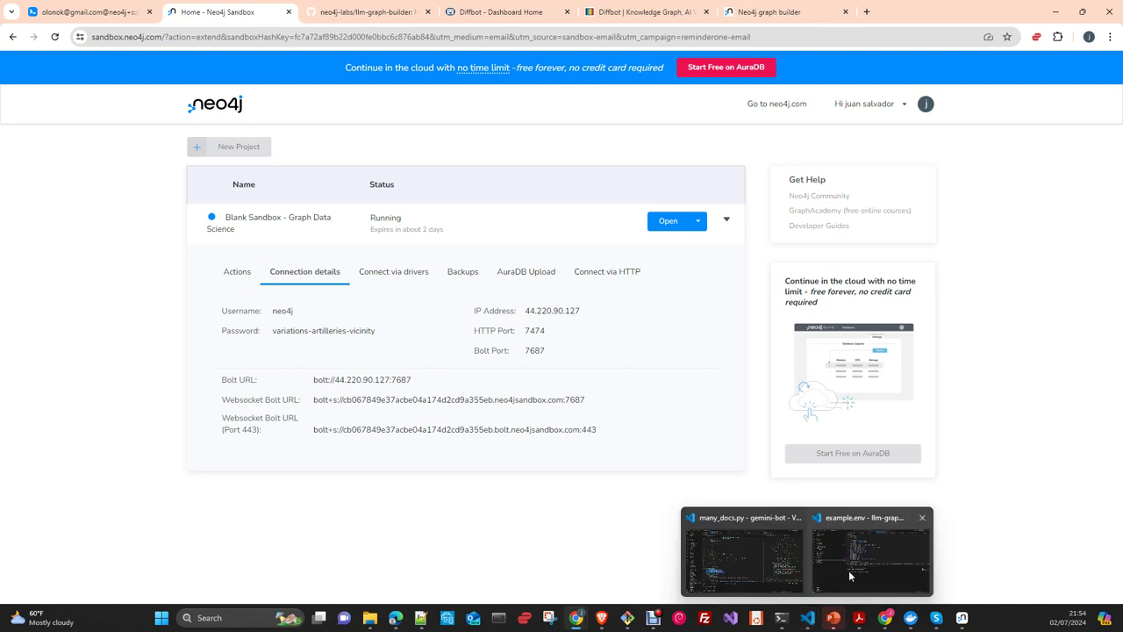
left_click(849, 571)
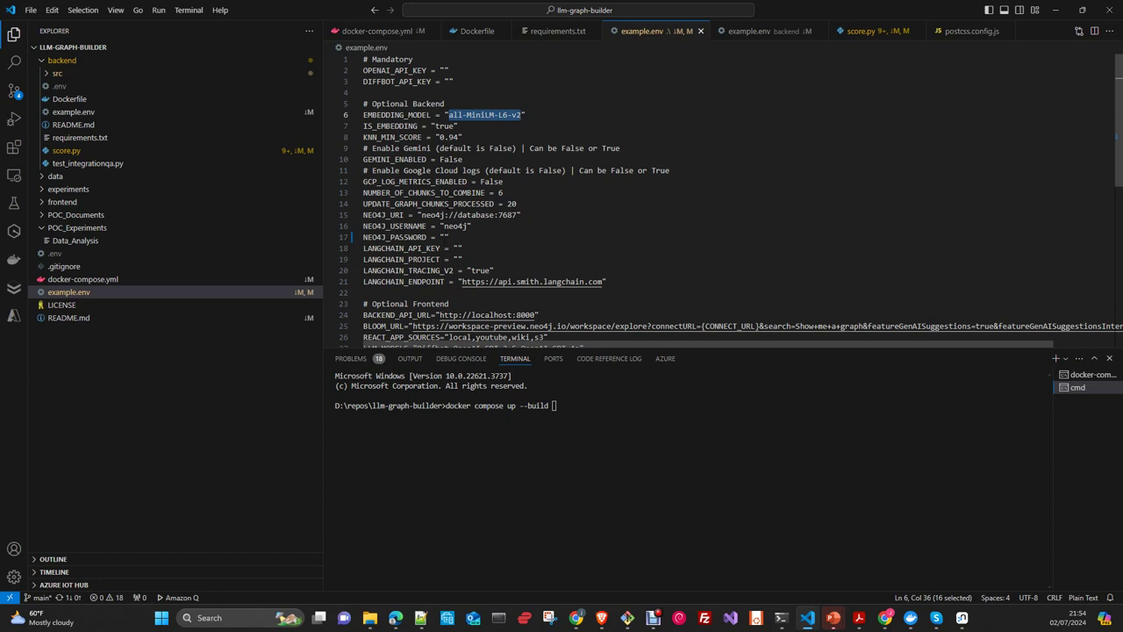
Highlight the NEO4J_URI, NEO4J_USERNAME and NEO4J_PASSWORD settings in example.env.
double_click(383, 215)
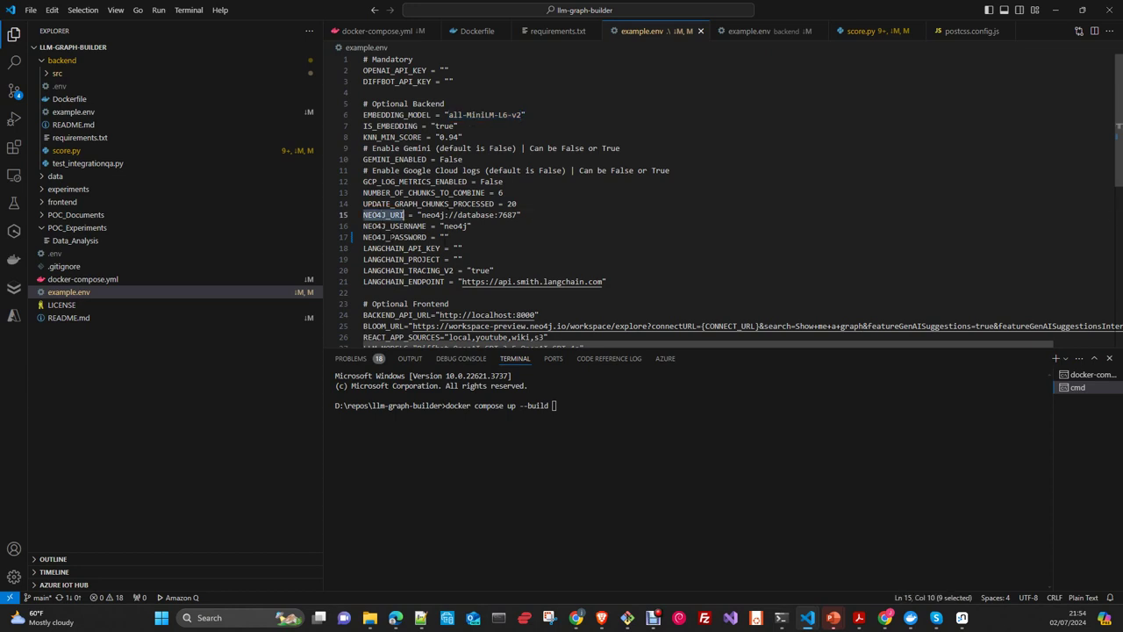
double_click(395, 237)
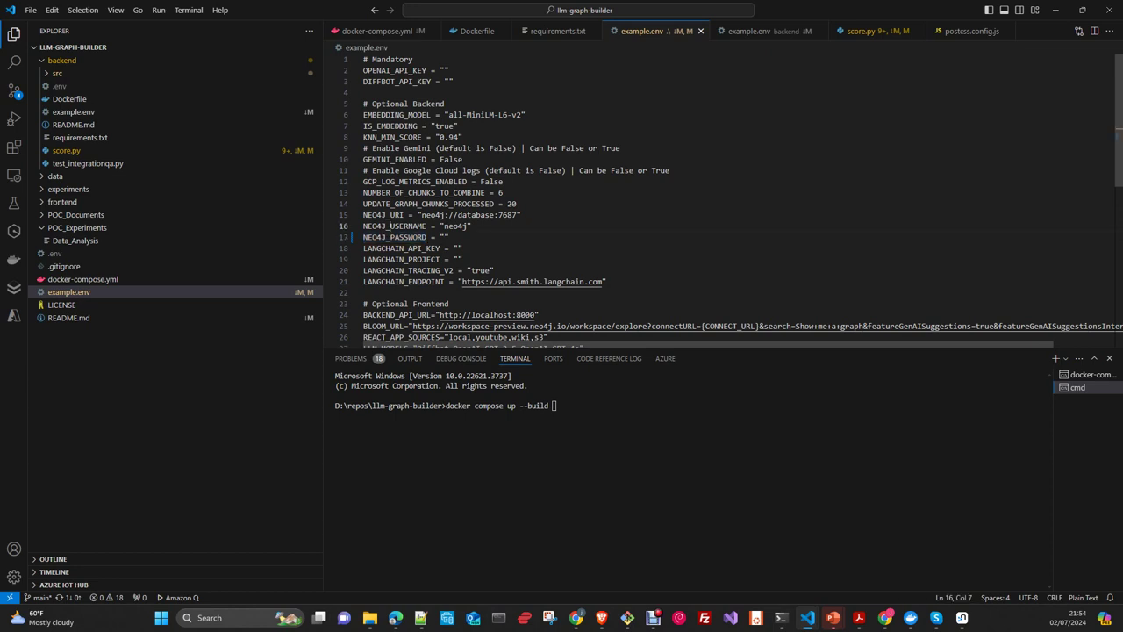
double_click(395, 225)
left_click(392, 237)
double_click(392, 237)
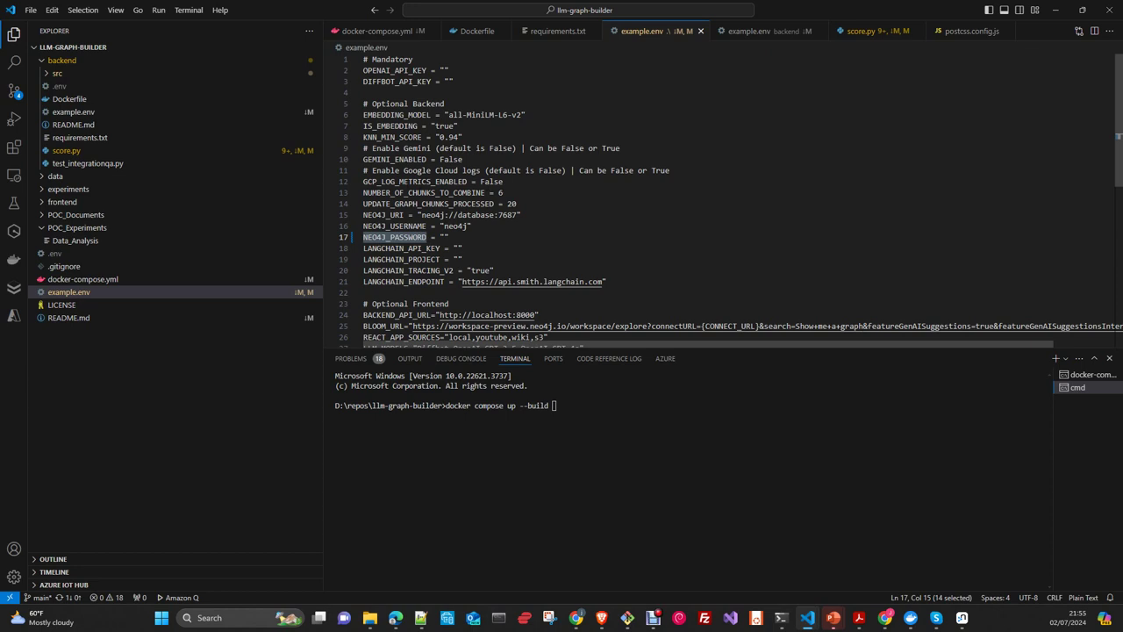
Highlight the NUMBER_OF_CHUNKS_TO_COMBINE and UPDATE_GRAPH_CHUNKS_PROCESSED lines and the CHUNK_SIZE value in example.env.
left_click_drag(527, 204, 363, 193)
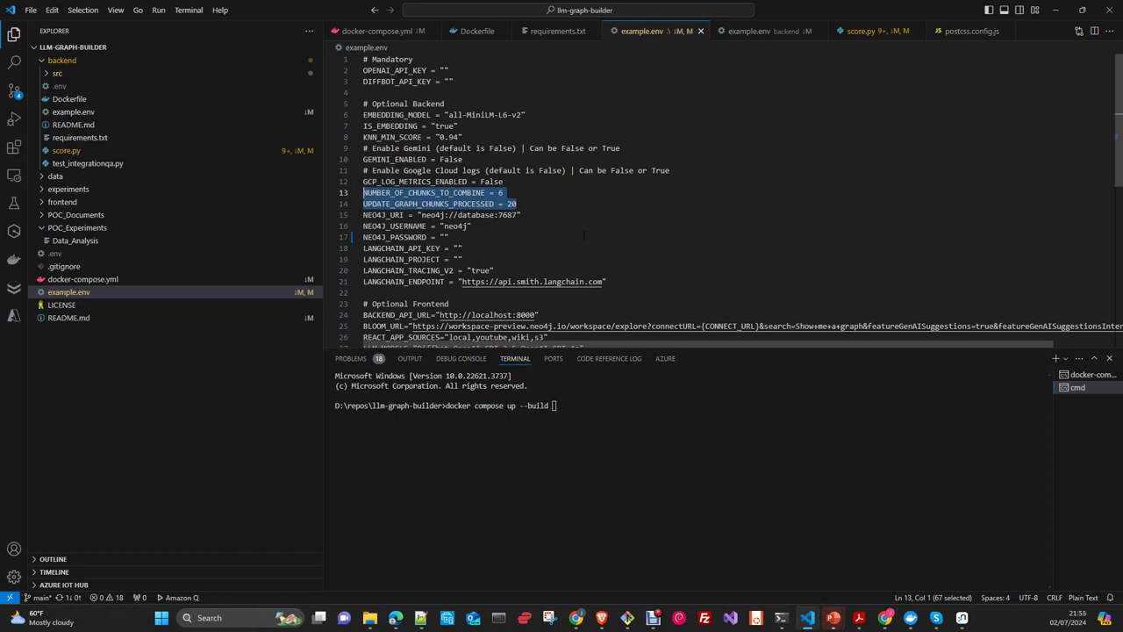
scroll(584, 236, "down", 1)
scroll(582, 227, "down", 1)
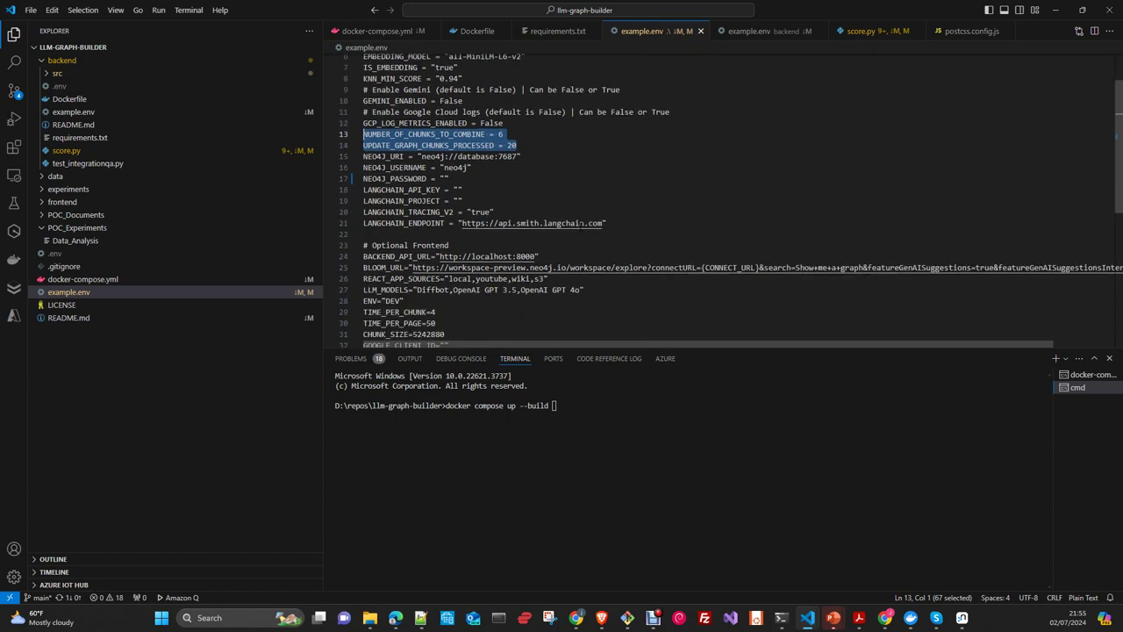
scroll(579, 223, "down", 2)
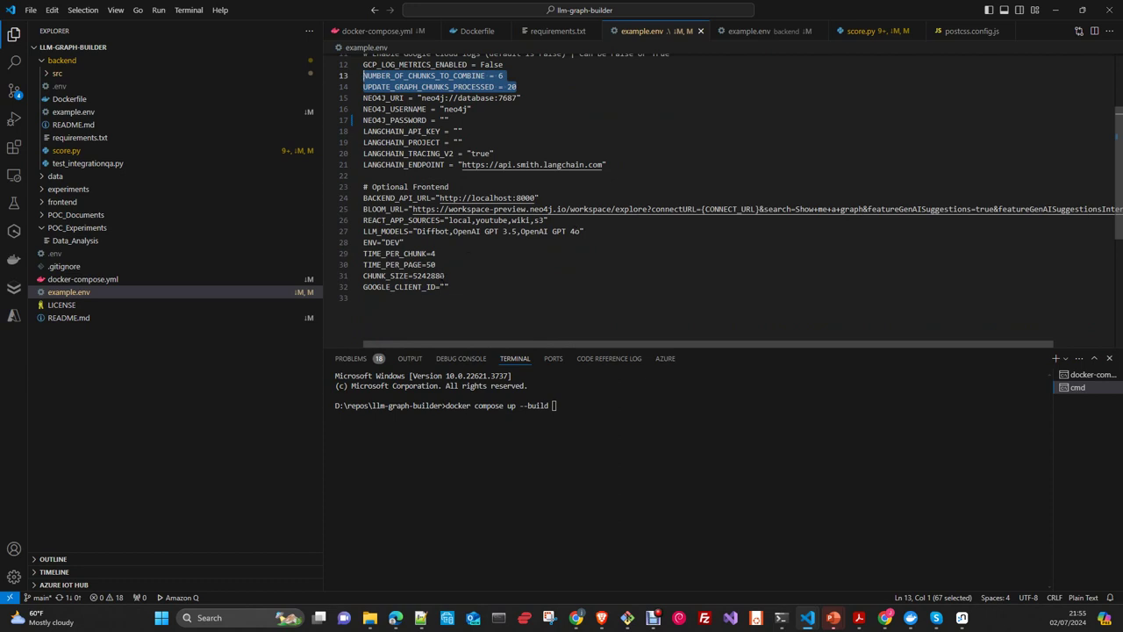
double_click(443, 276)
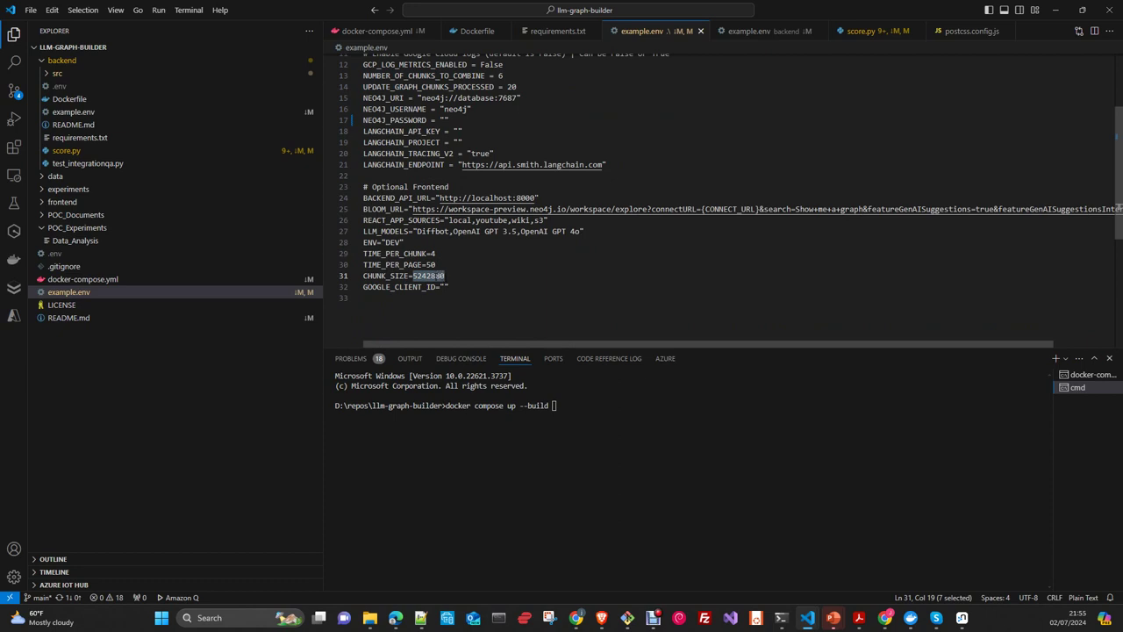
left_click(436, 276)
left_click_drag(437, 276, 417, 276)
double_click(426, 276)
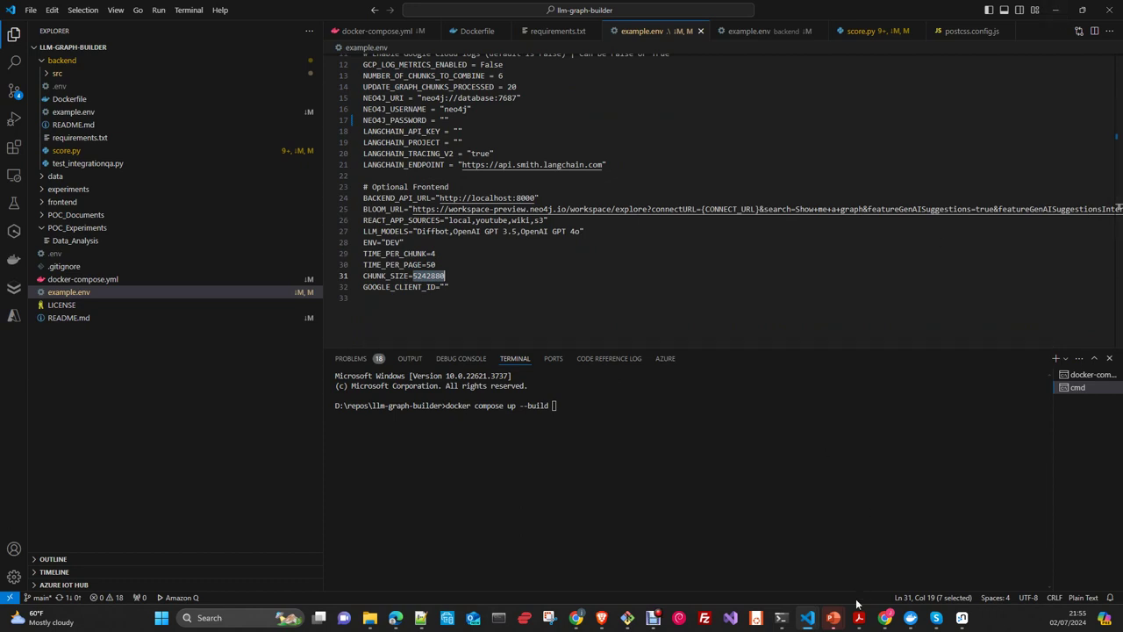
Minimize VS Code and return to the Neo4j Browser page in Chrome.
mouse_move(859, 610)
left_click(1056, 9)
left_click(130, 9)
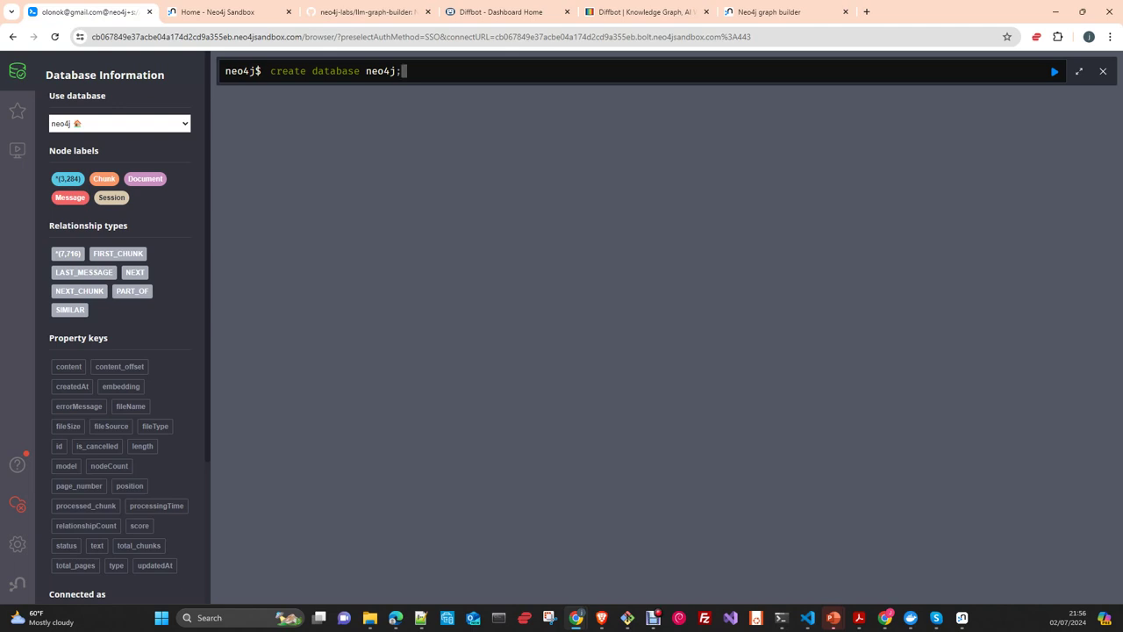
key("super+d")
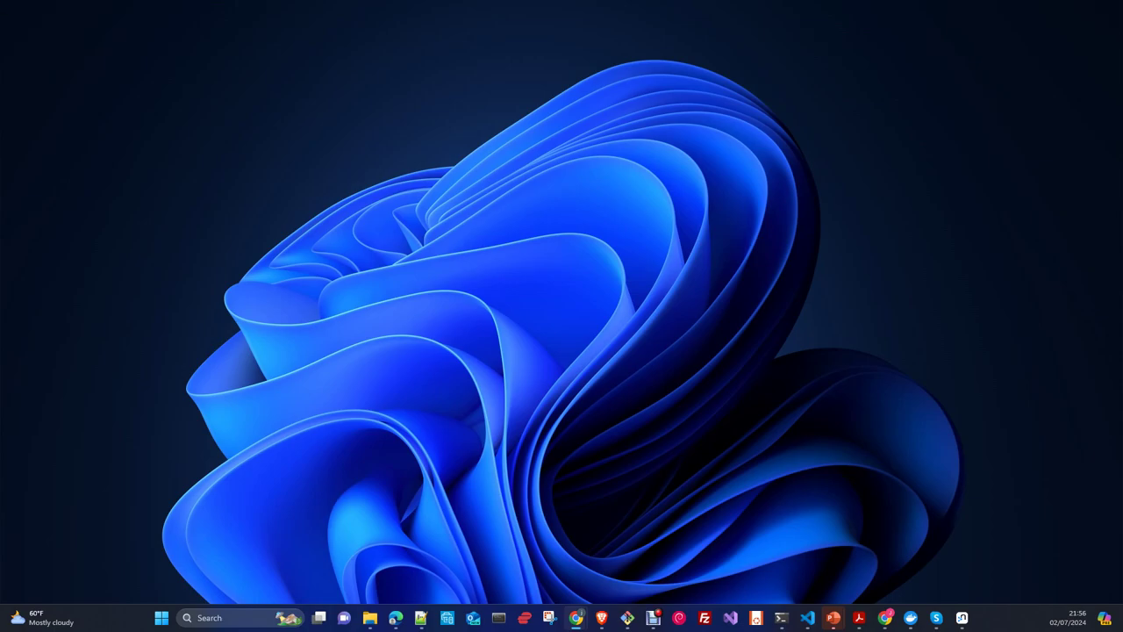
key("super+d")
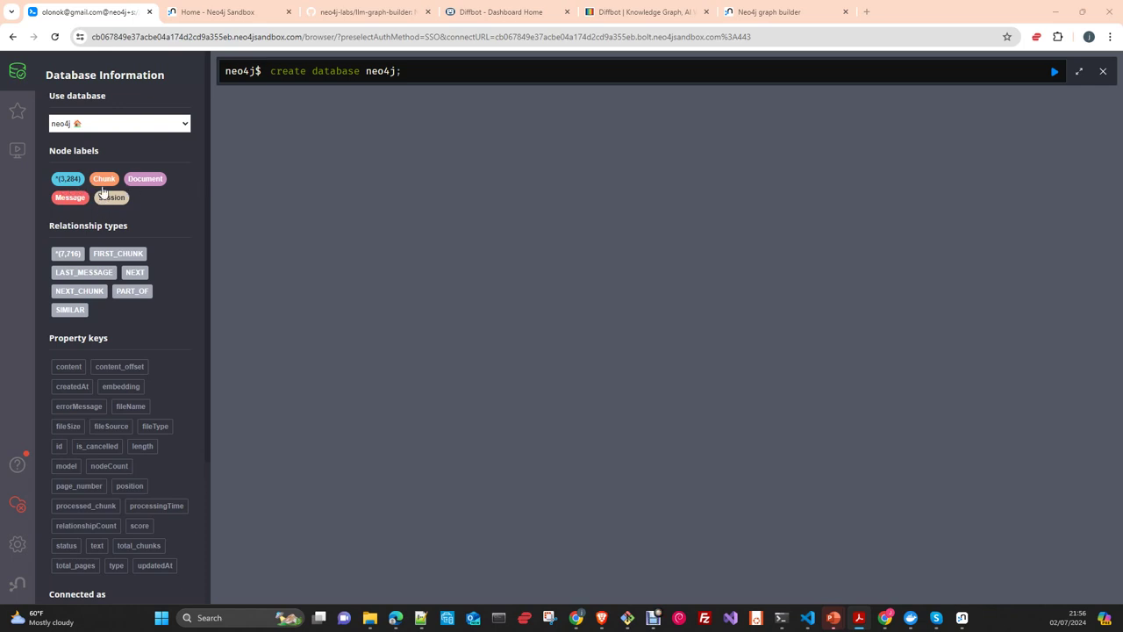
Query the Document and Chunk nodes in Neo4j Browser and inspect the properties of individual chunks in the graph.
left_click(153, 184)
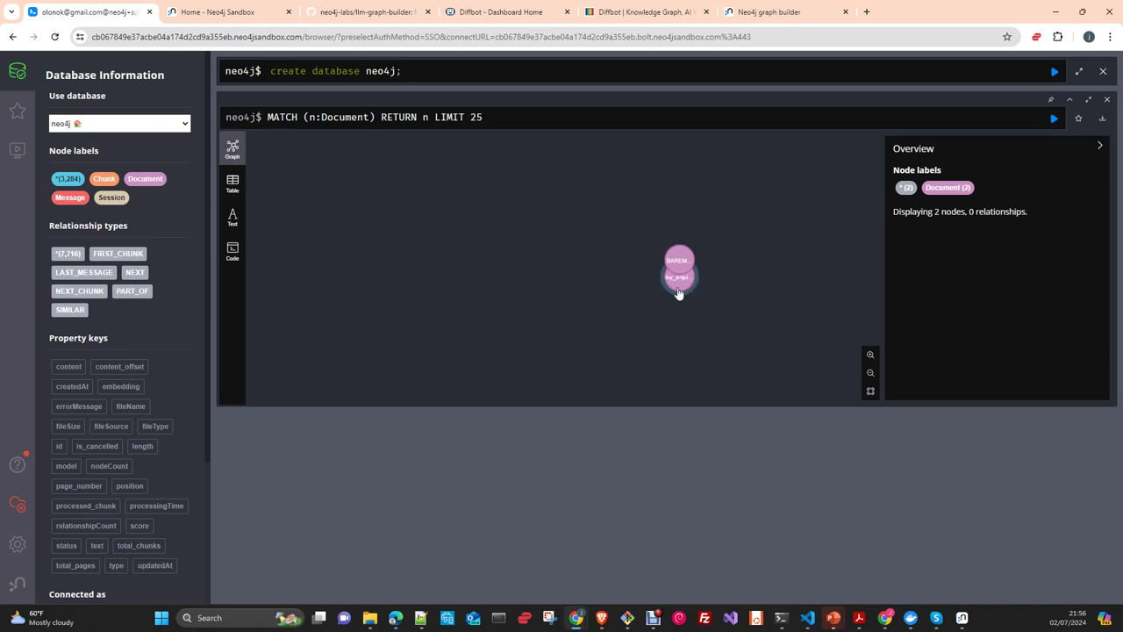
left_click(103, 179)
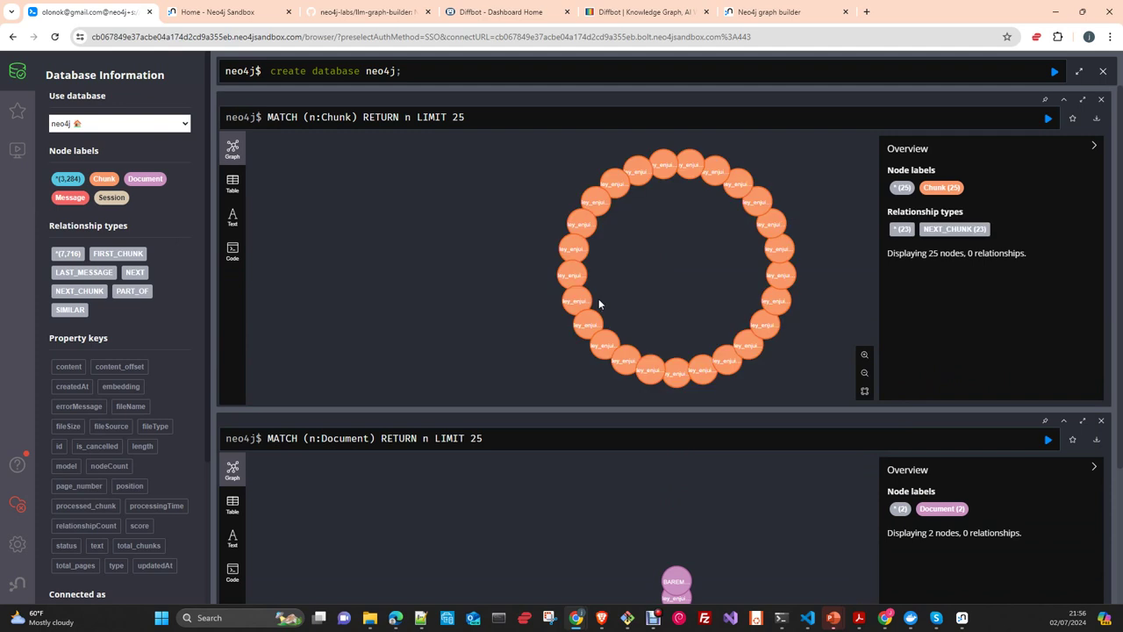
left_click(576, 252)
left_click(548, 254)
left_click(594, 204)
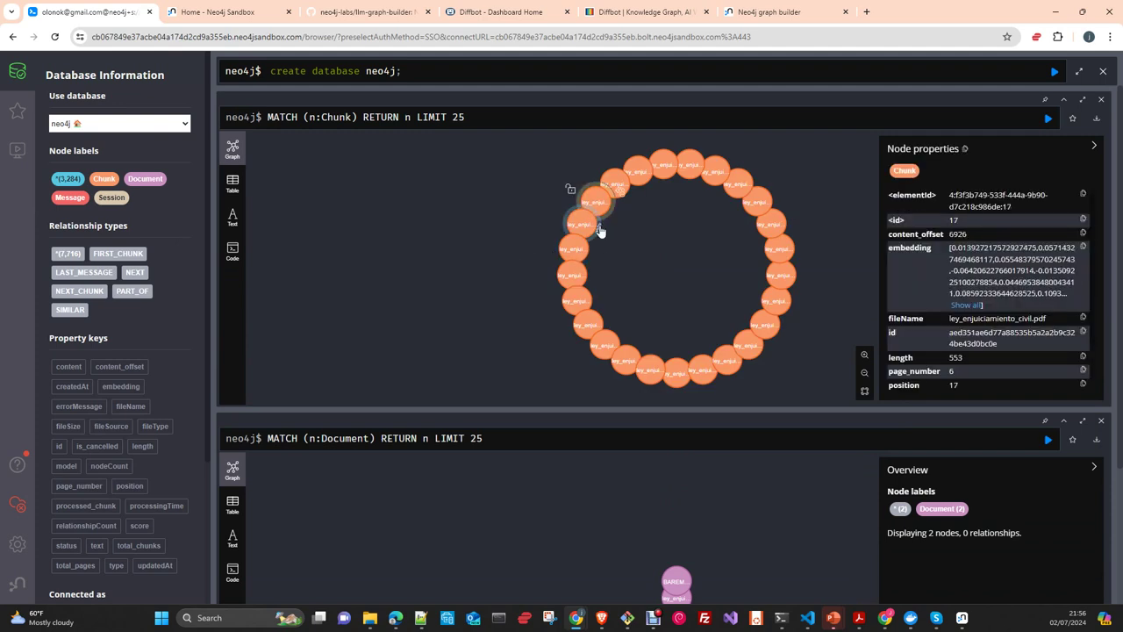
left_click(600, 229)
left_click(575, 252)
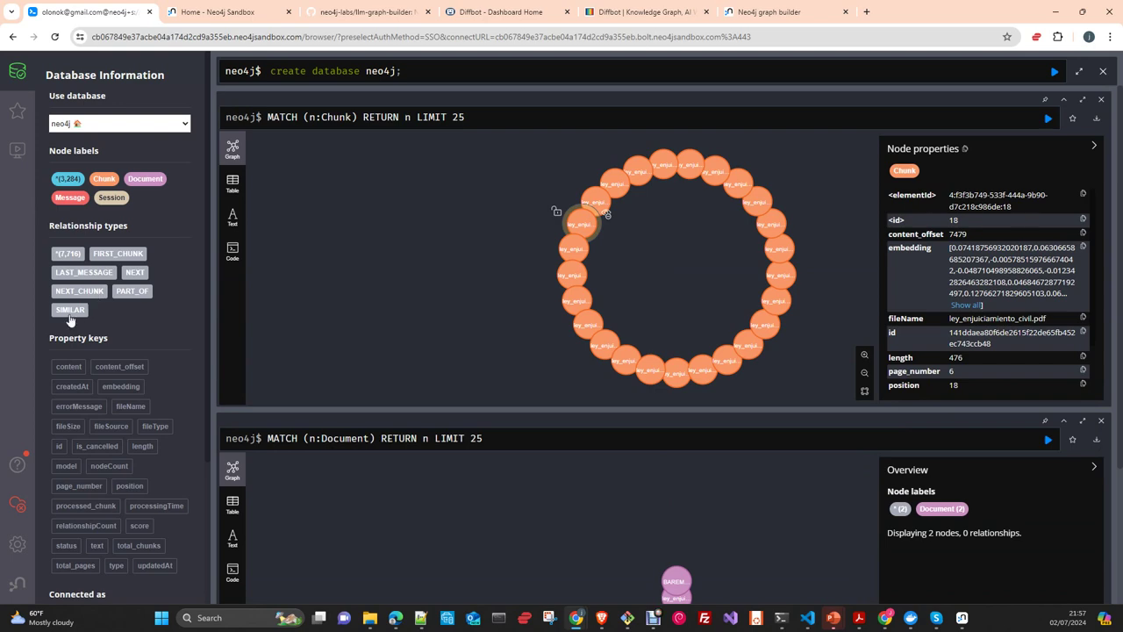
Query the PART_OF relationships, close the Chunk and Document results, and expand the PART_OF graph to full screen.
left_click(132, 290)
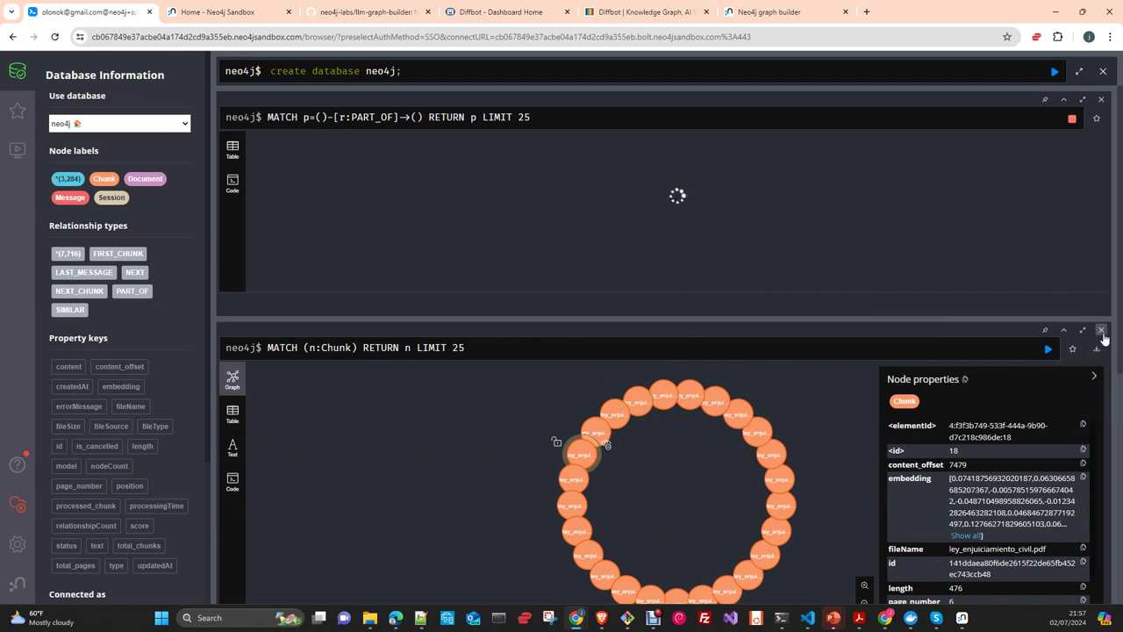
left_click(1101, 331)
left_click(1102, 331)
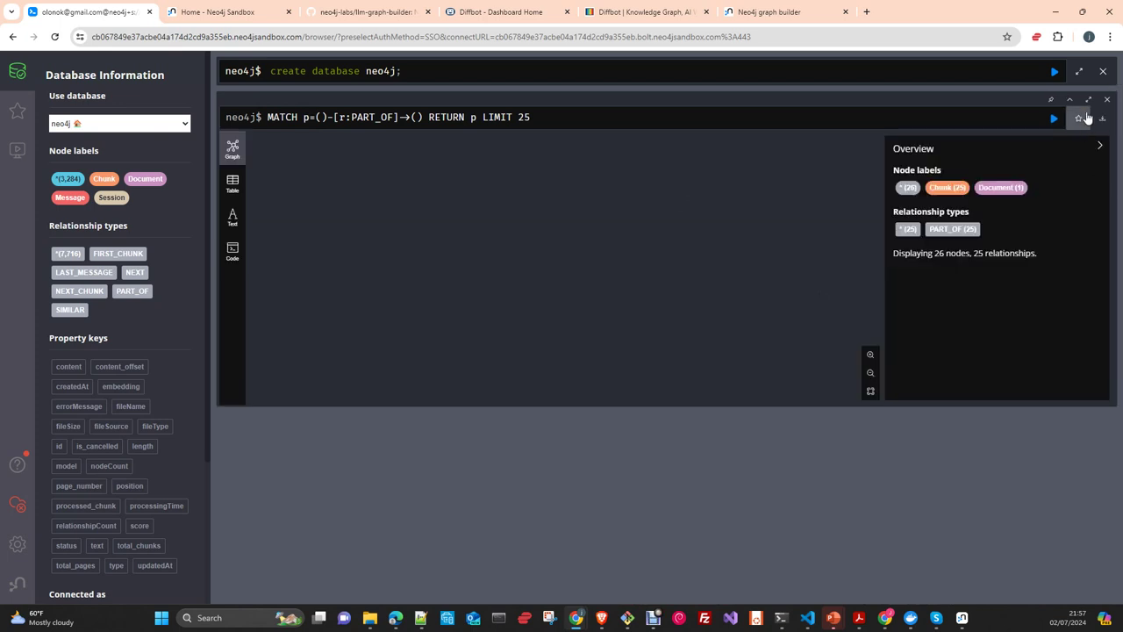
left_click(1088, 99)
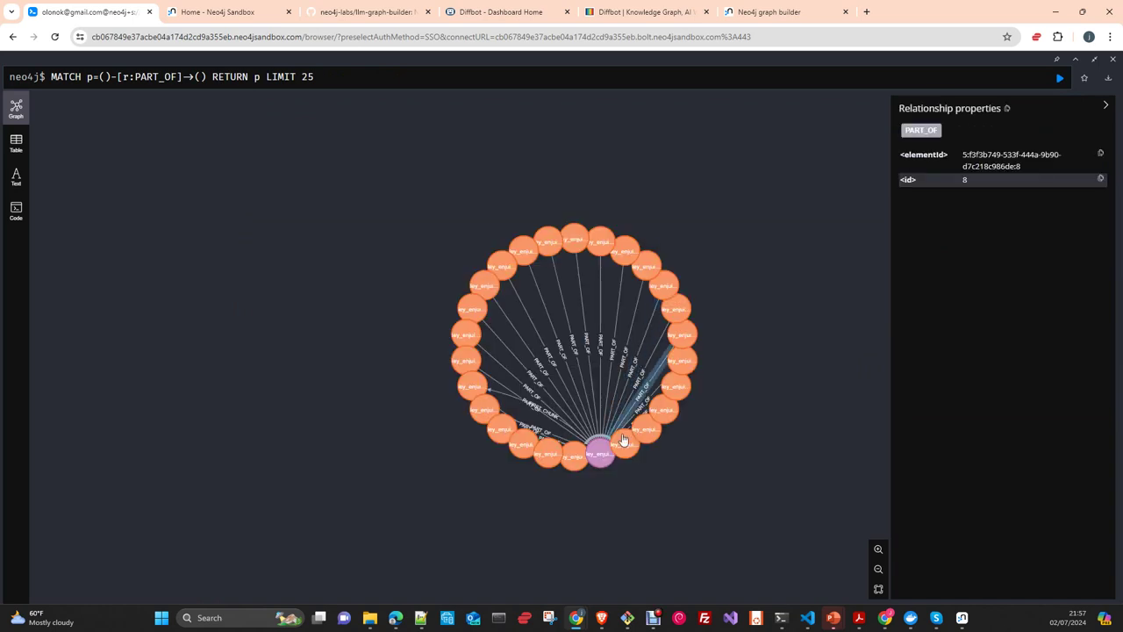
Inspect the properties of the Document node, several Chunk nodes, and the PART_OF and FIRST_CHUNK relationships in the PART_OF graph.
left_click(599, 463)
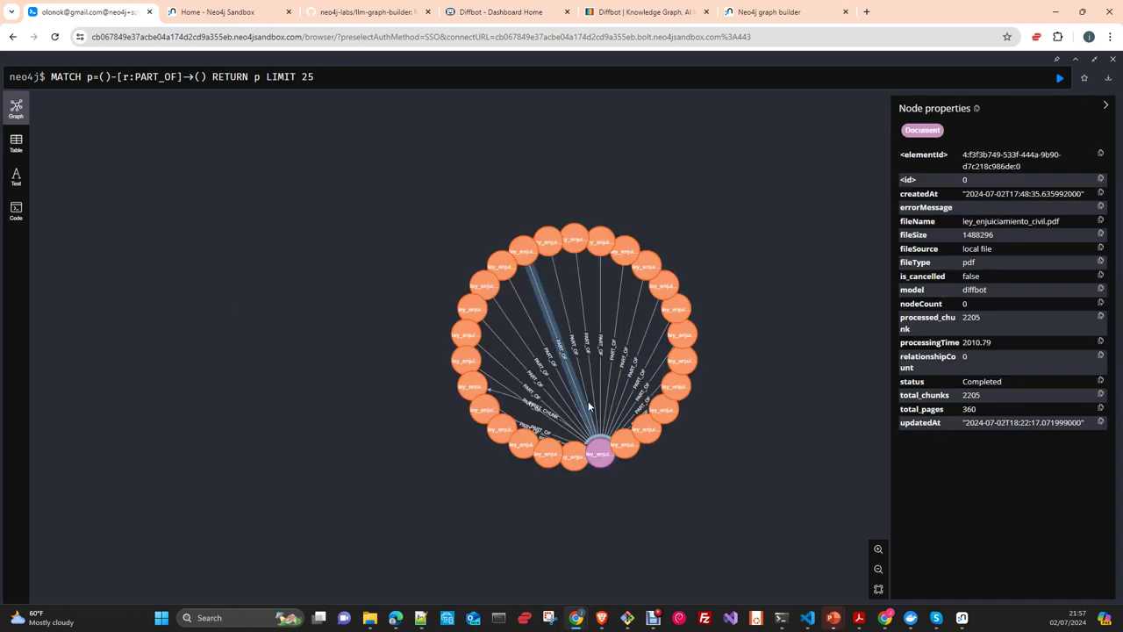
left_click(613, 368)
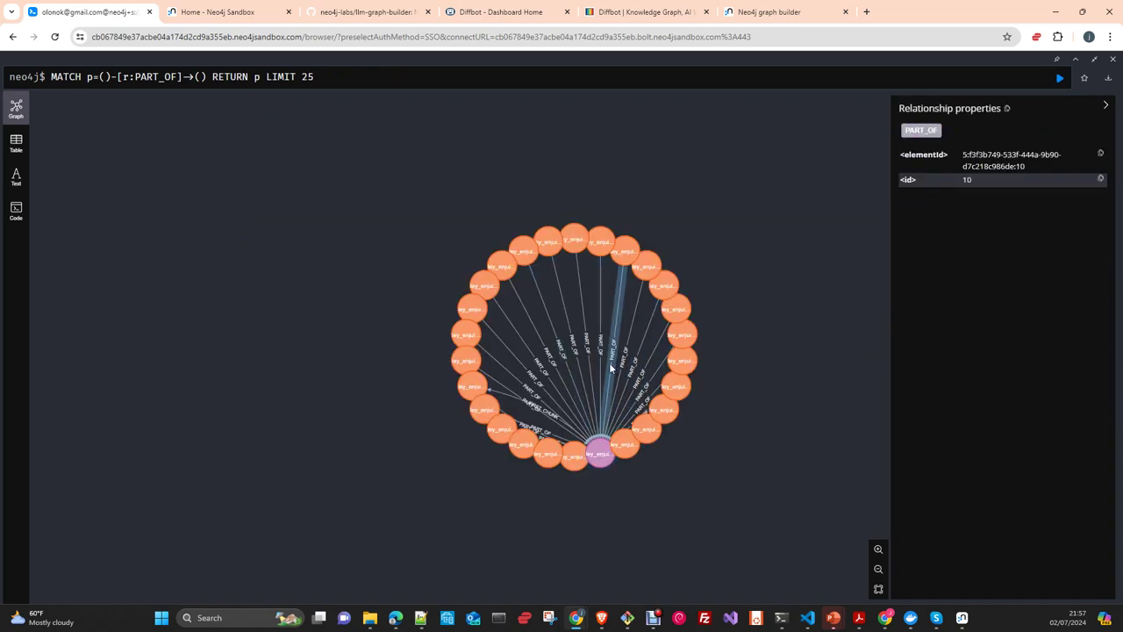
left_click(626, 259)
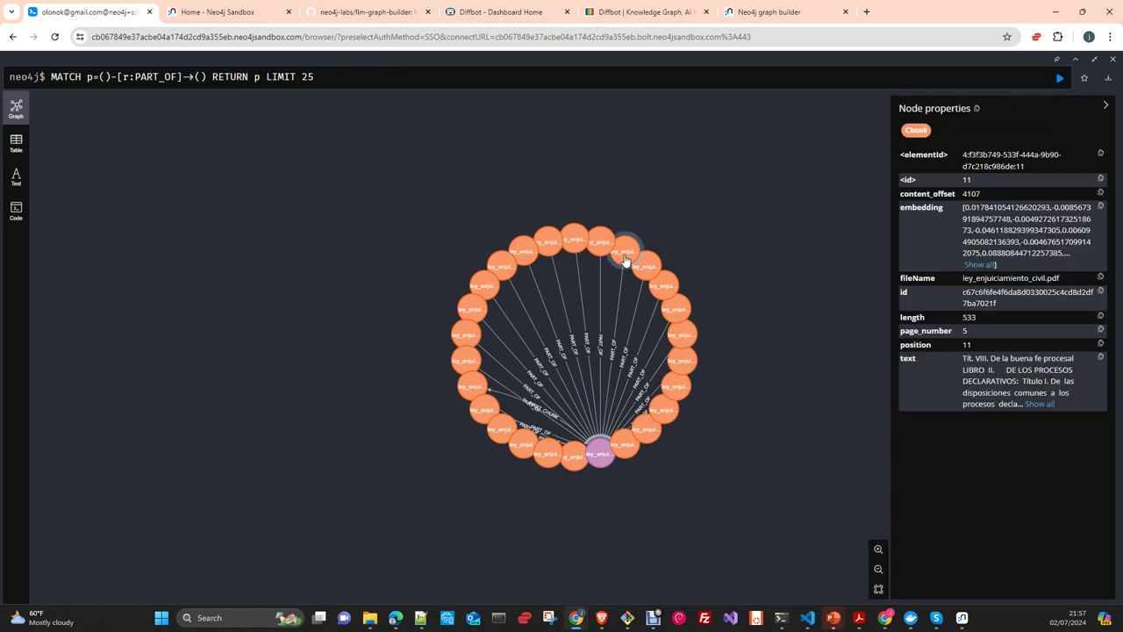
left_click(621, 447)
left_click(438, 402)
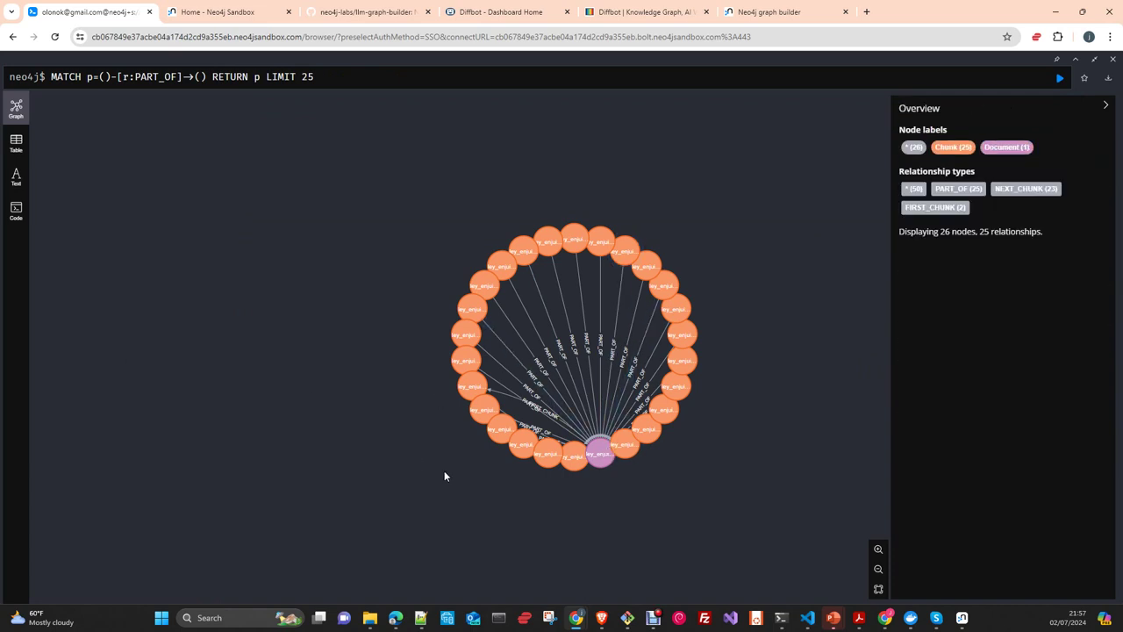
left_click(542, 418)
left_click(543, 418)
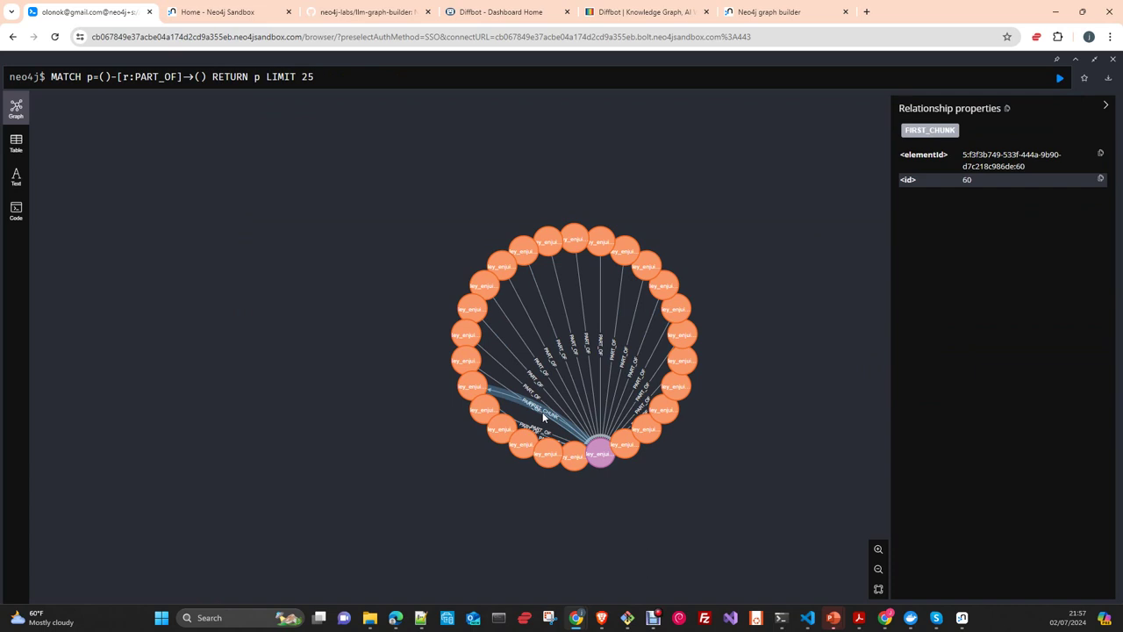
left_click(532, 437)
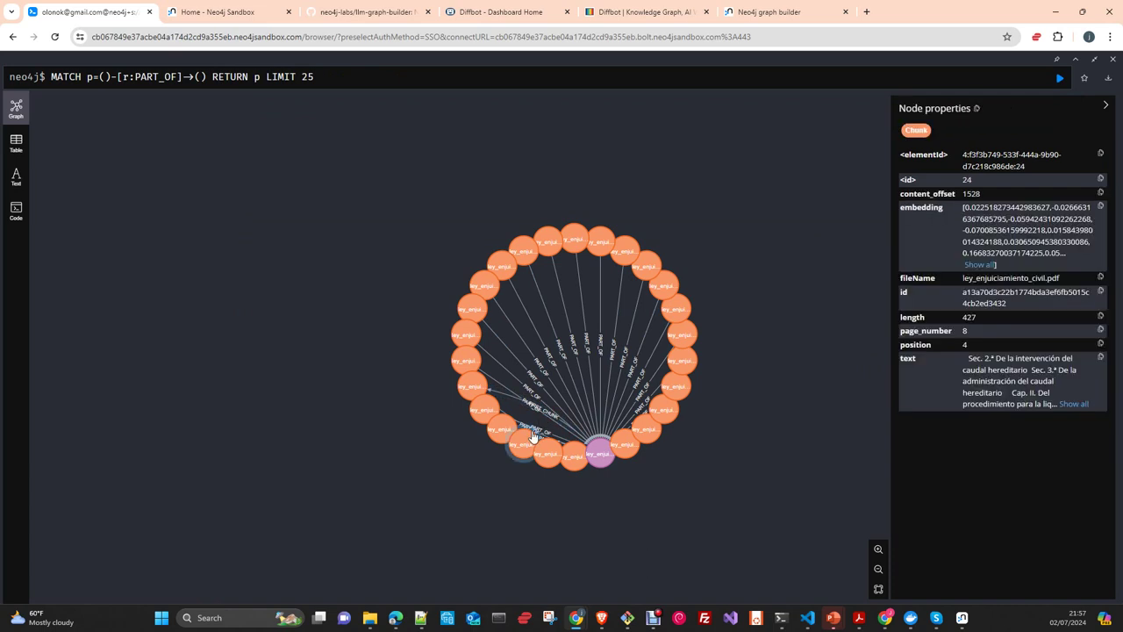
left_click(441, 495)
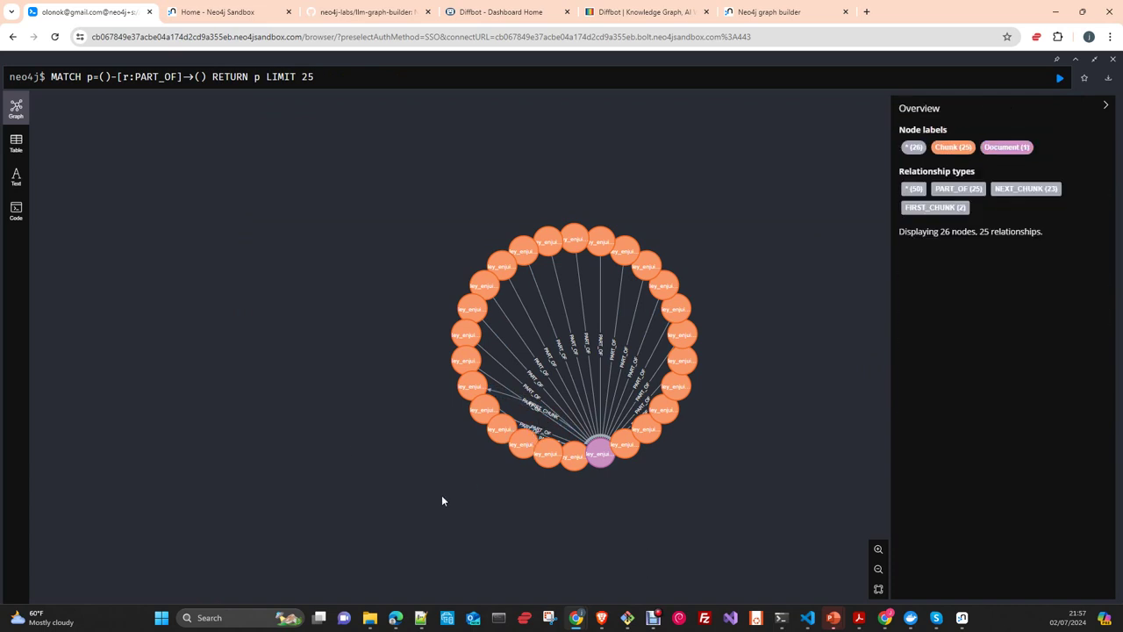
Leave the full-screen PART_OF graph, query the NEXT_CHUNK relationships, and expand the new result to full screen.
left_click(1094, 59)
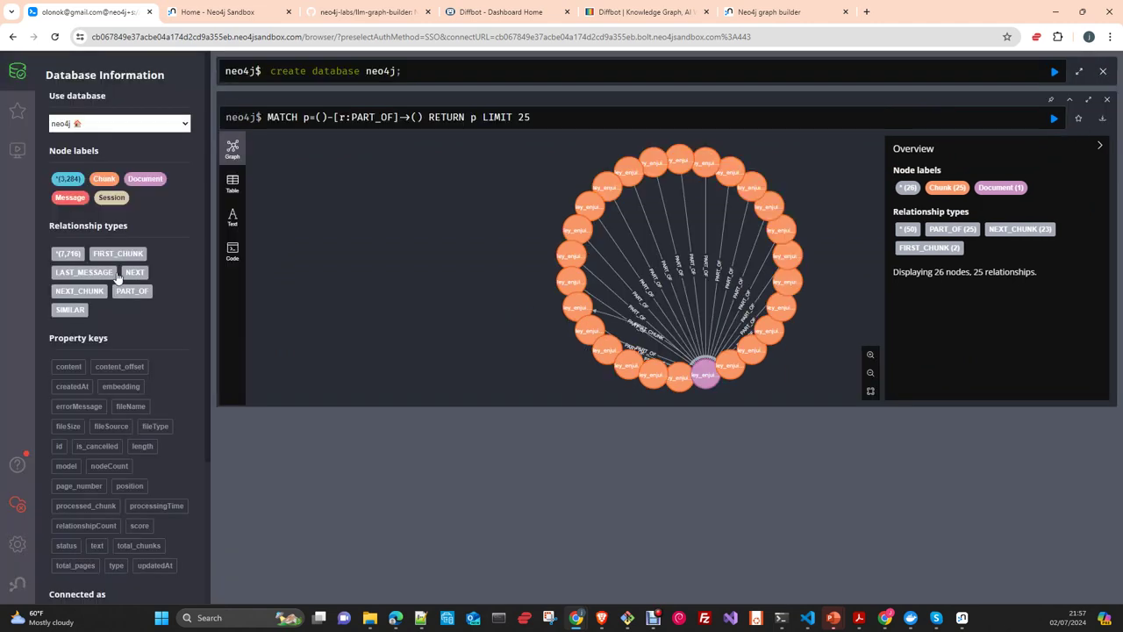
left_click(98, 292)
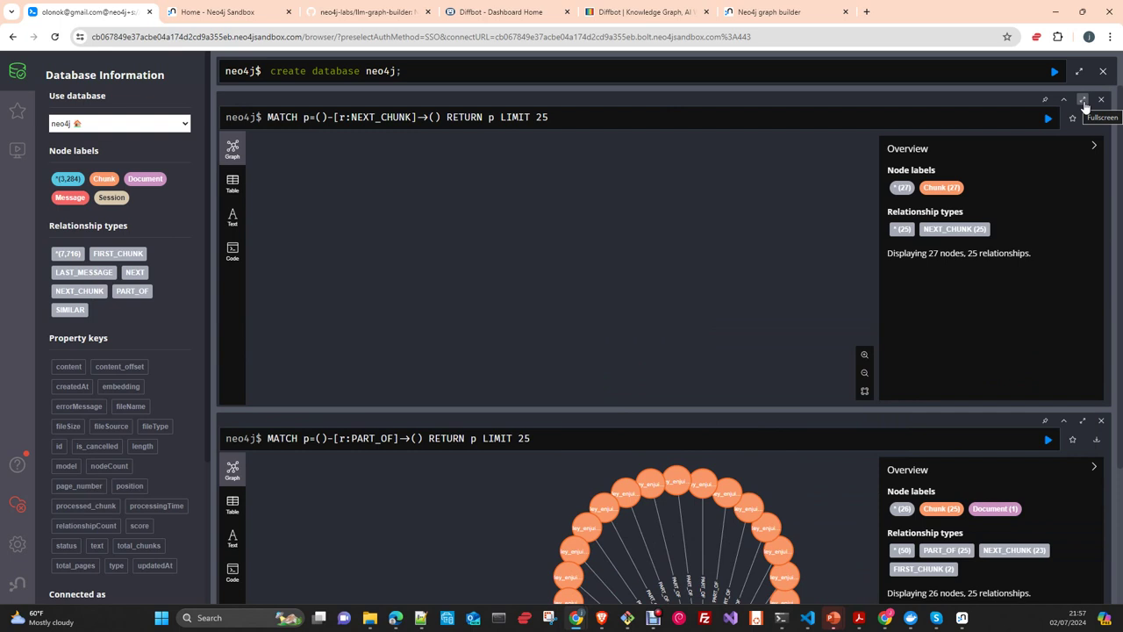
left_click(1084, 102)
Examine the chunk chain in the NEXT_CHUNK graph and show the full text of the Chunk node at position 9.
left_click(542, 248)
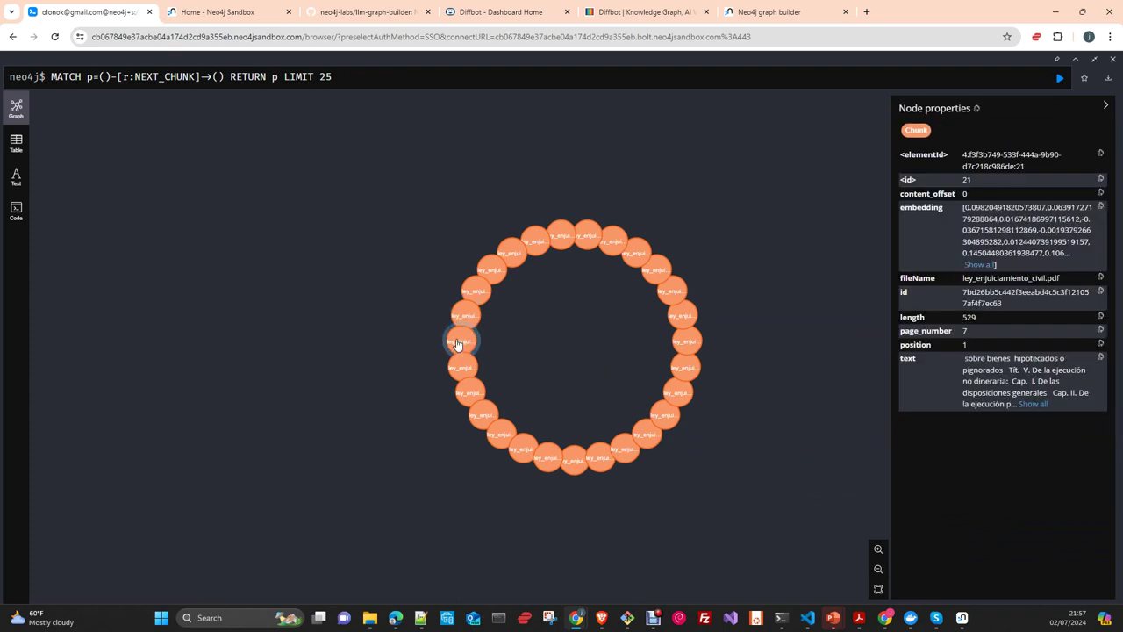
double_click(572, 466)
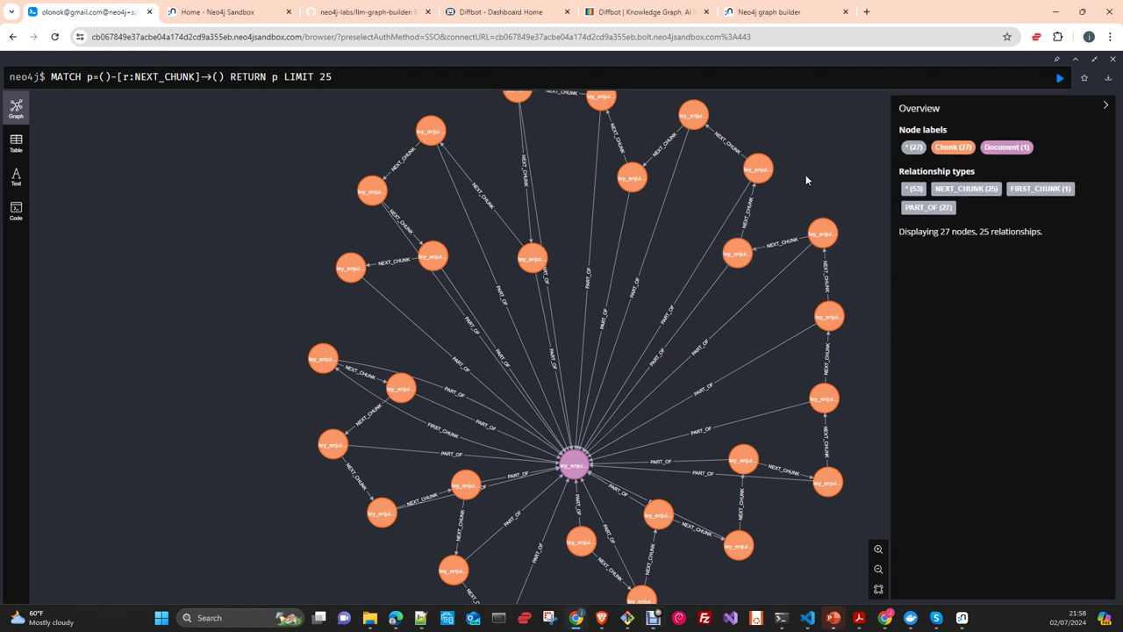
left_click(825, 238)
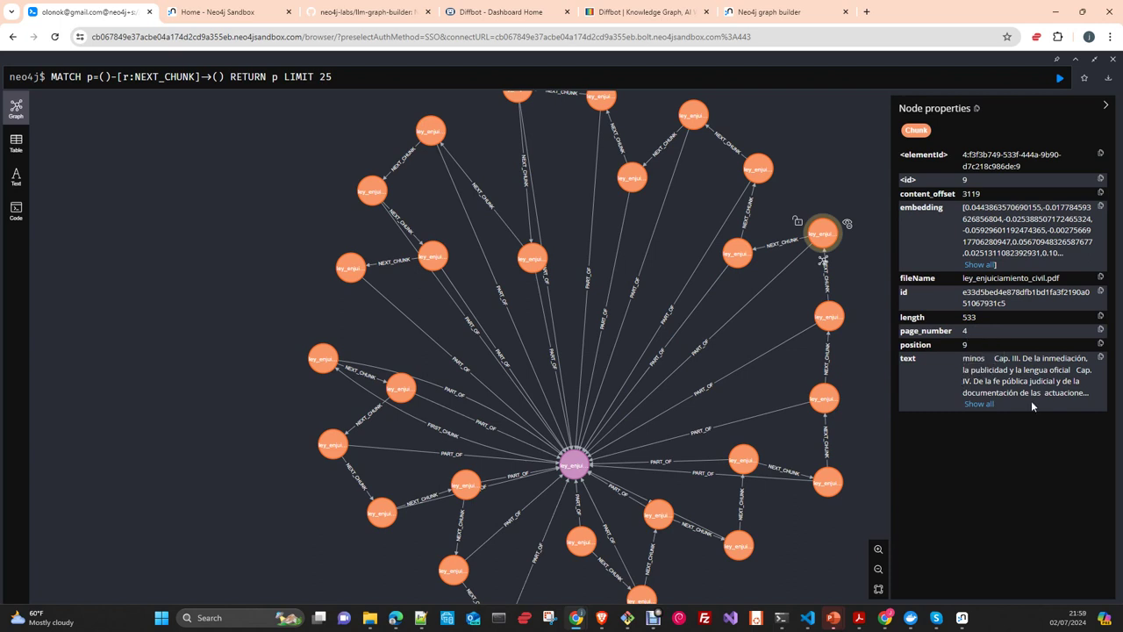
left_click(980, 405)
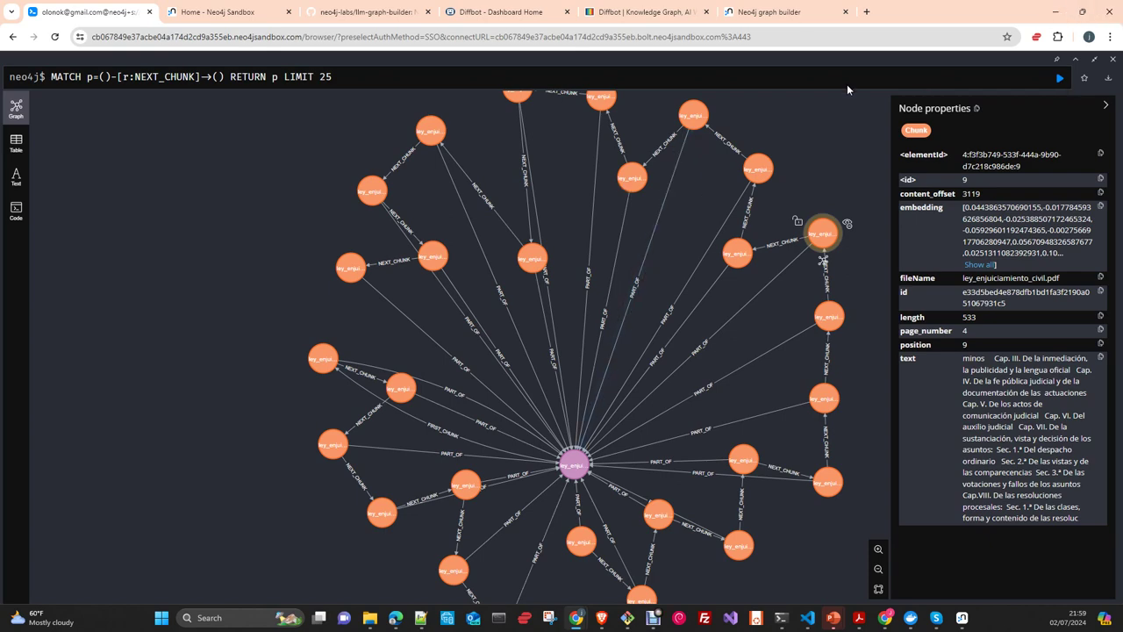
Switch to the local Neo4j graph builder page and disconnect it from the Neo4j database.
left_click(770, 12)
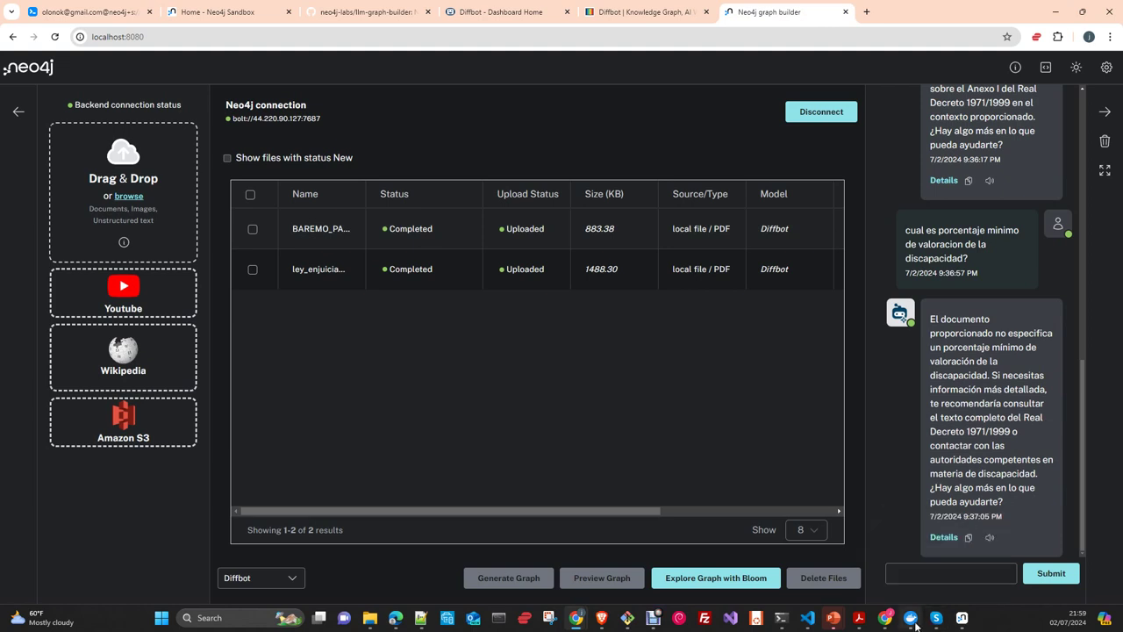
mouse_move(913, 625)
left_click(820, 111)
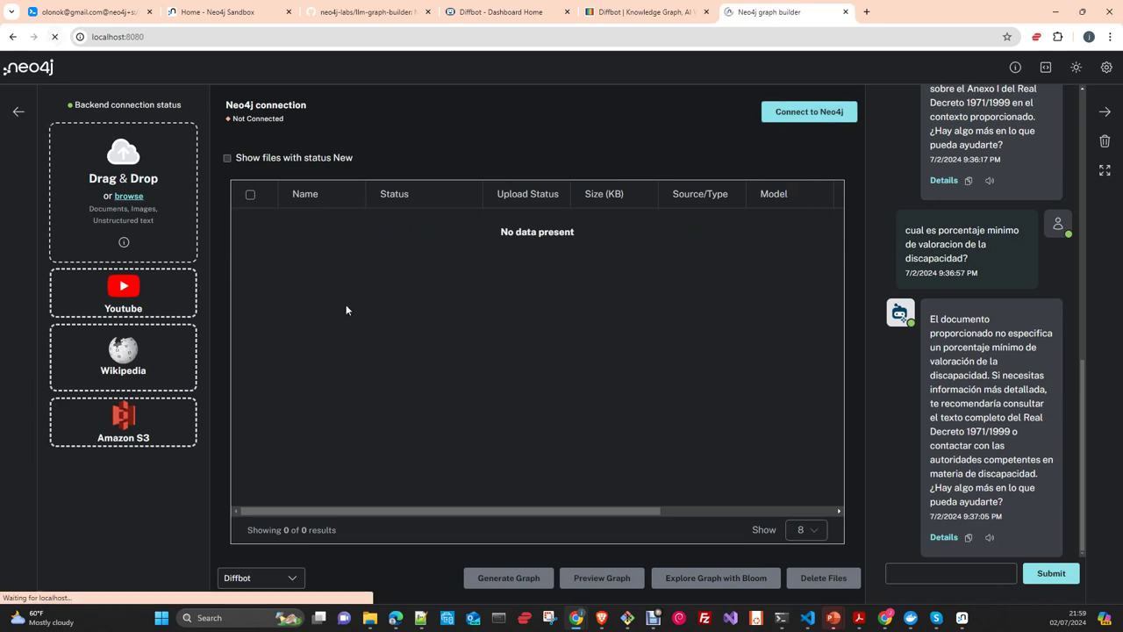
left_click(805, 116)
Close the graph builder page and reopen it through the frontend container's 8080:8080 port link in Docker Desktop.
left_click(845, 12)
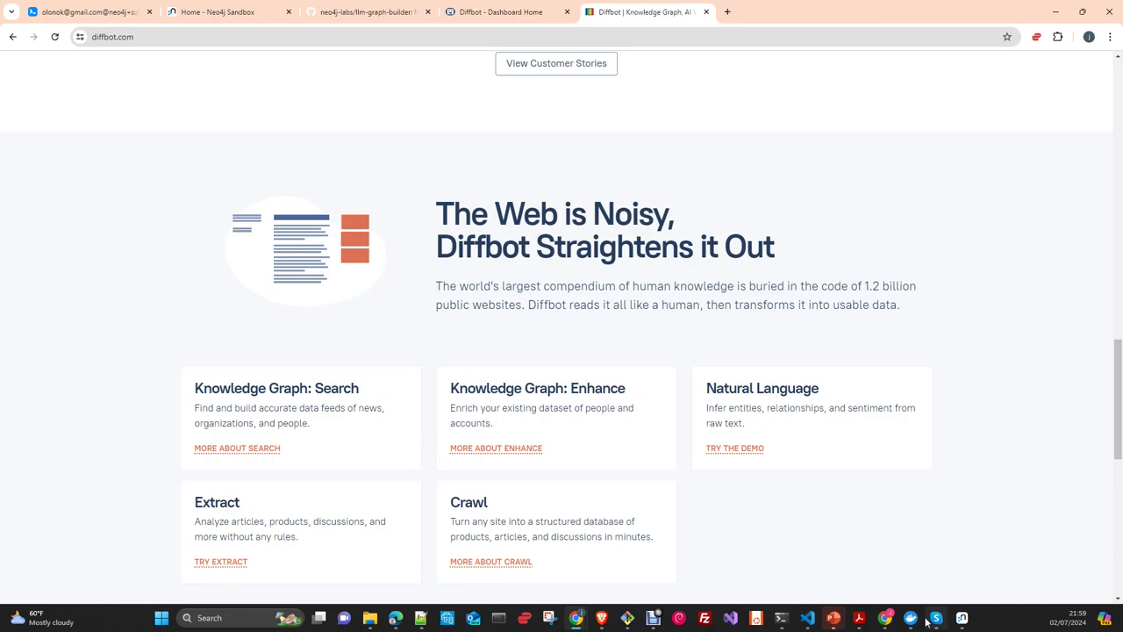
mouse_move(911, 621)
left_click(911, 553)
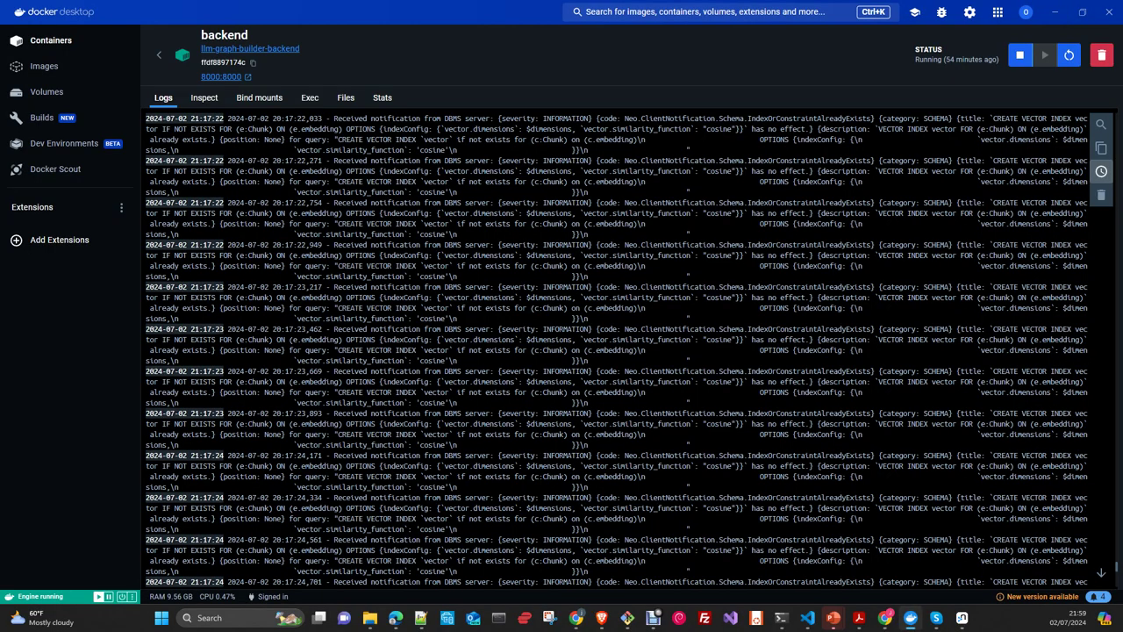
left_click(159, 55)
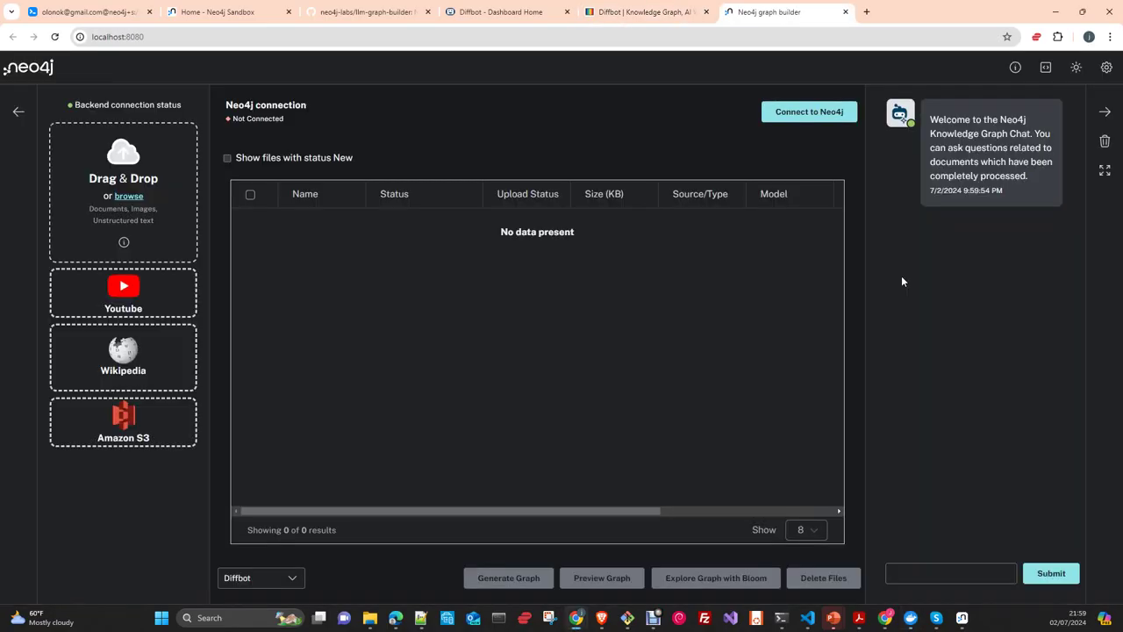
Connect the graph builder to Neo4j over bolt at 44.220.90.127:7687 with database neo4j, username neo4j and the database password.
left_click(809, 112)
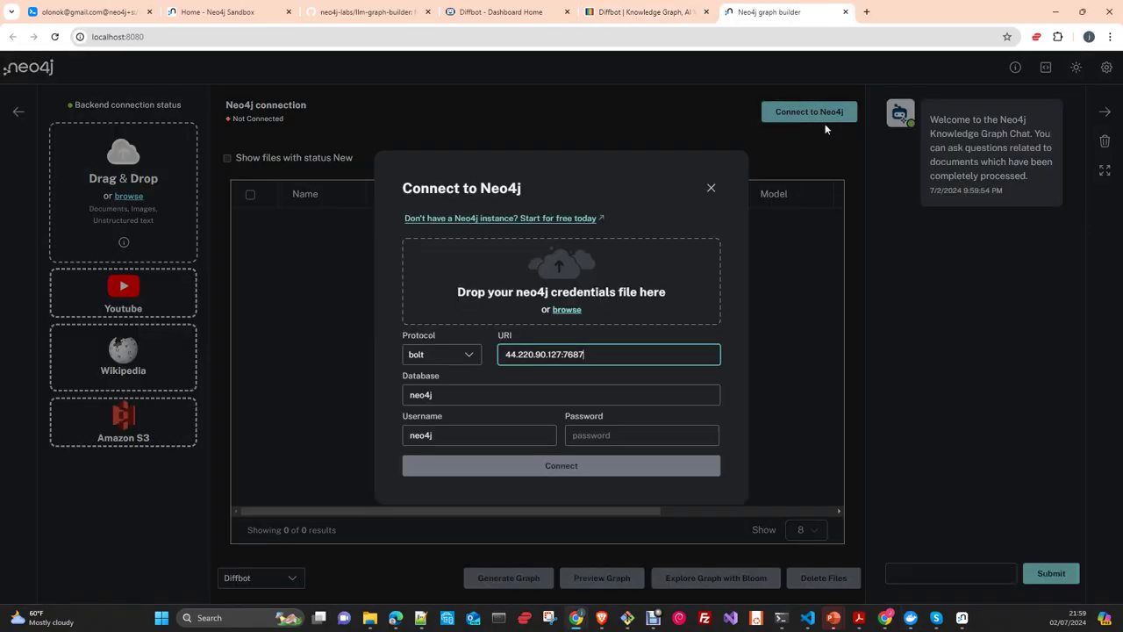
left_click(562, 466)
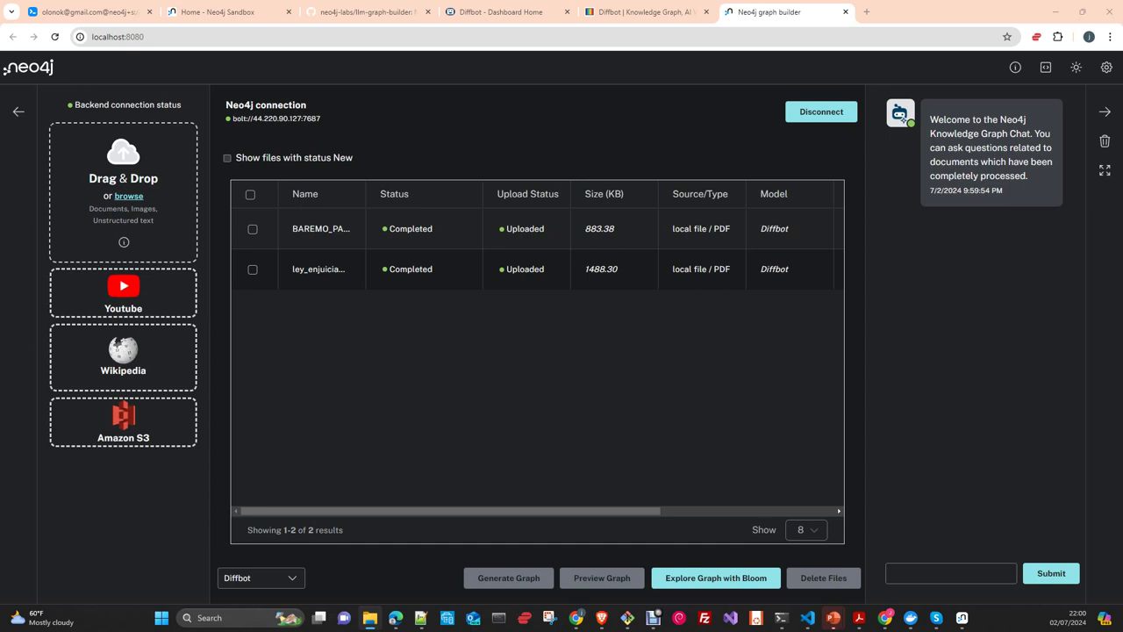
Upload "Clasificación de intervención quirúrgica por nomenclator.pdf" from the local files and generate its graph with the Diffbot model.
left_click_drag(16, 197, 132, 189)
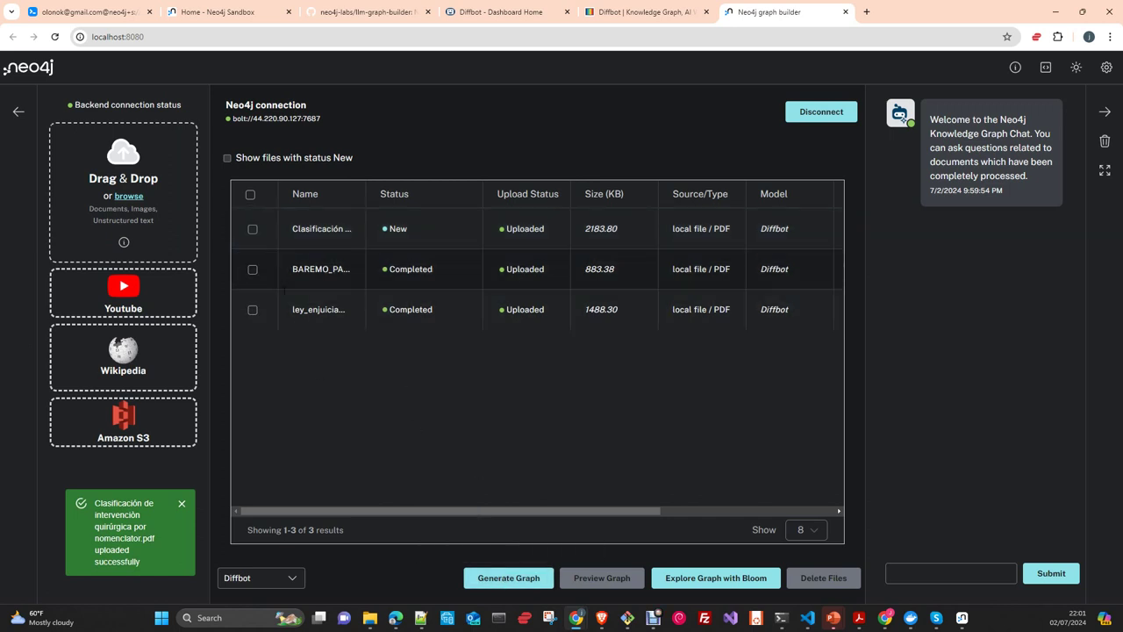
left_click(252, 229)
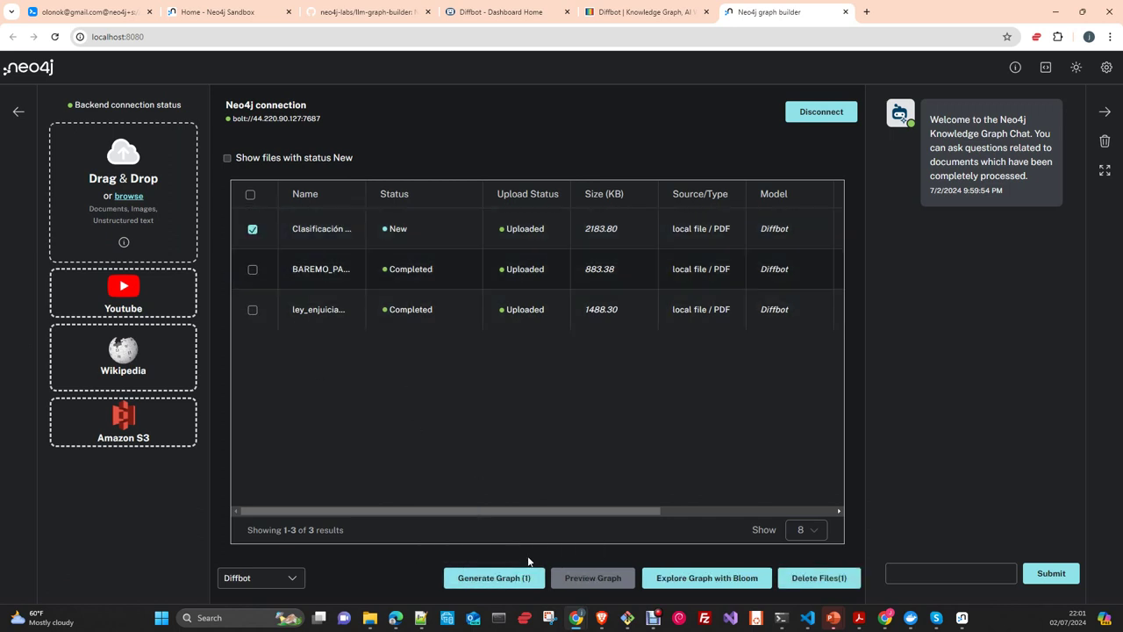
left_click(479, 578)
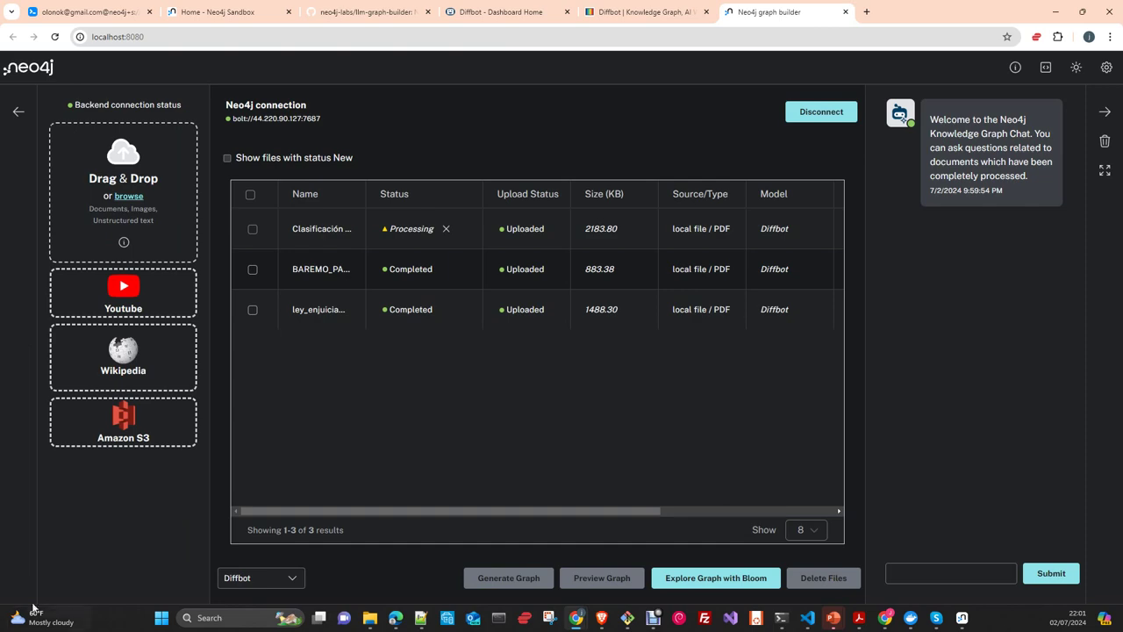
Review the backend container's logs in Docker Desktop, then minimize it to return to the graph builder.
key("alt+Tab")
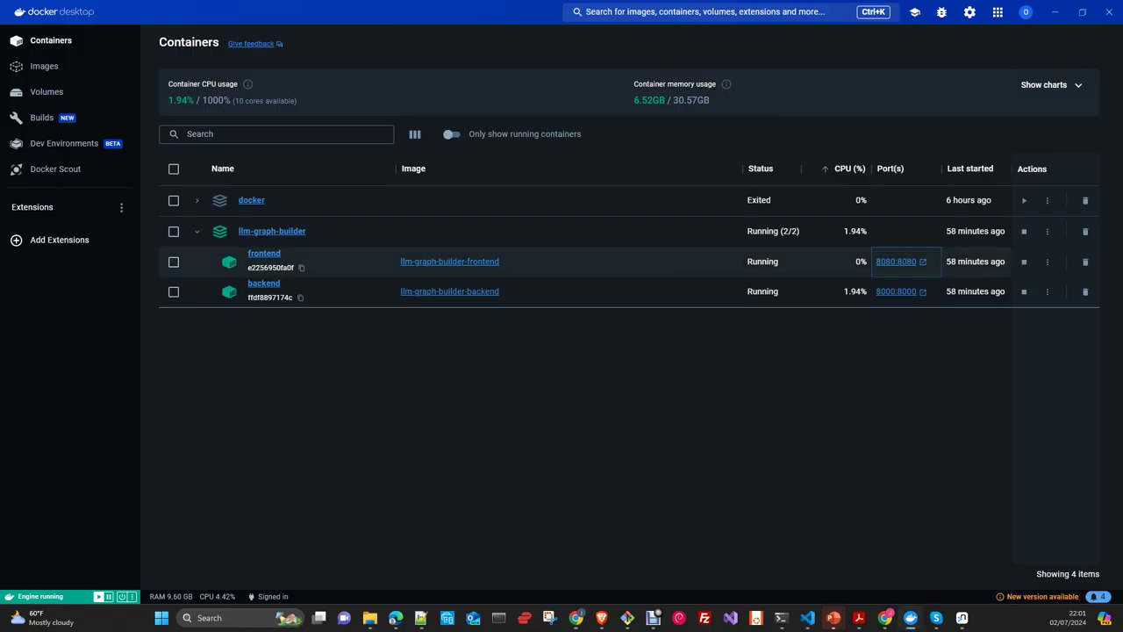
left_click(266, 292)
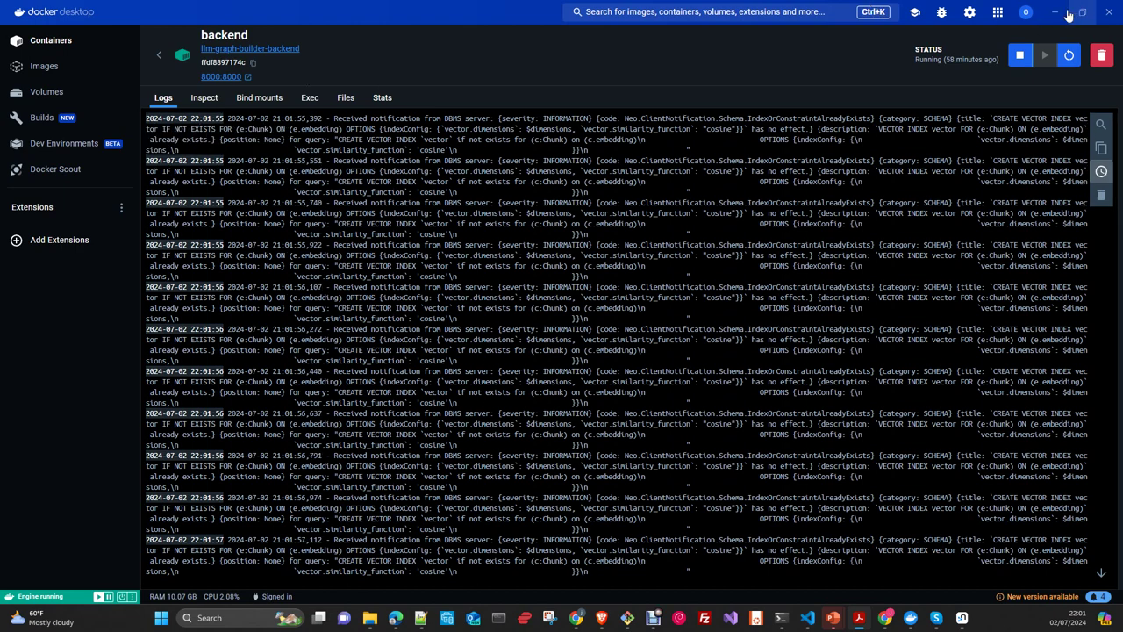
left_click(1056, 12)
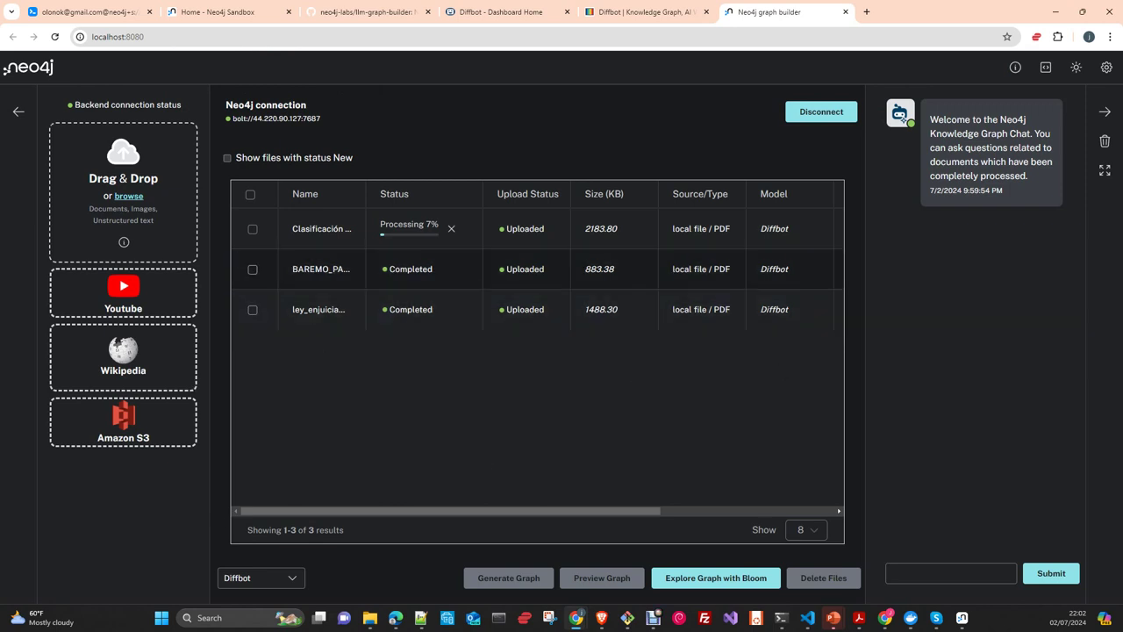
Return to the Neo4j Browser page, close the NEXT_CHUNK result, and query the Document nodes.
left_click(94, 13)
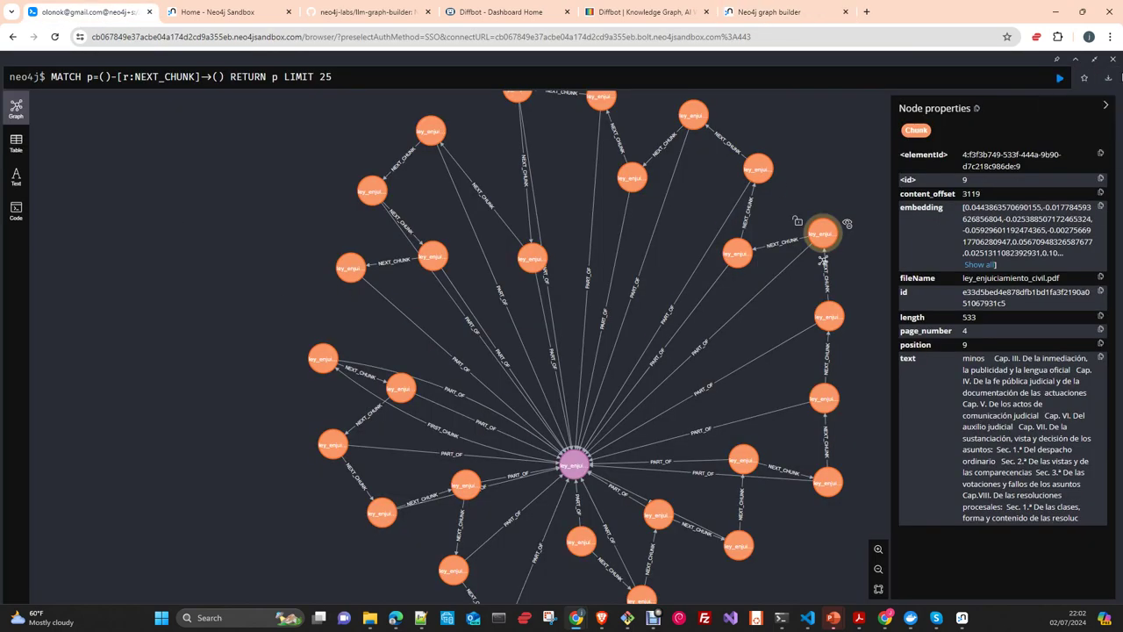
left_click(1113, 63)
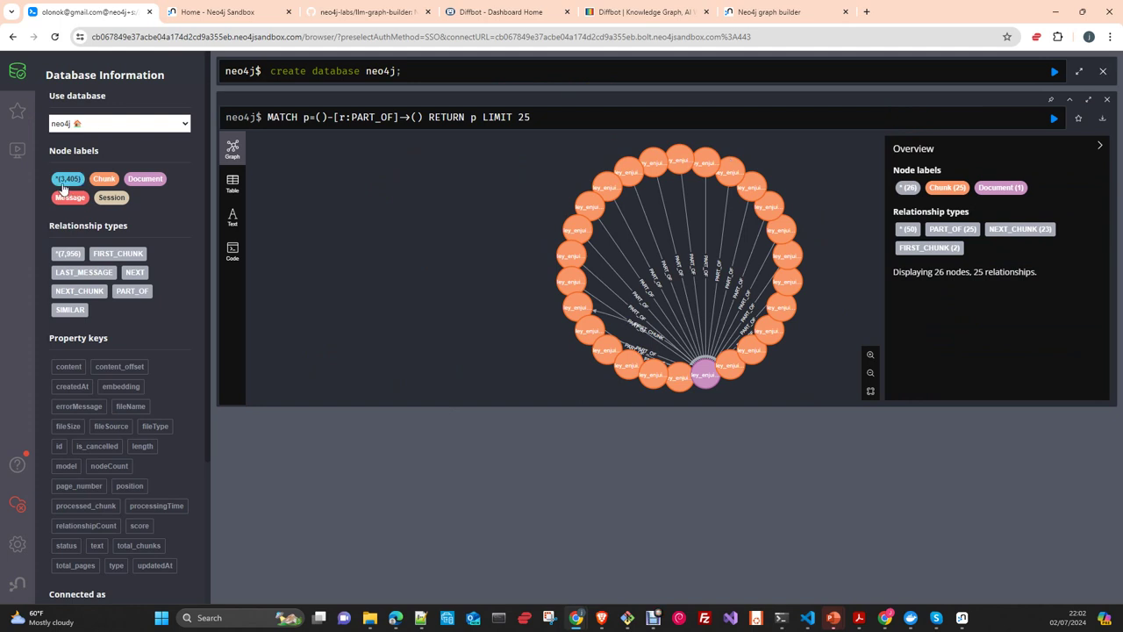
left_click(145, 180)
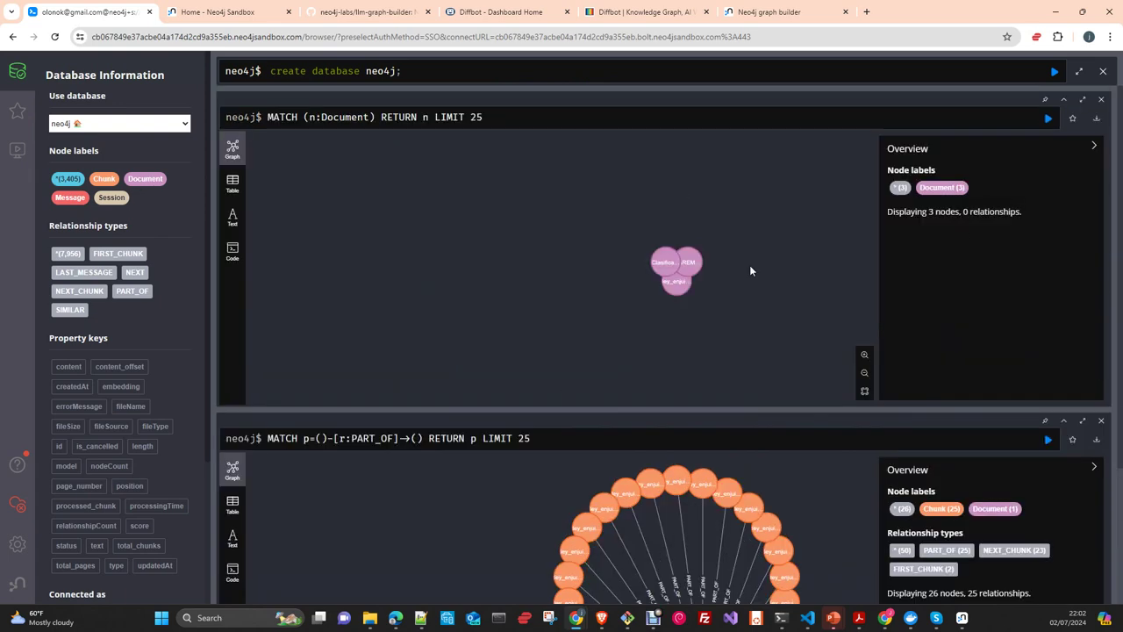
Inspect the properties of the Clasificación Document node in the Document query result and clear the selection.
left_click(661, 268)
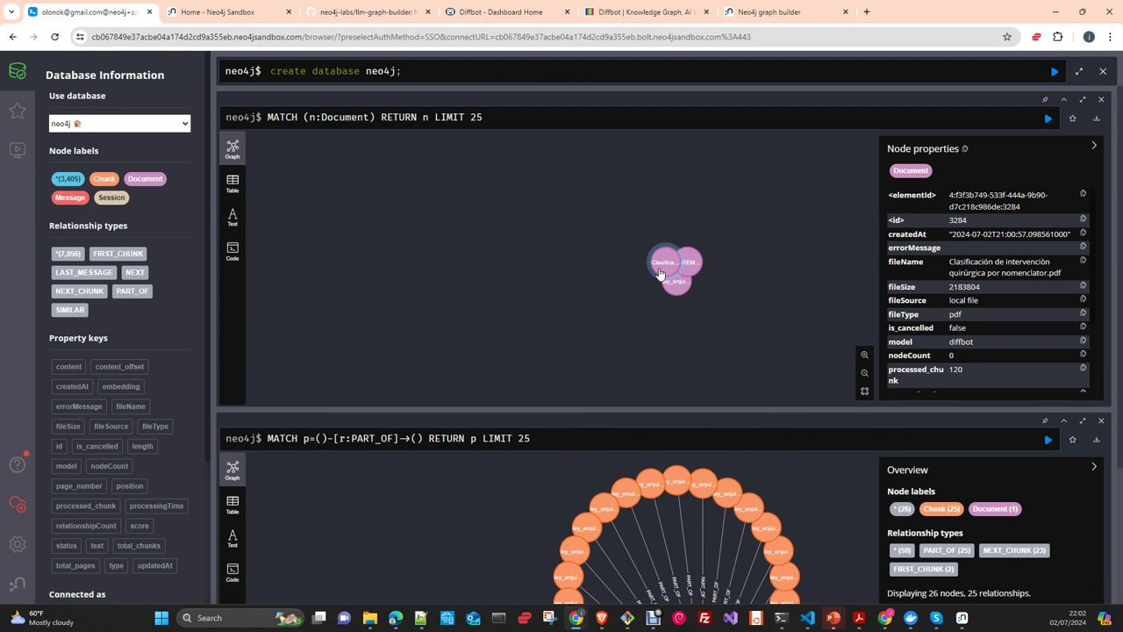
left_click(593, 307)
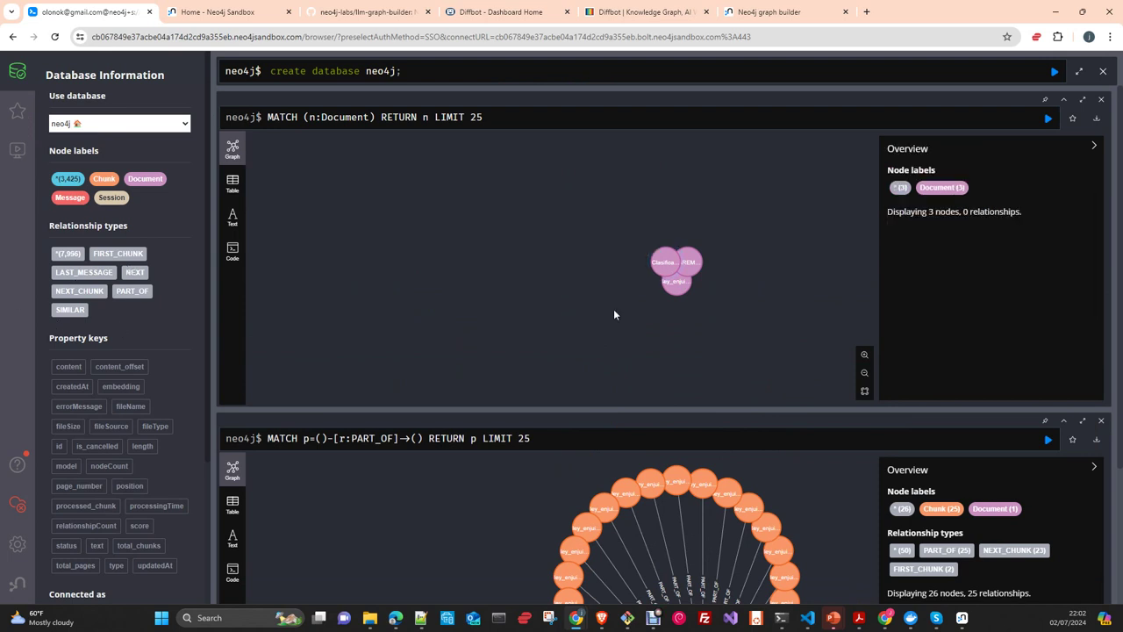
left_click(669, 278)
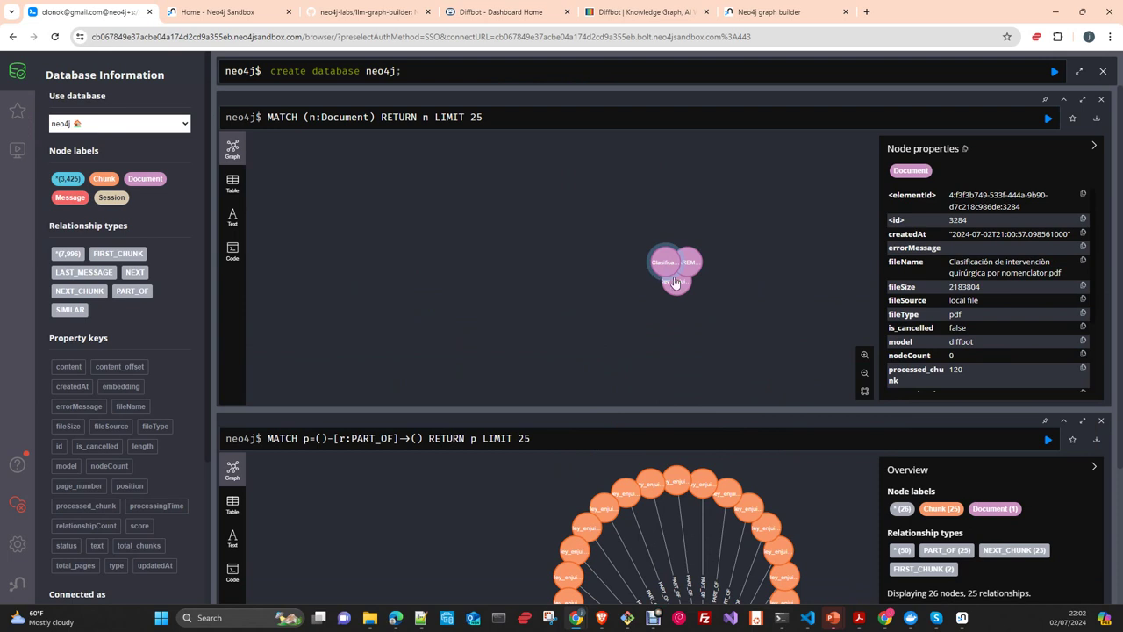
left_click(665, 274)
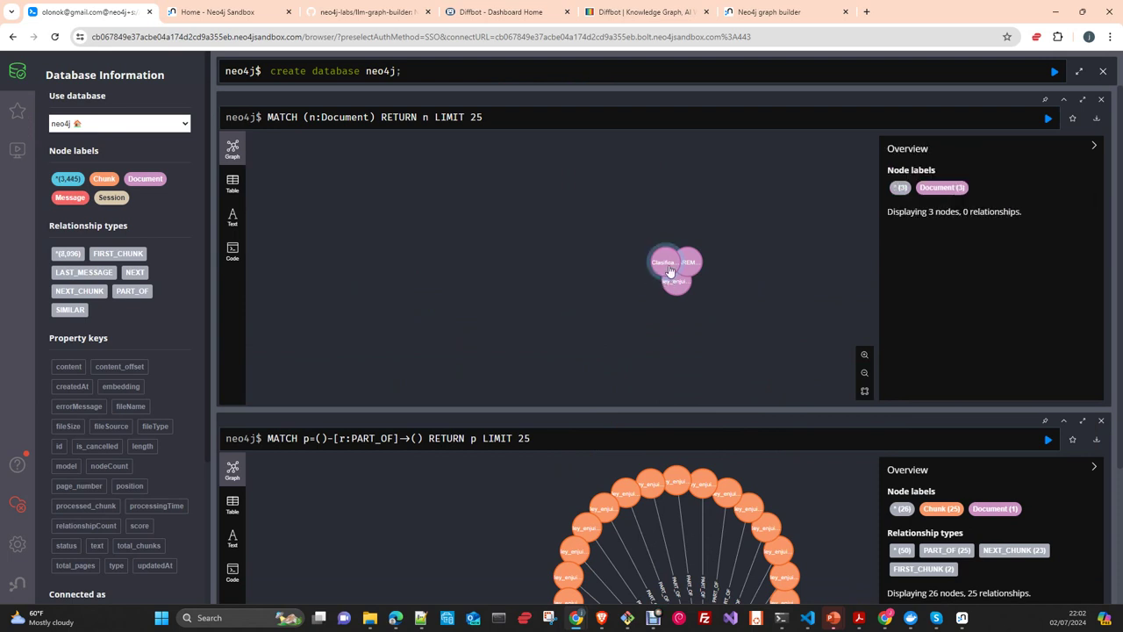
left_click(681, 274)
left_click(557, 289)
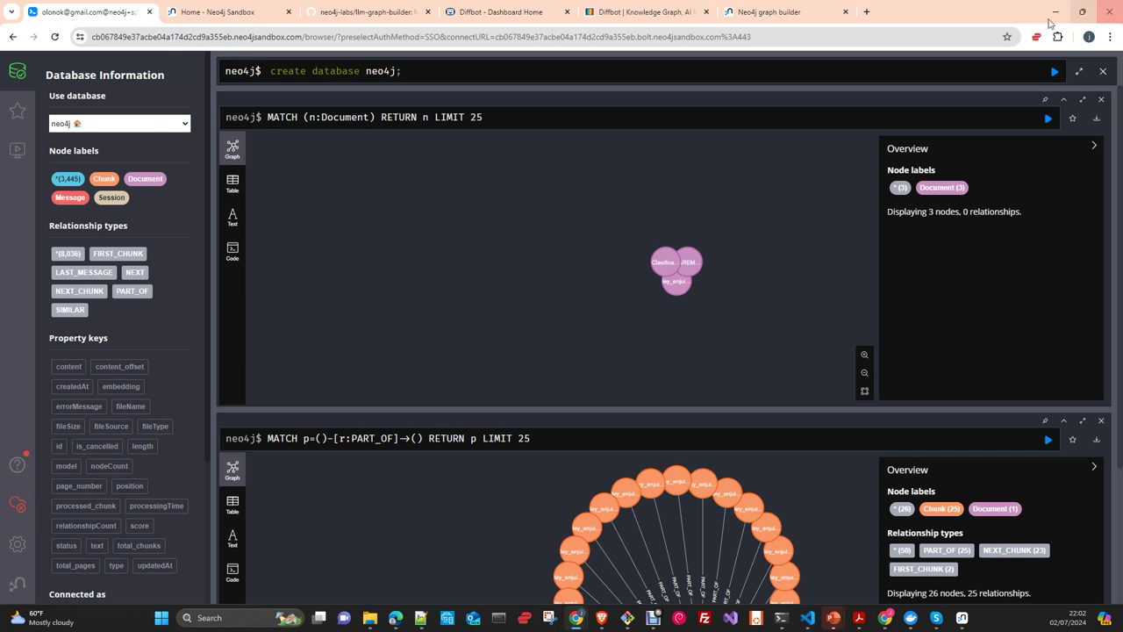
Go back to the graph builder and check the Clasificación file's processing progress, briefly selecting and deselecting the BAREMO file.
left_click(811, 11)
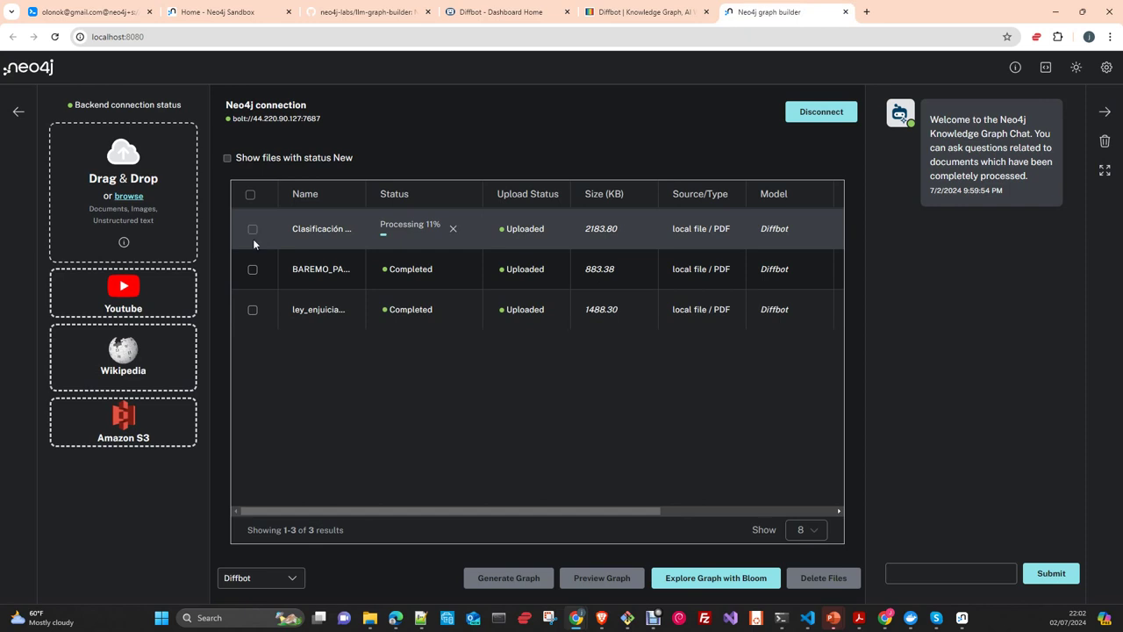
left_click(253, 272)
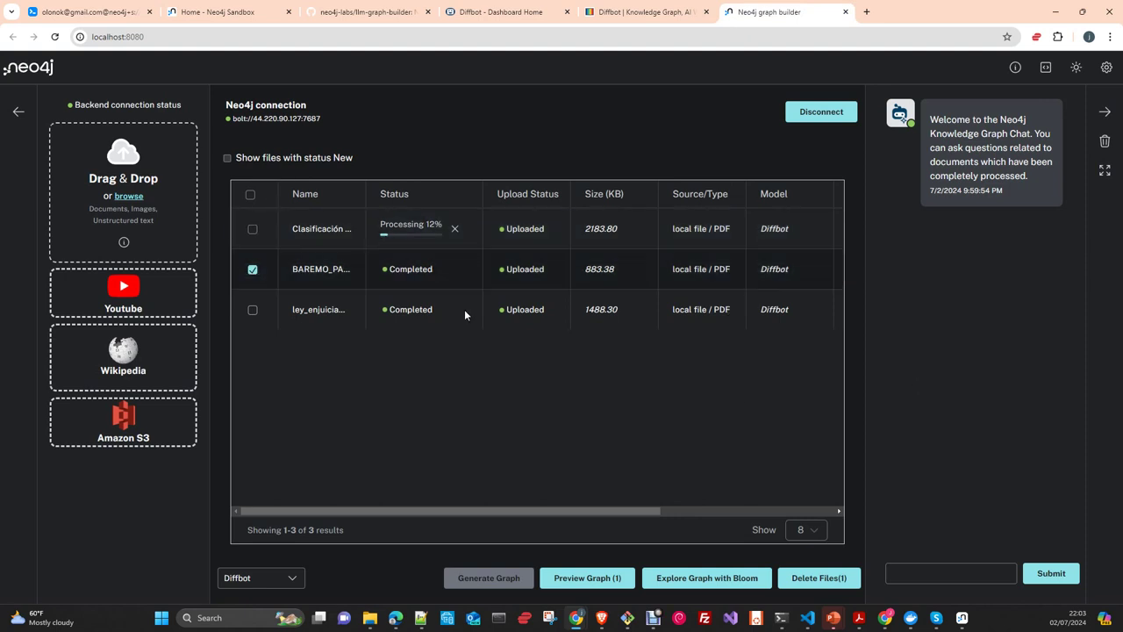
left_click(250, 272)
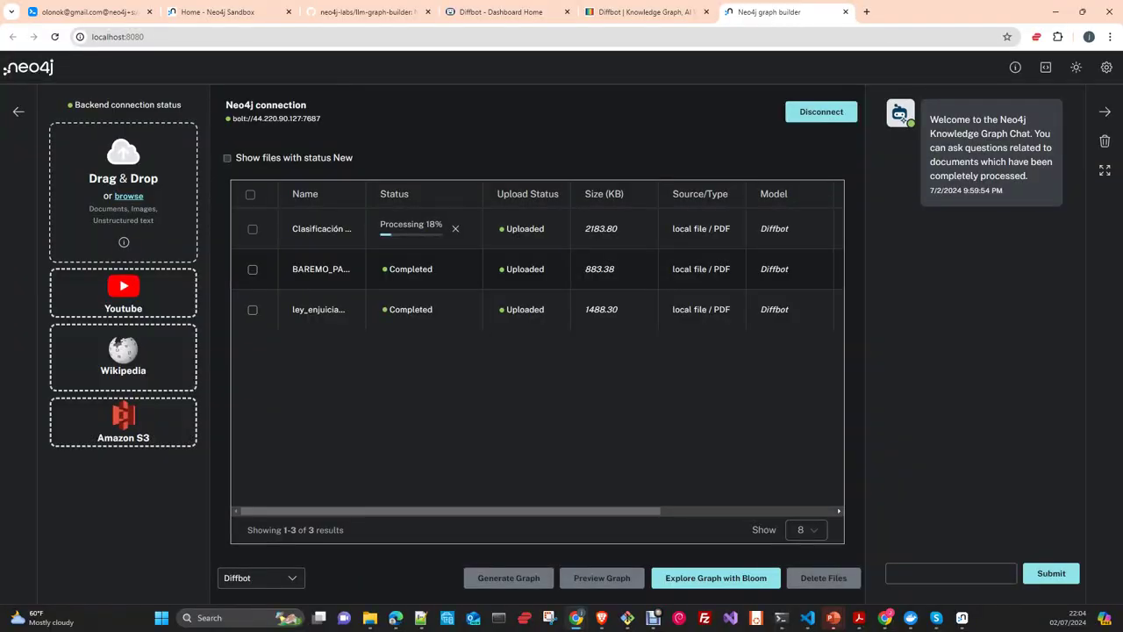
key("alt+Tab")
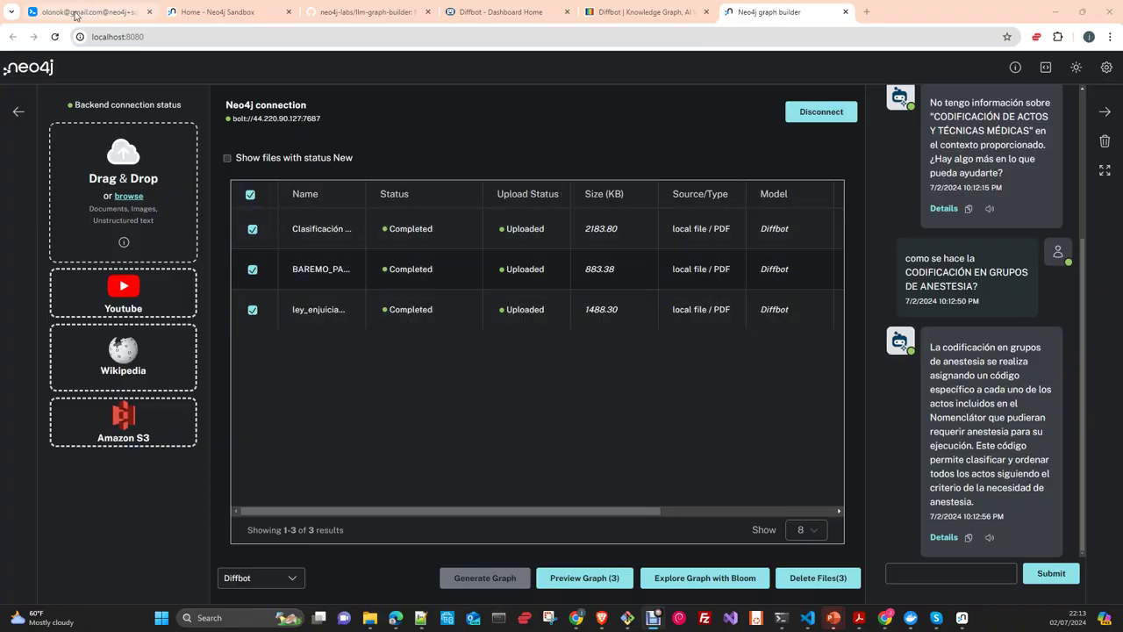
Return to the Neo4j Browser page, inspect the Document nodes, and expand the neighbours of the Clasificación document.
left_click(86, 11)
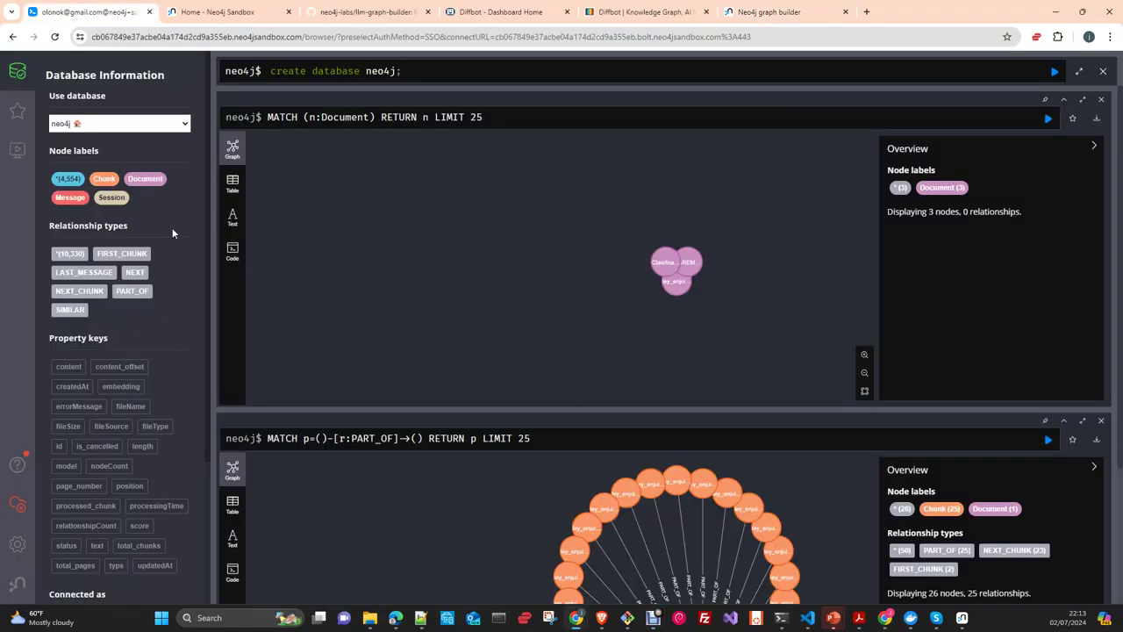
mouse_move(686, 292)
mouse_move(692, 266)
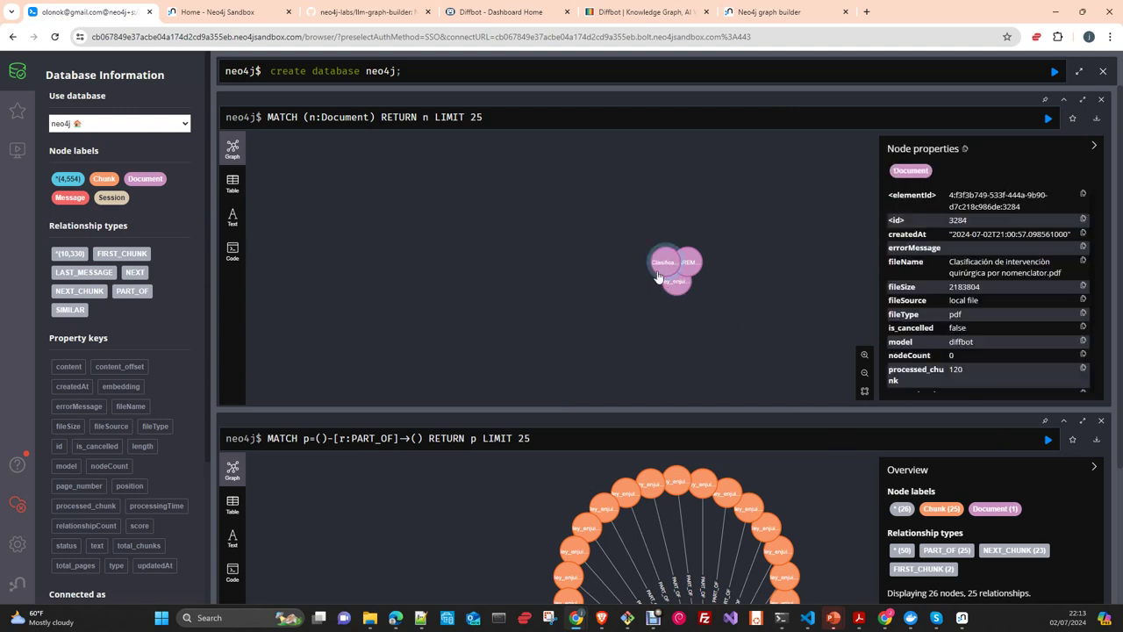
left_click(670, 265)
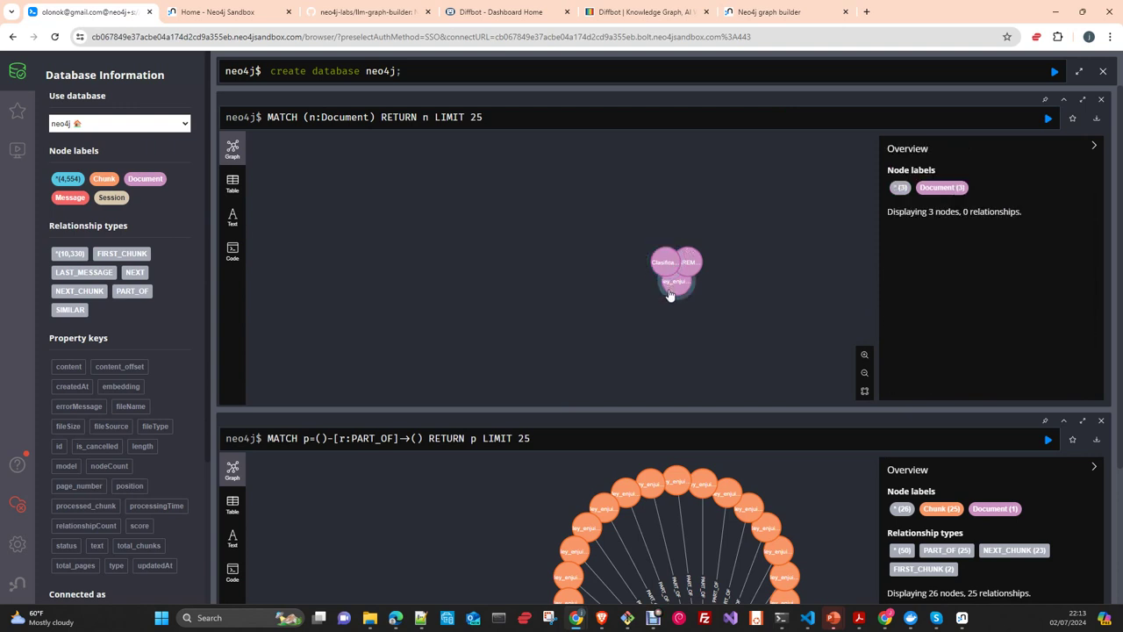
left_click(846, 310)
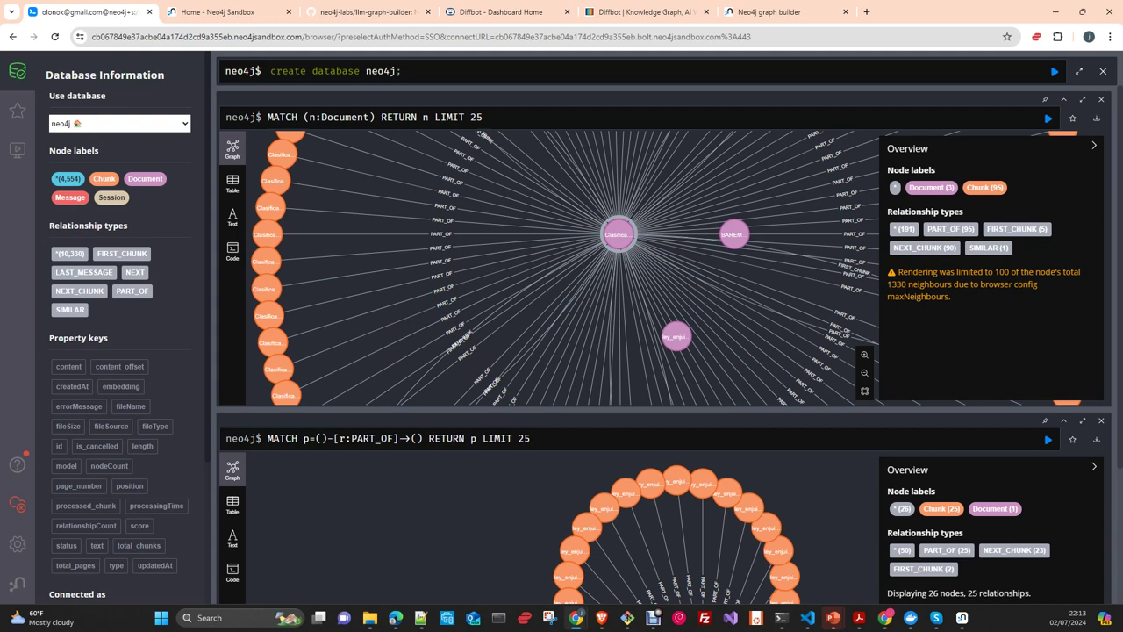
Close the PART_OF query result and show the Document query's graph in full screen.
left_click(1102, 421)
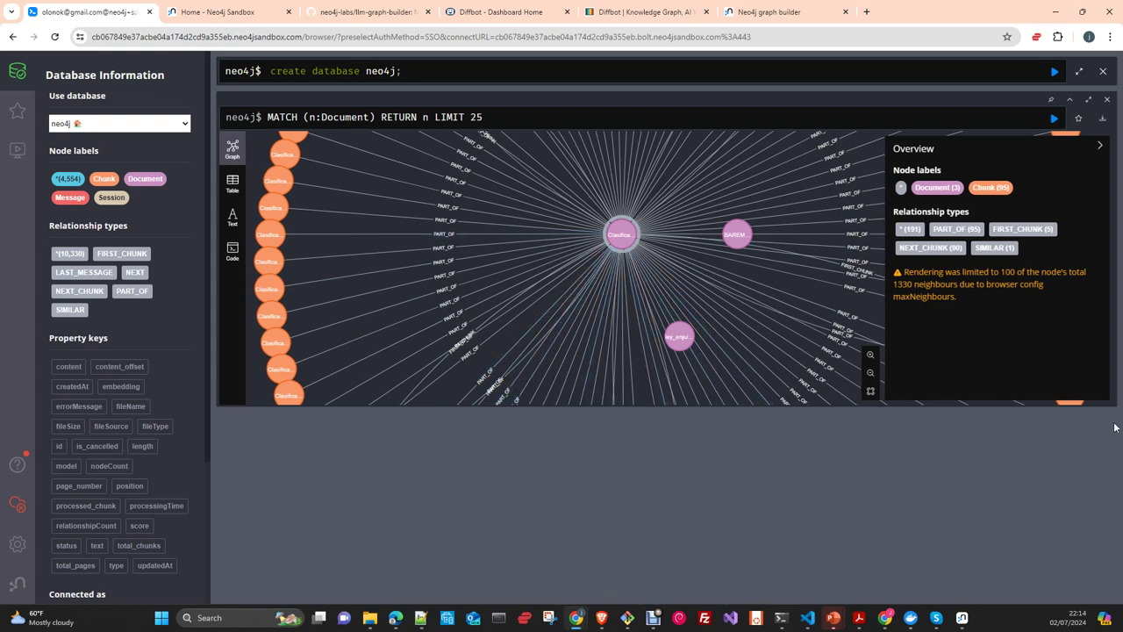
left_click(1088, 100)
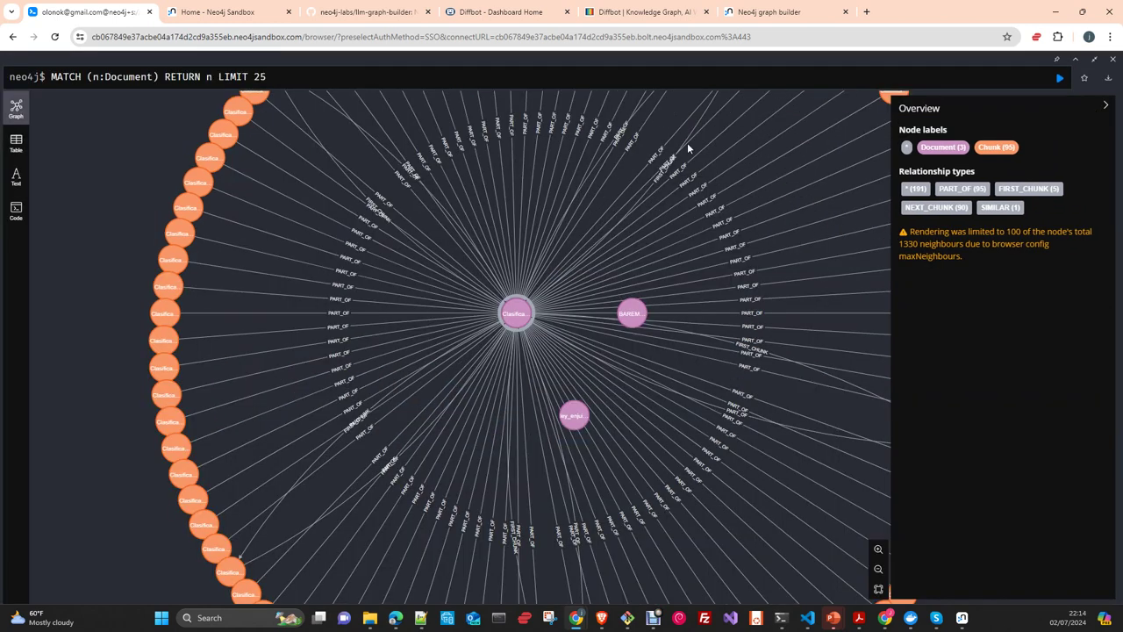
Return to the graph builder's chat answer, switch to Acrobat, maximize it, and read the CODIFICACIÓN EN GRUPOS DE ANESTESIA section of the Clasificación PDF.
left_click(803, 12)
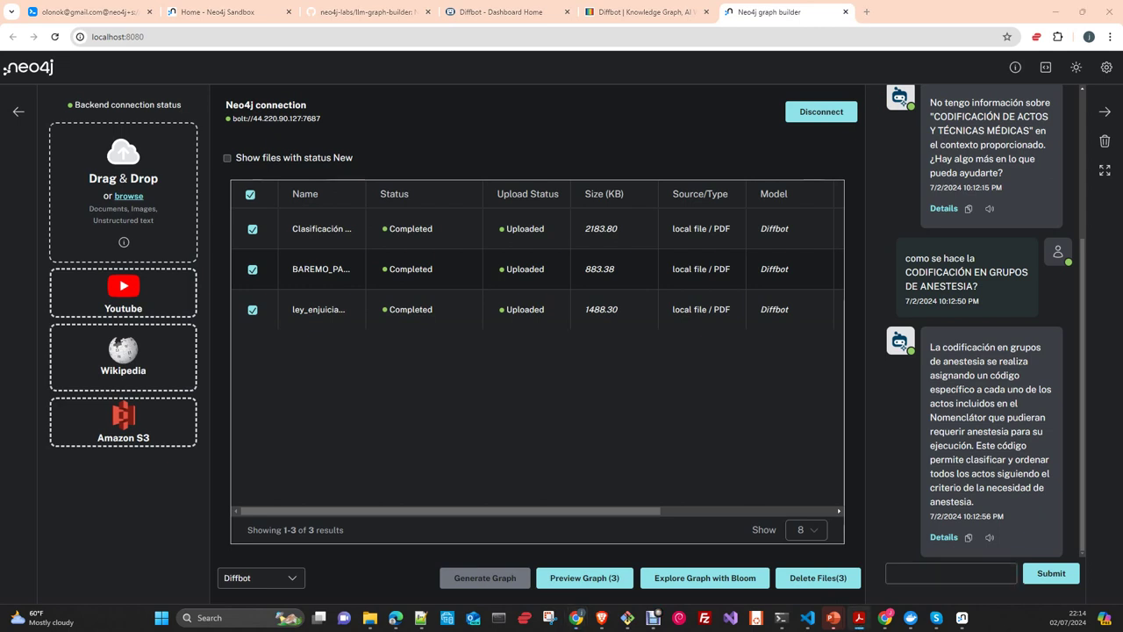
key("alt+Tab")
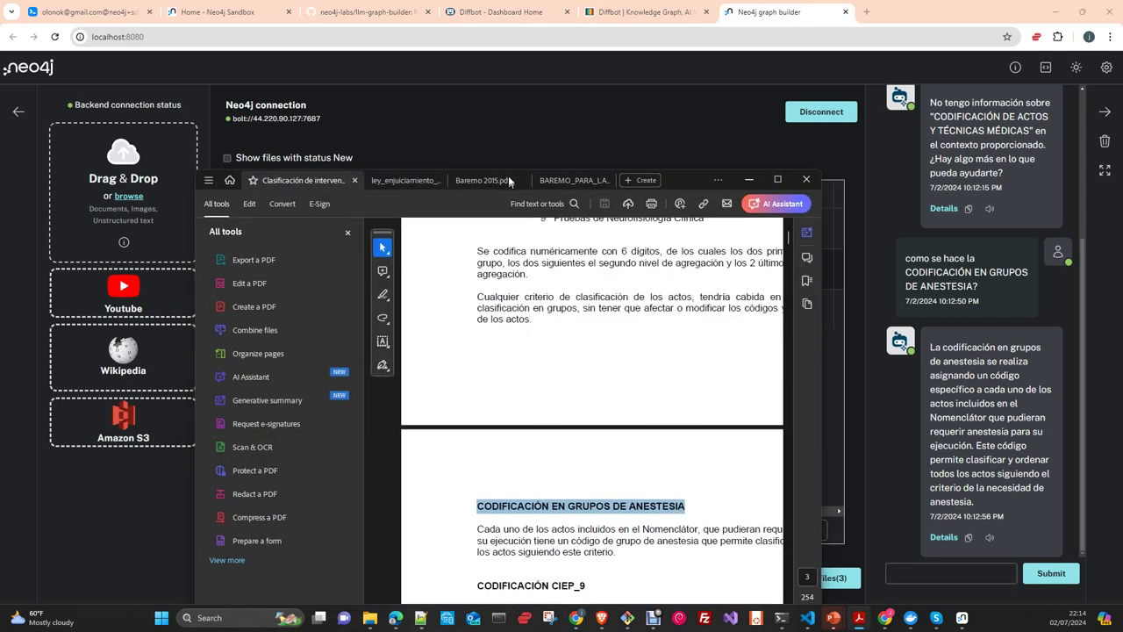
left_click(778, 175)
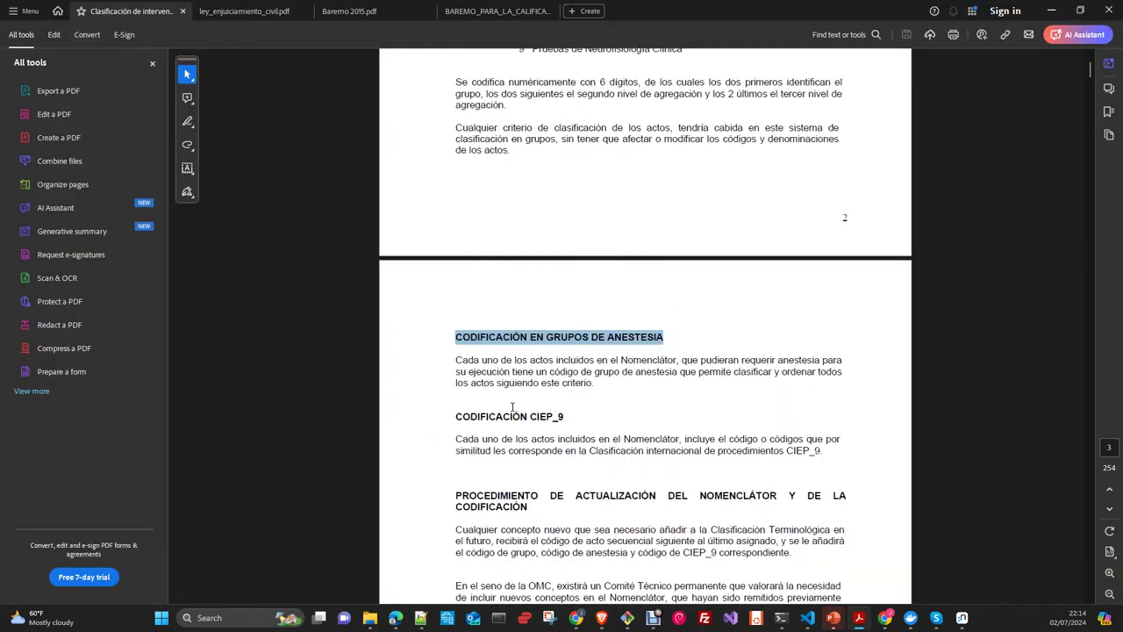
left_click(530, 387)
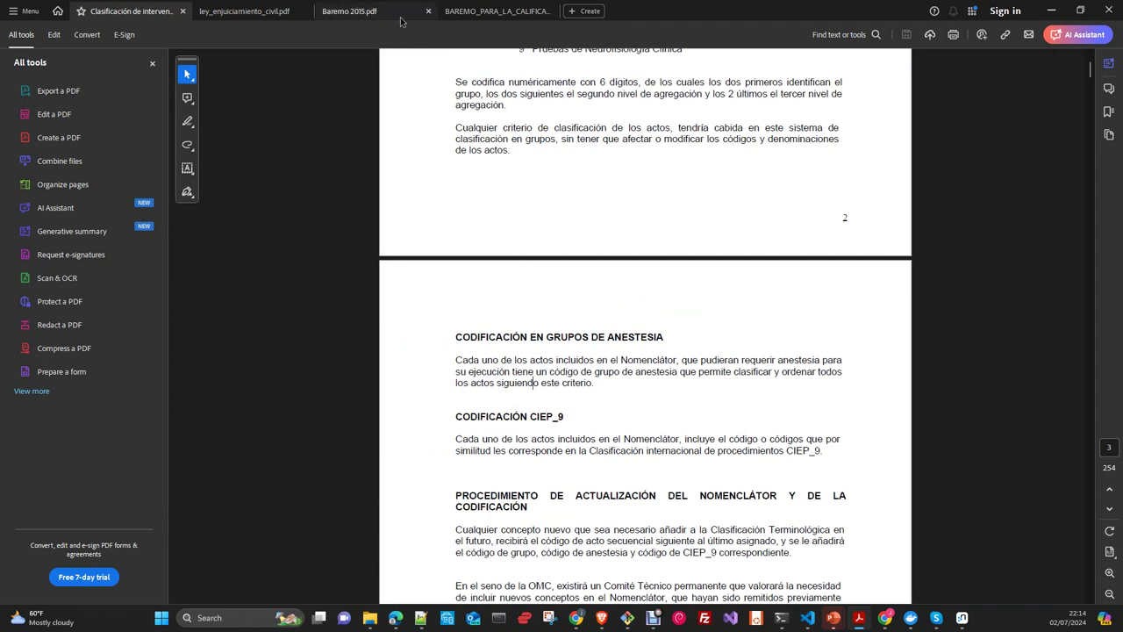
Compare the anesthesia section in the Acrobat PDF with the chatbot's answer, and minimize Acrobat to return to the graph builder.
double_click(703, 15)
left_click(197, 178)
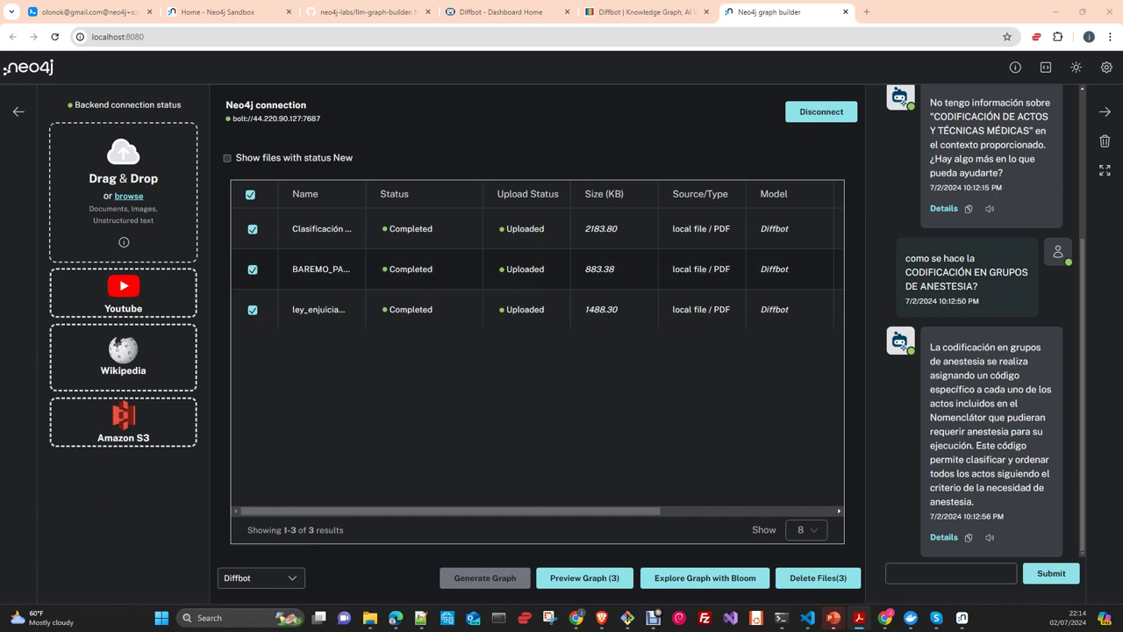
key("alt+Tab")
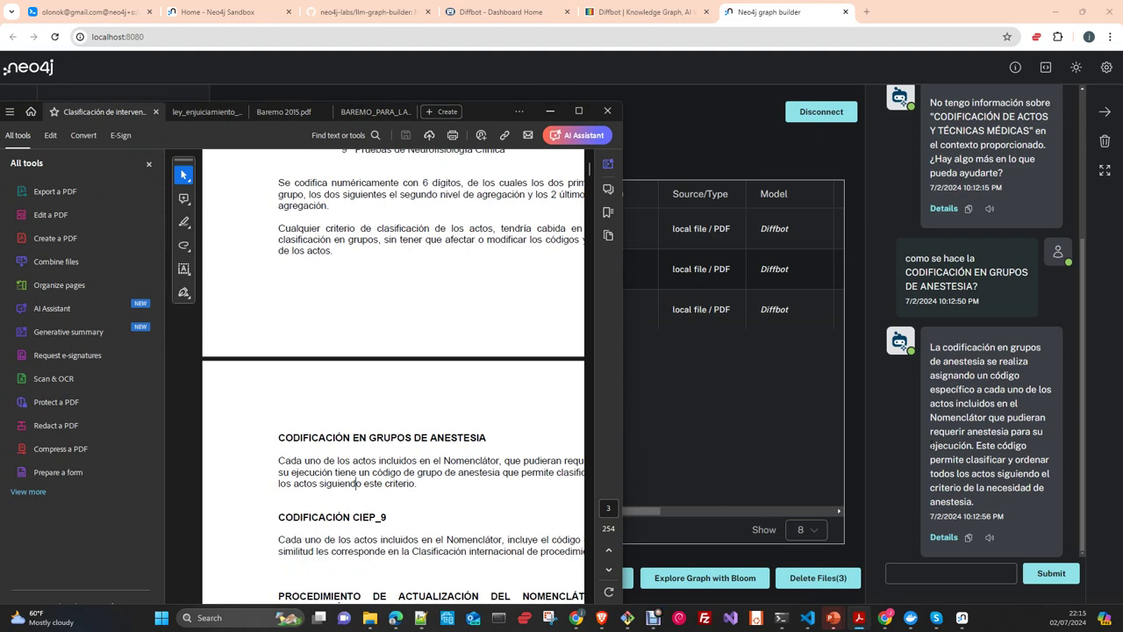
left_click(578, 111)
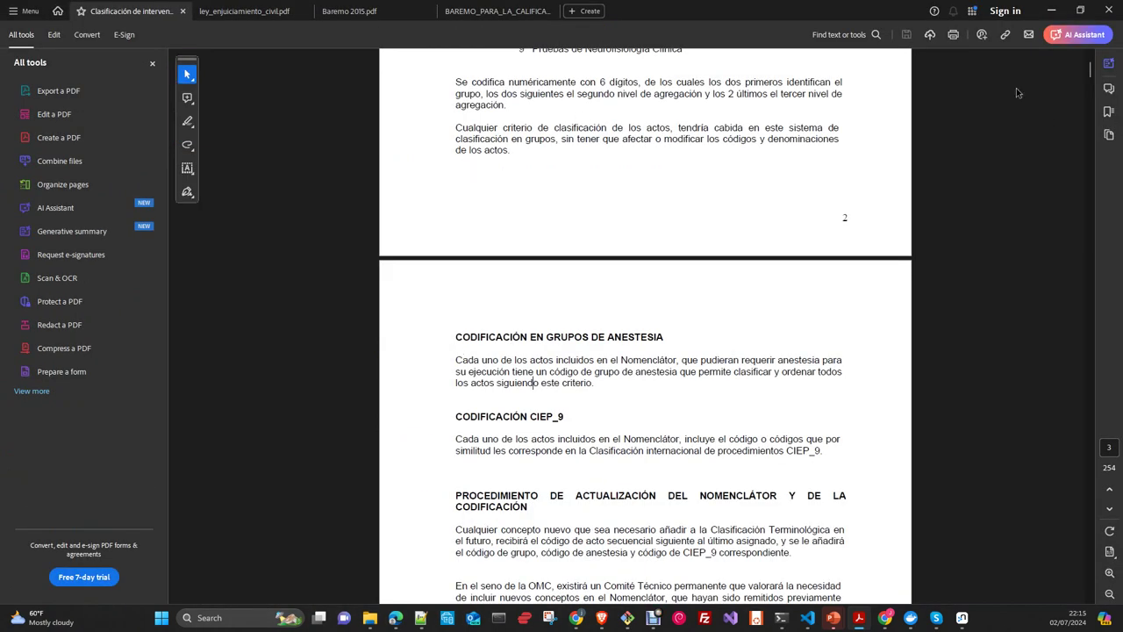
left_click(1053, 10)
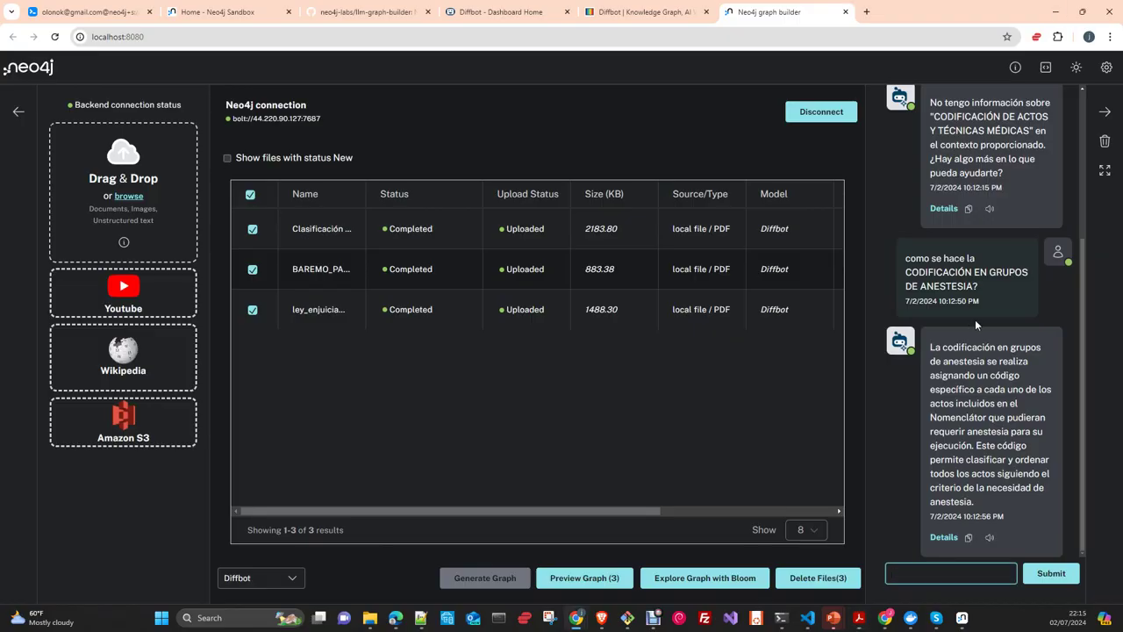